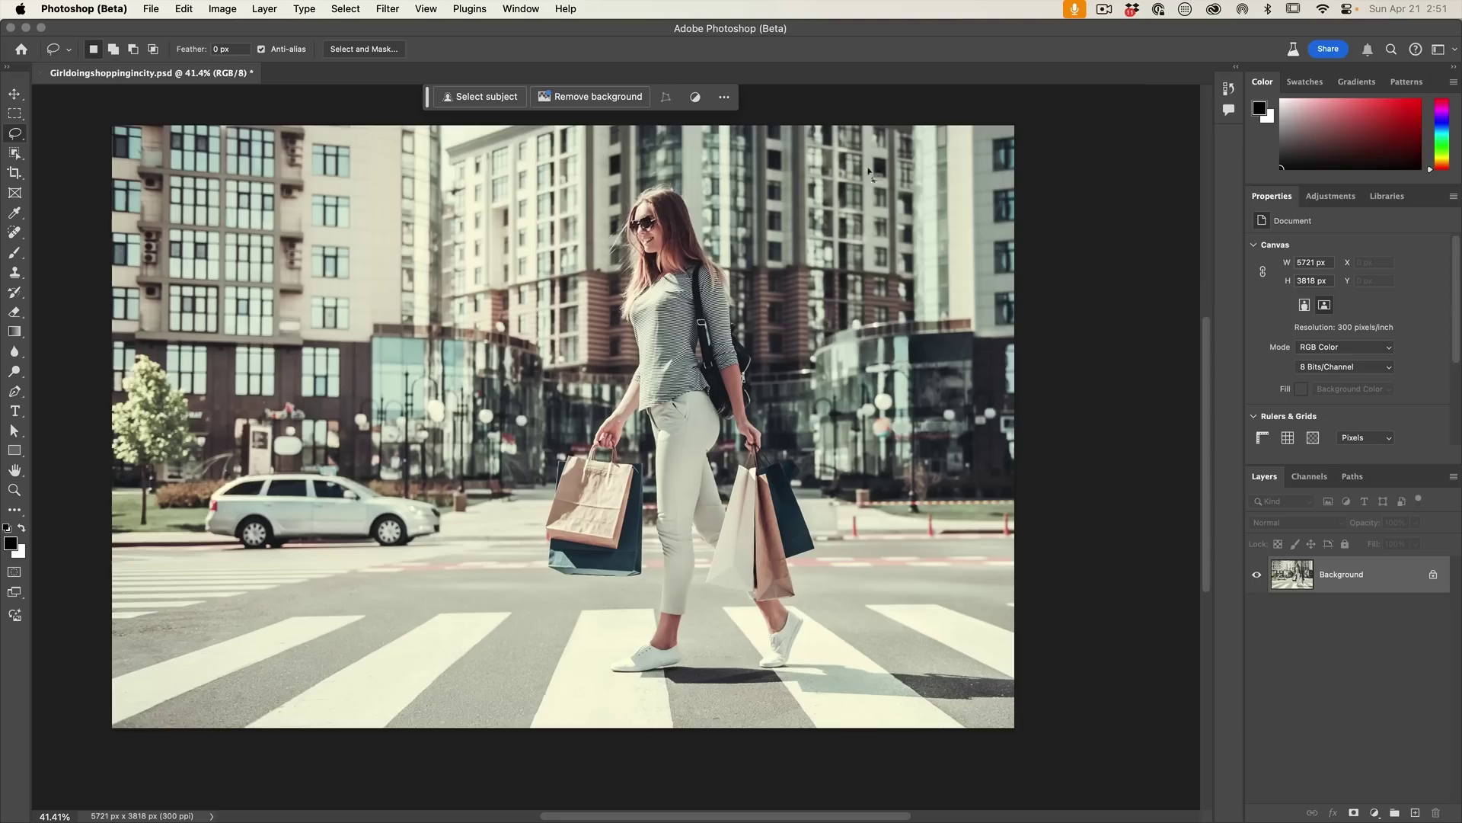
# - Open Creative Cloud from the menu bar and show the Beta apps list
pyautogui.click(1215, 10)
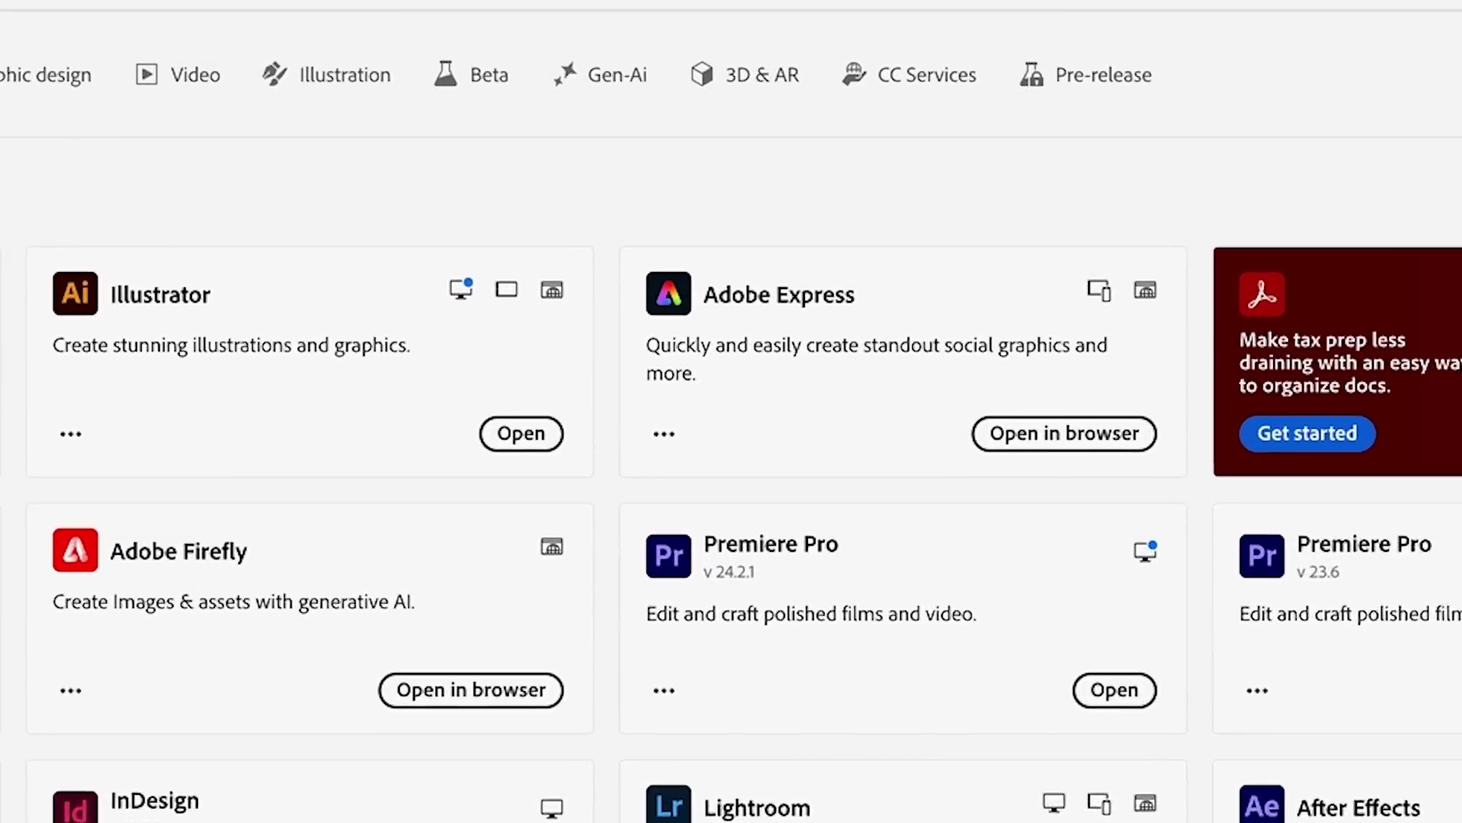
pyautogui.click(477, 86)
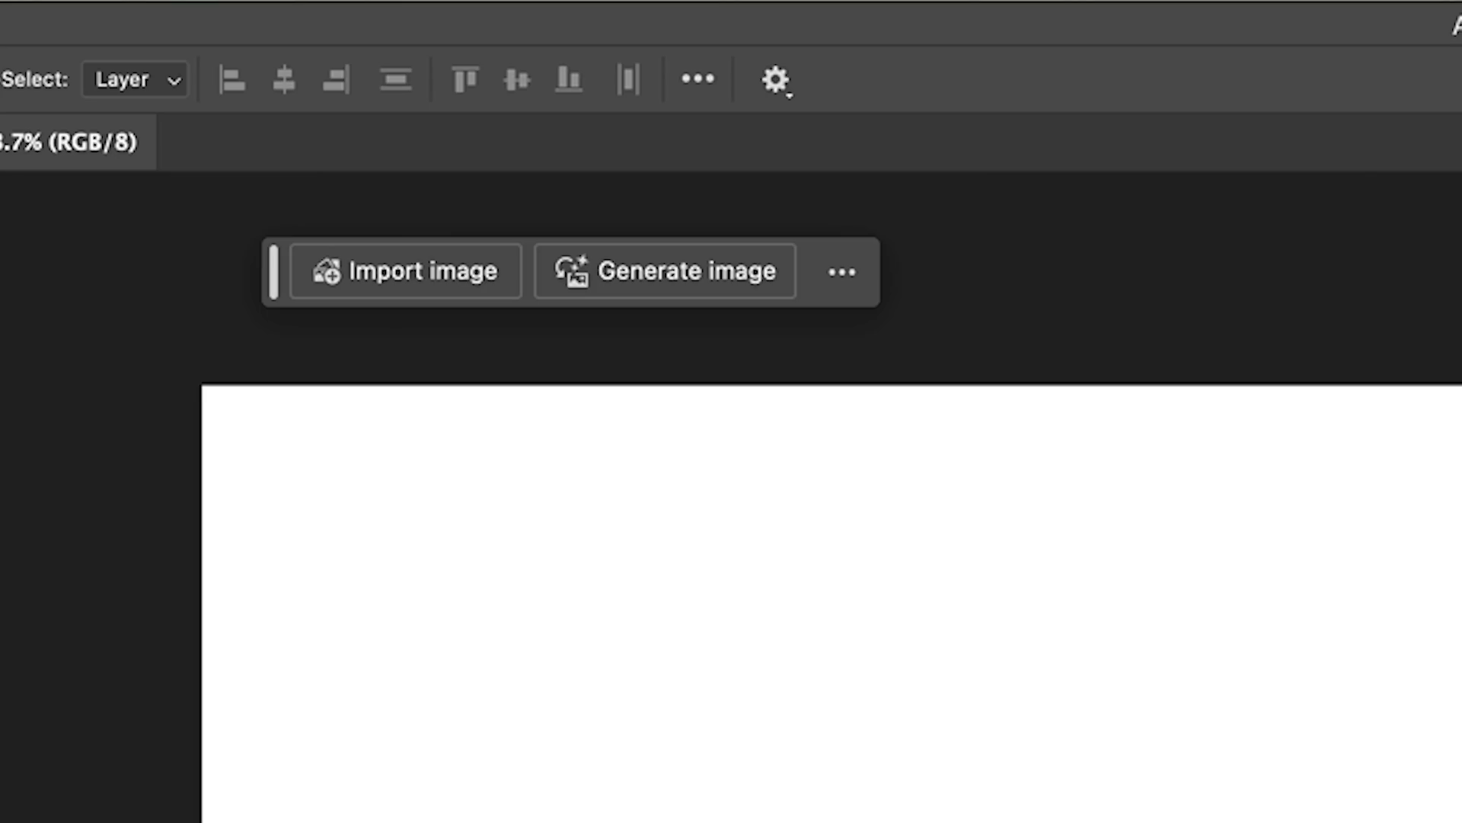
# - Start Generate image, move its window aside, set content type to Photo and view Effects
pyautogui.click(640, 274)
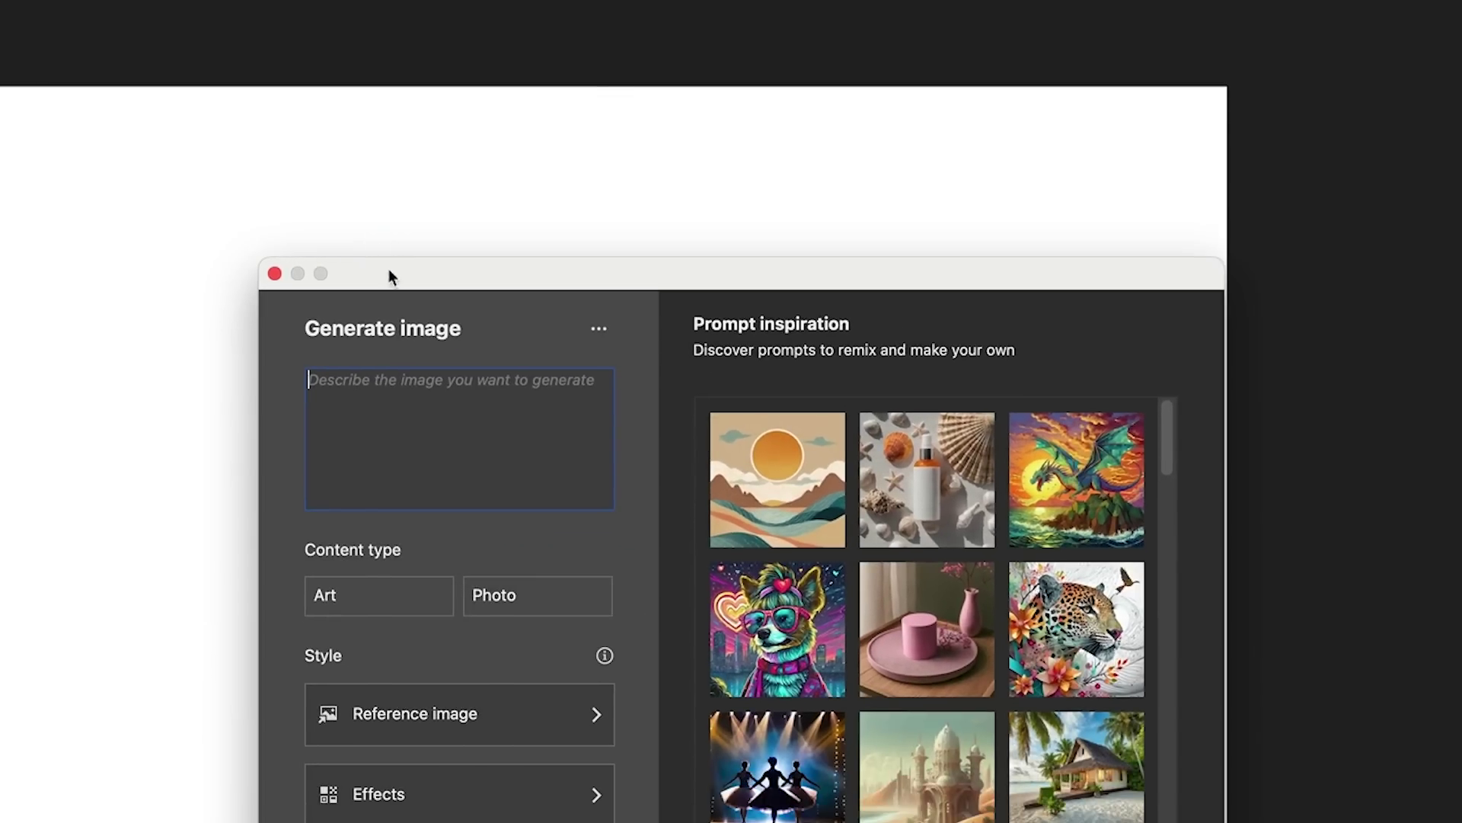
pyautogui.moveTo(389, 273); pyautogui.dragTo(262, 12)
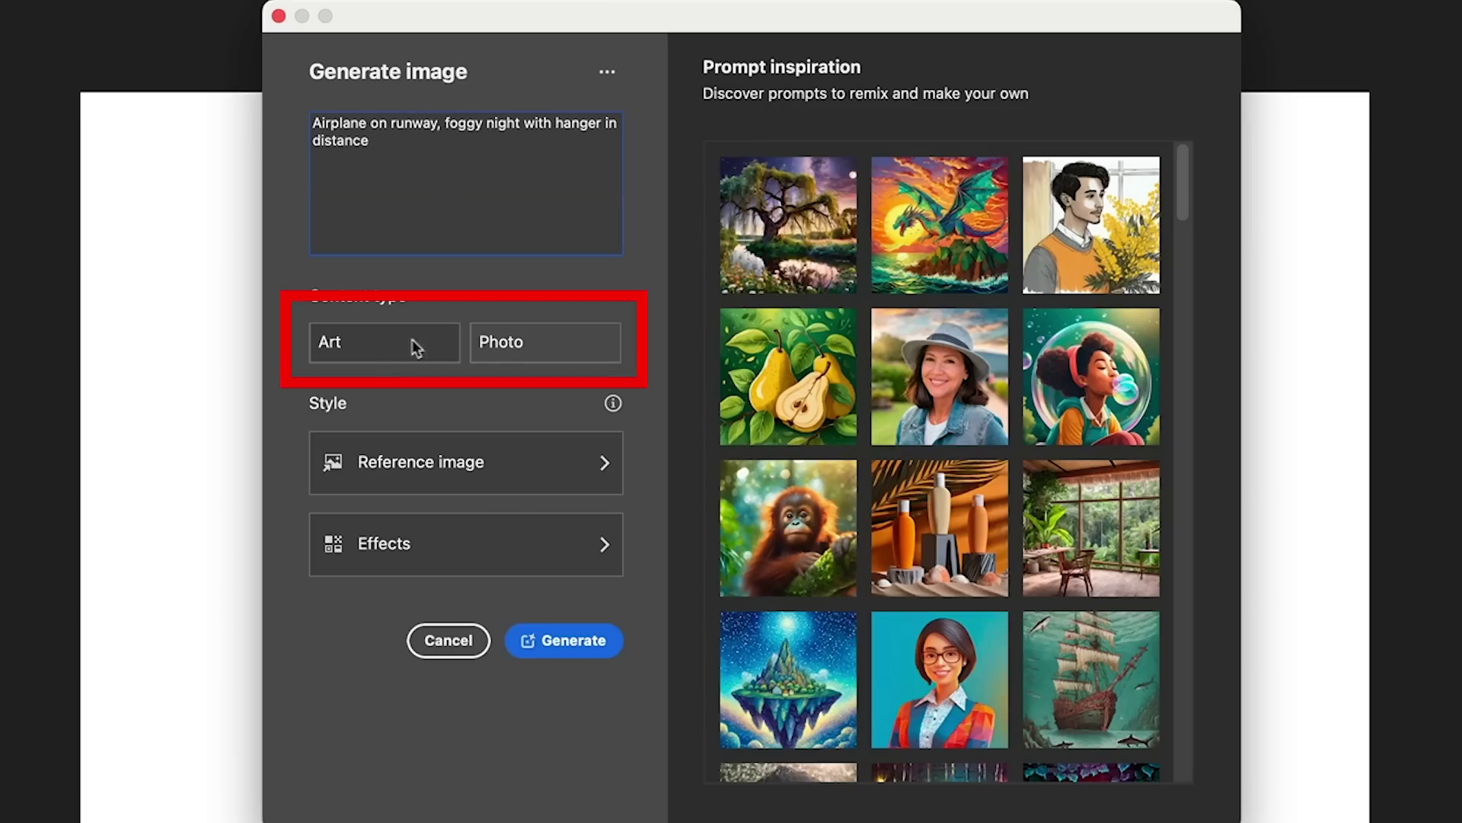
pyautogui.click(504, 344)
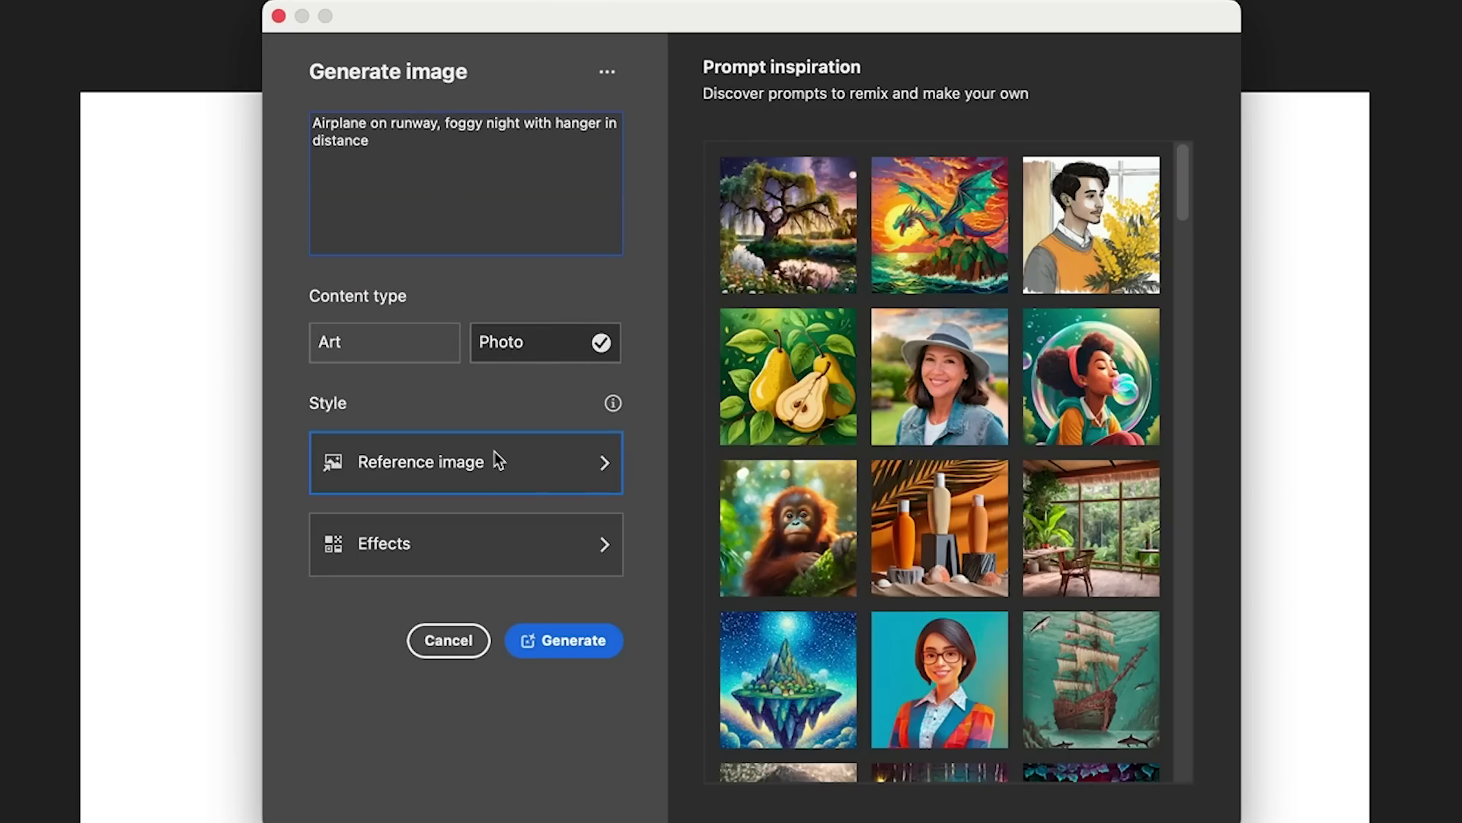
pyautogui.click(537, 547)
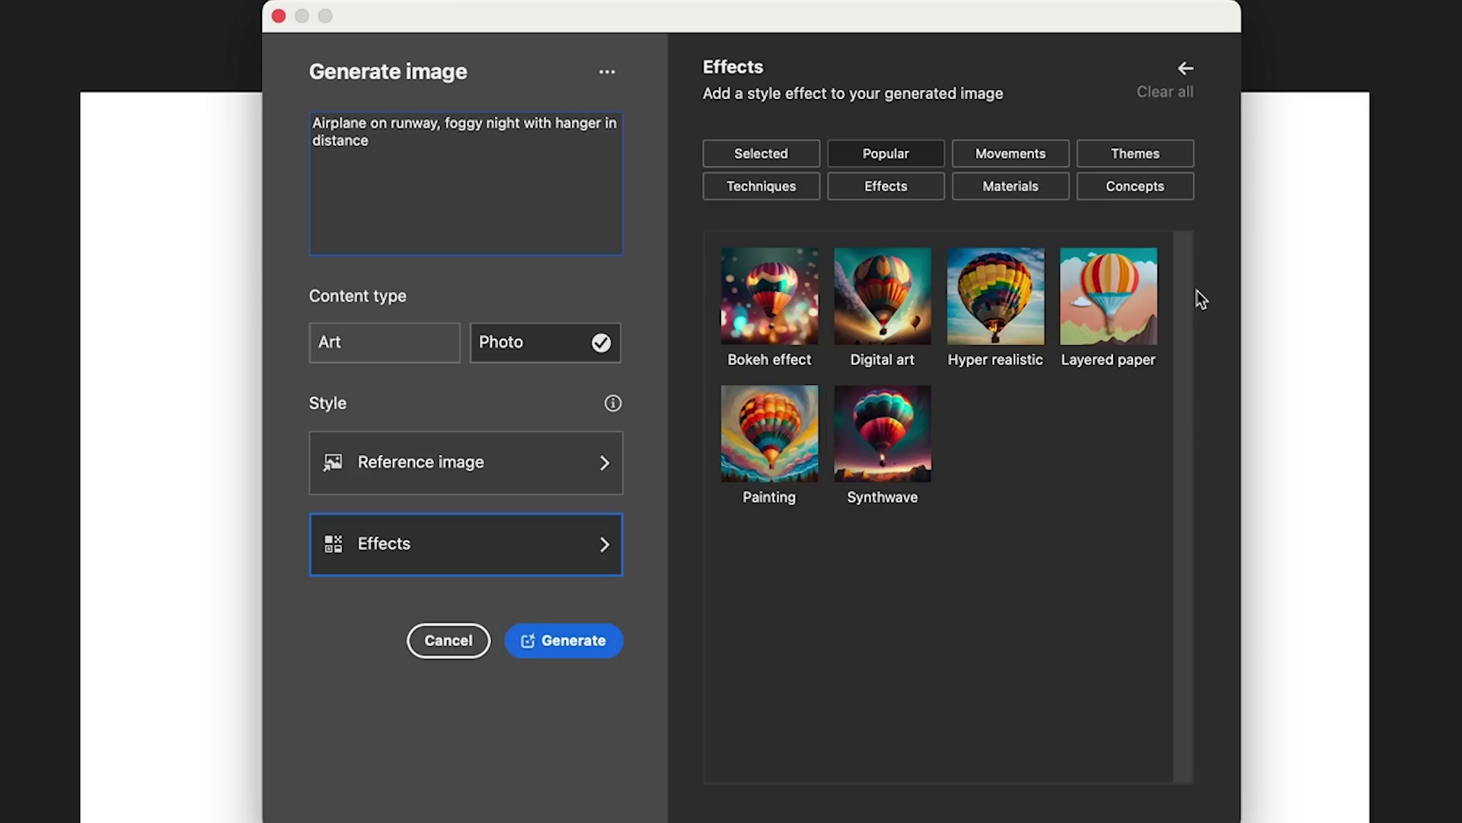
# - Browse the reference style image gallery, then generate the foggy-night airplane image
pyautogui.click(418, 466)
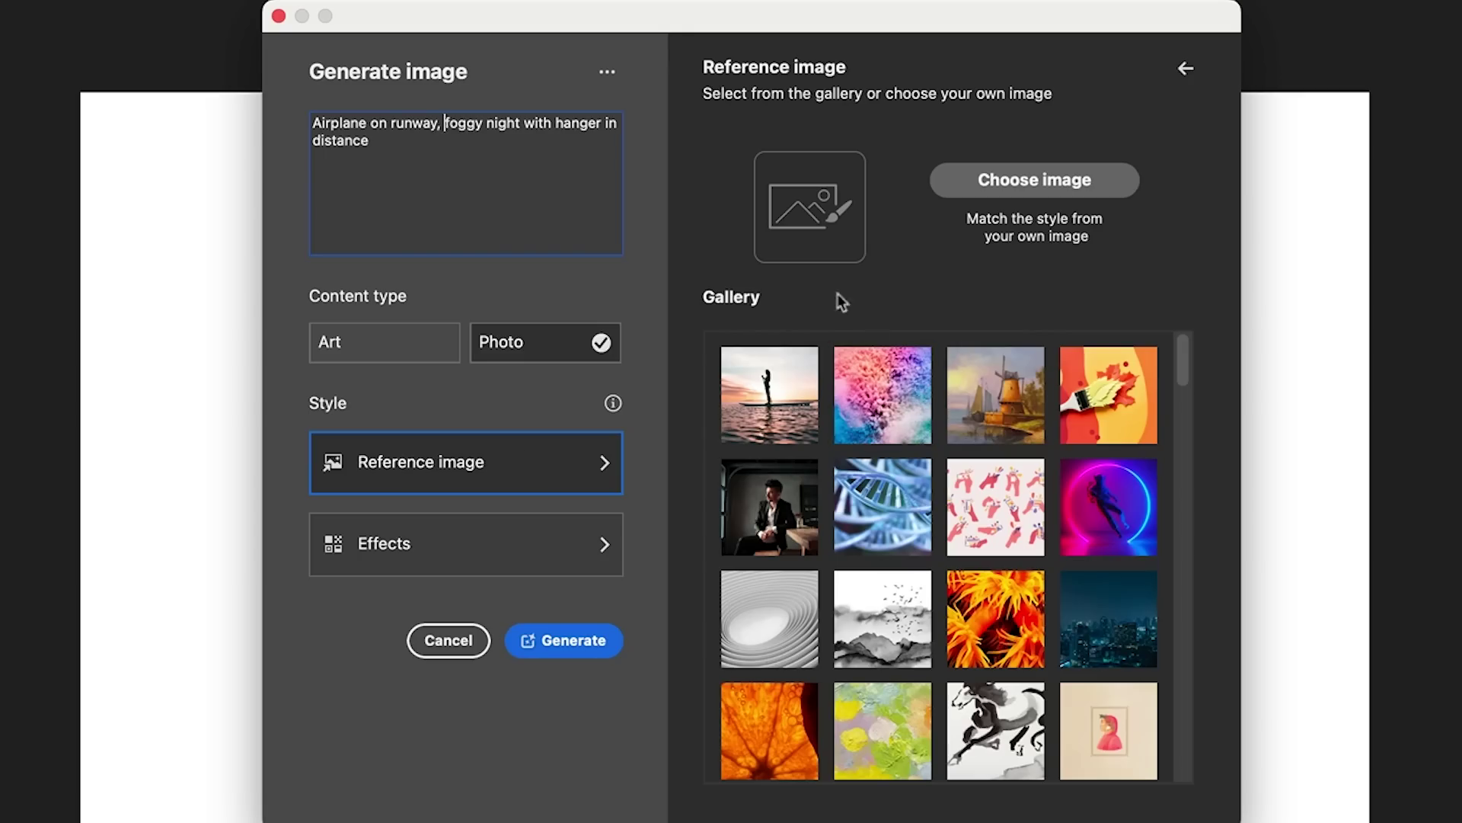
pyautogui.scroll(-1, 983, 365)
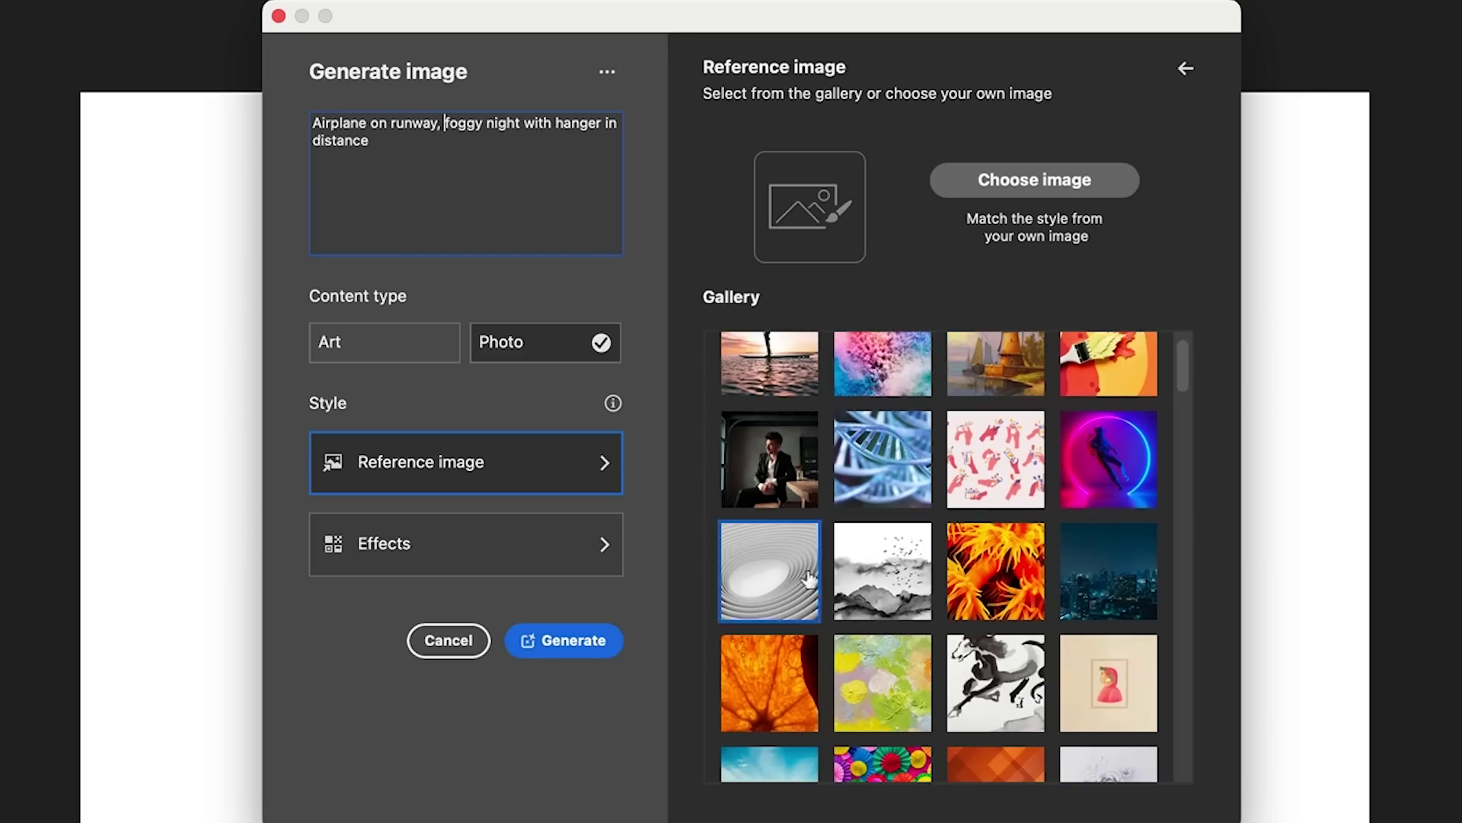
pyautogui.scroll(-3, 826, 604)
pyautogui.scroll(-2, 844, 724)
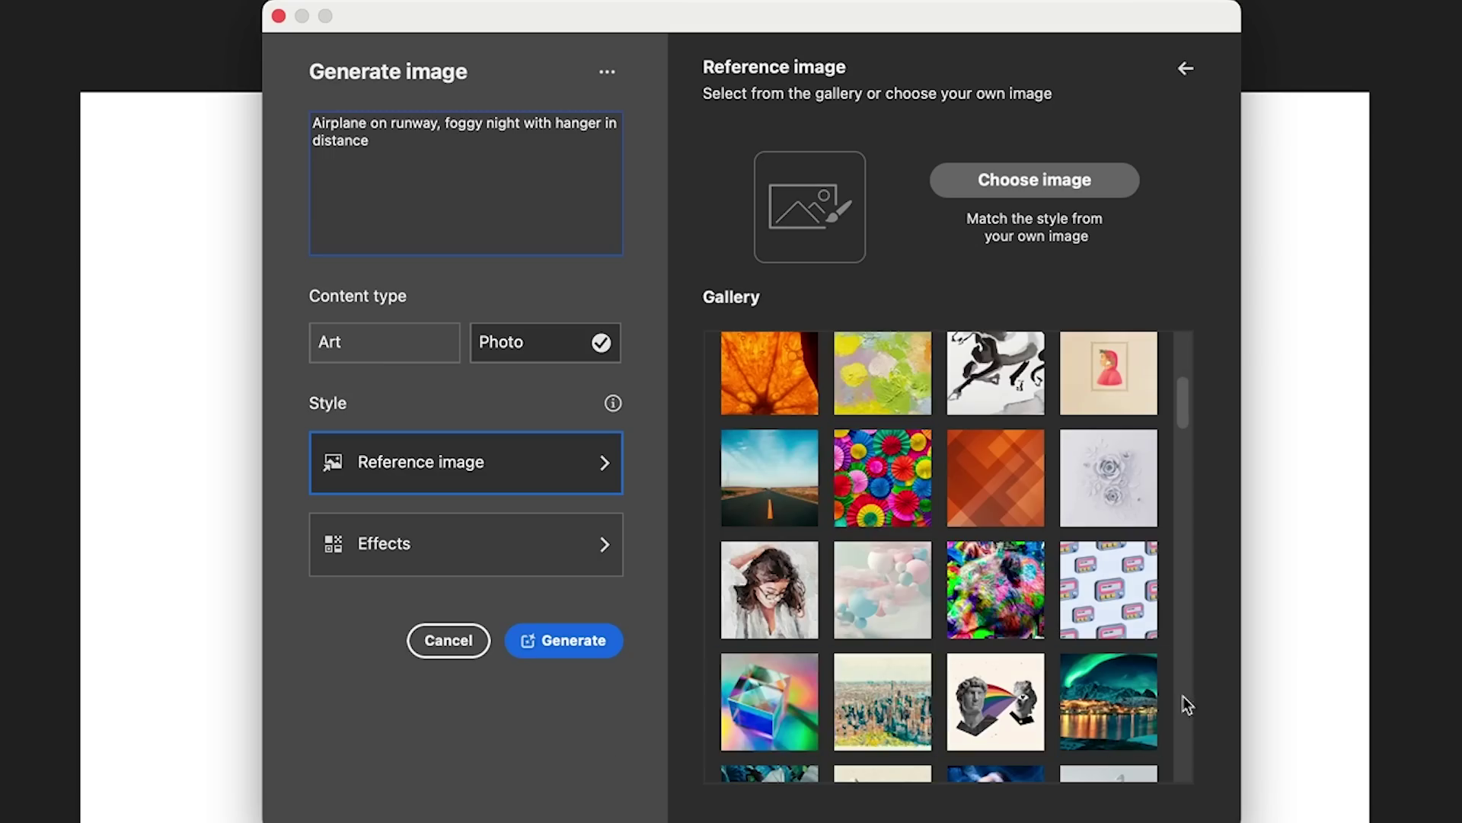
pyautogui.scroll(5, 1150, 670)
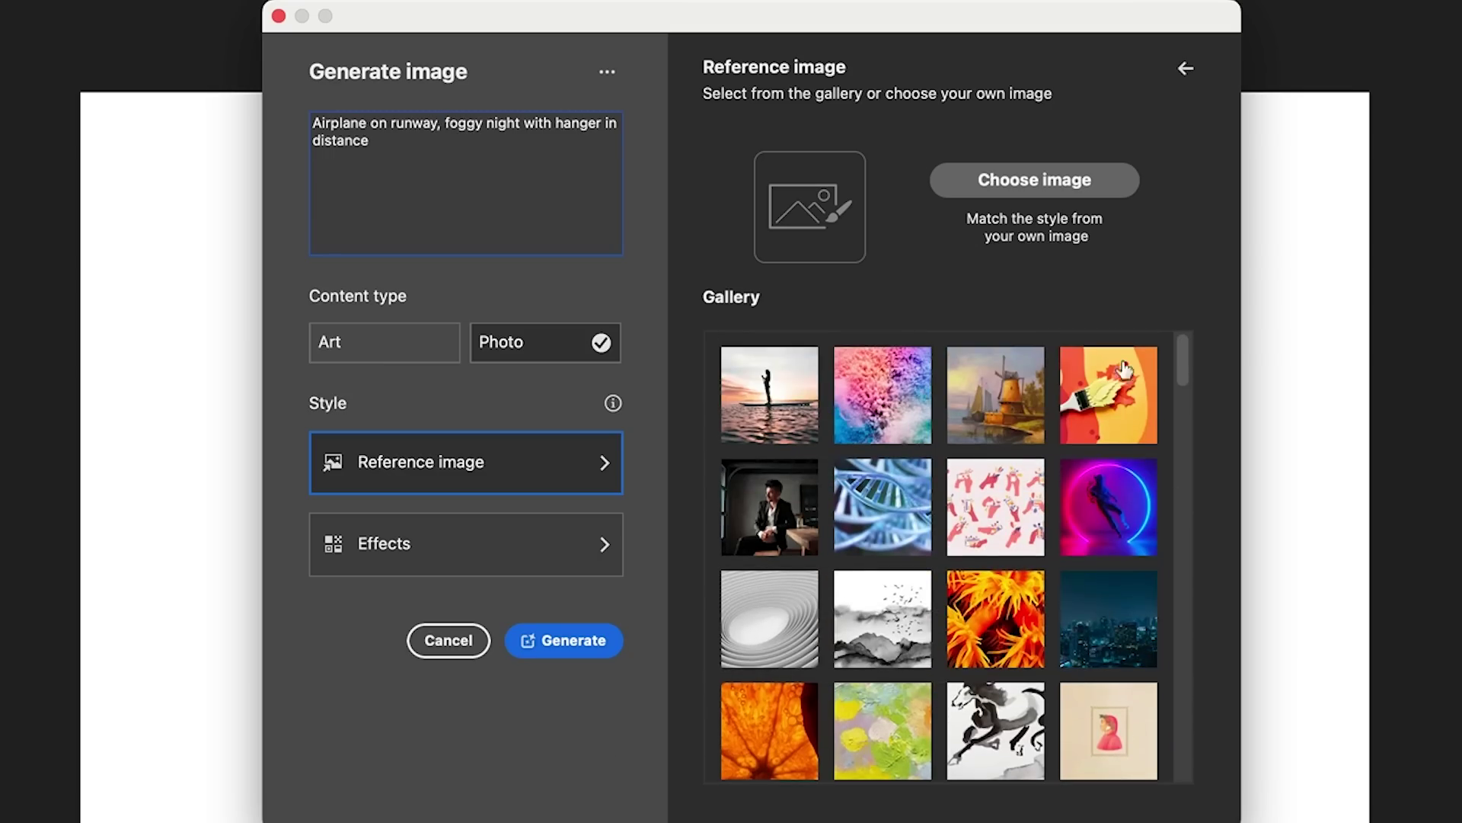
pyautogui.click(564, 641)
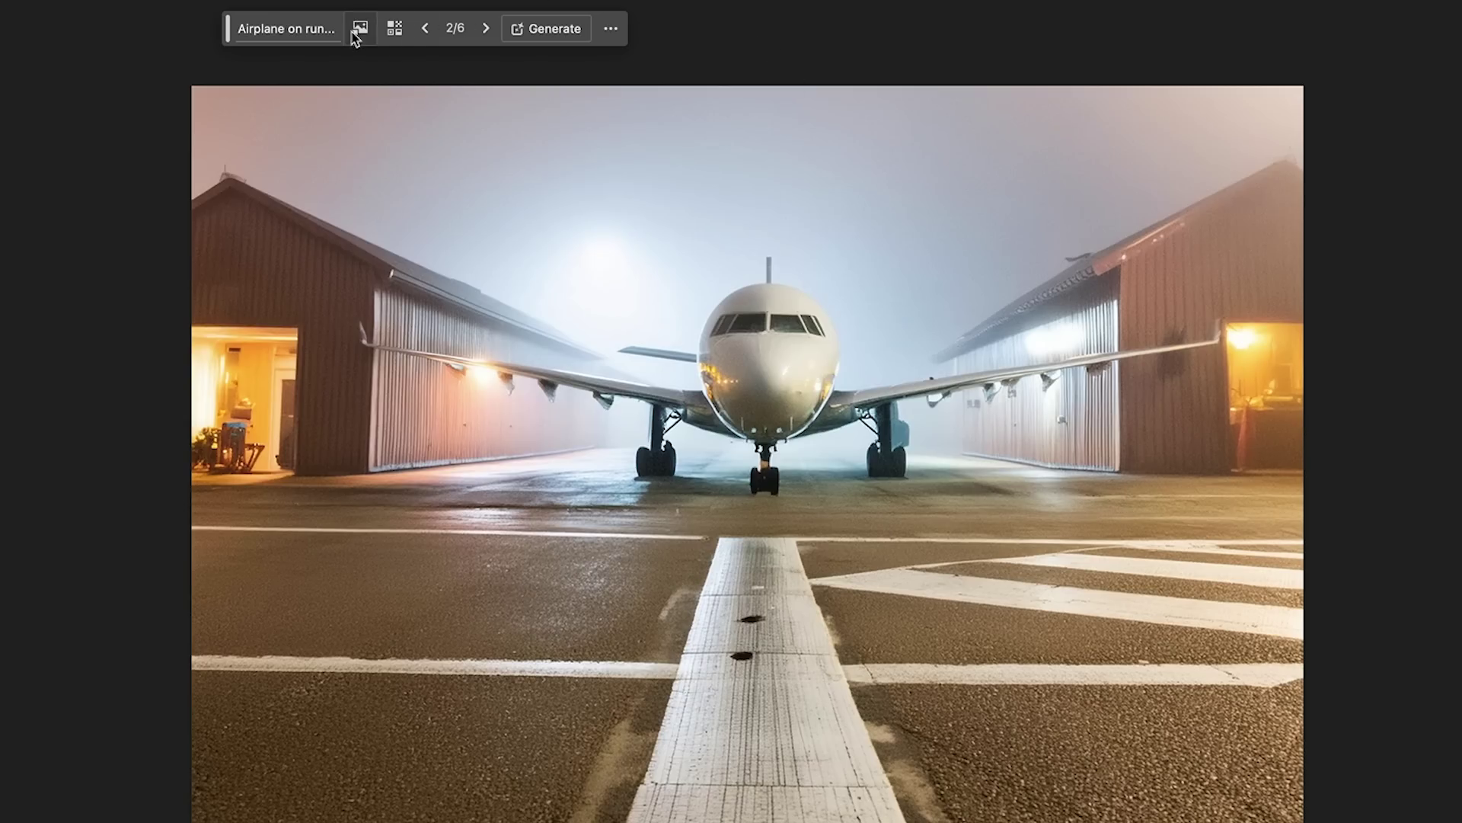
# - Add the Popular effects Hyper realistic and Bokeh to the generated jet image
pyautogui.click(396, 29)
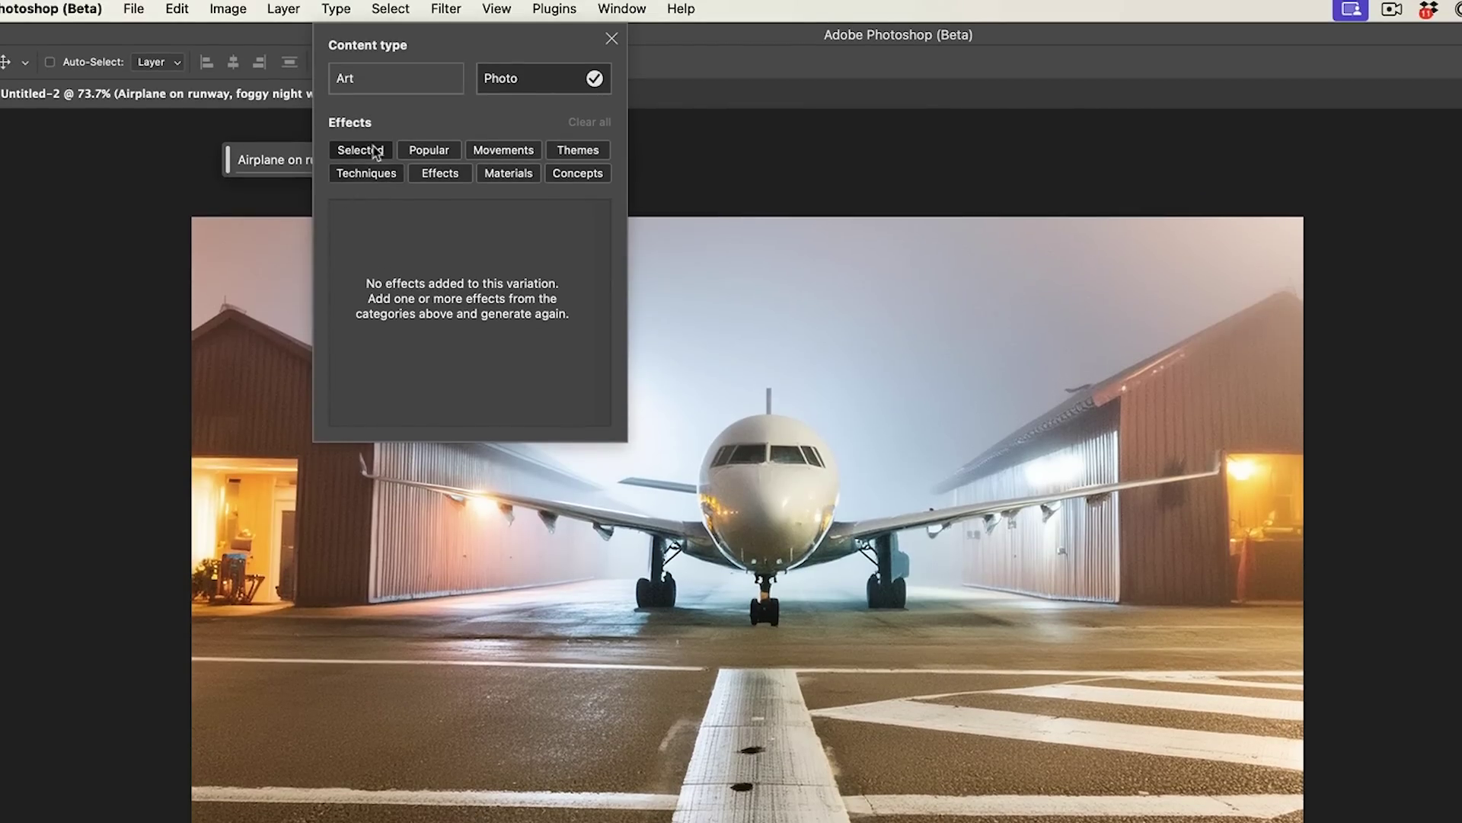
pyautogui.click(428, 150)
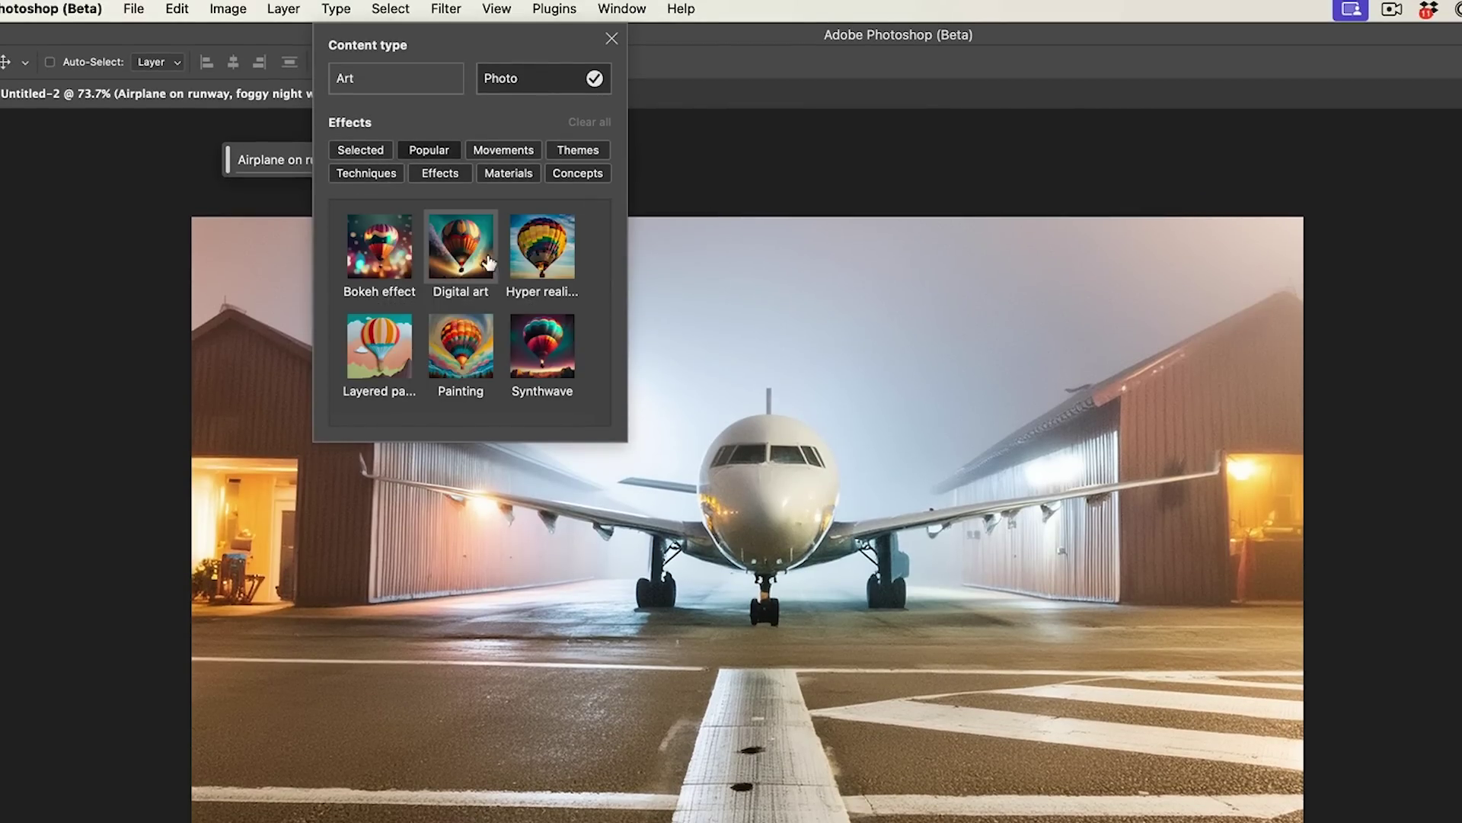
pyautogui.click(559, 254)
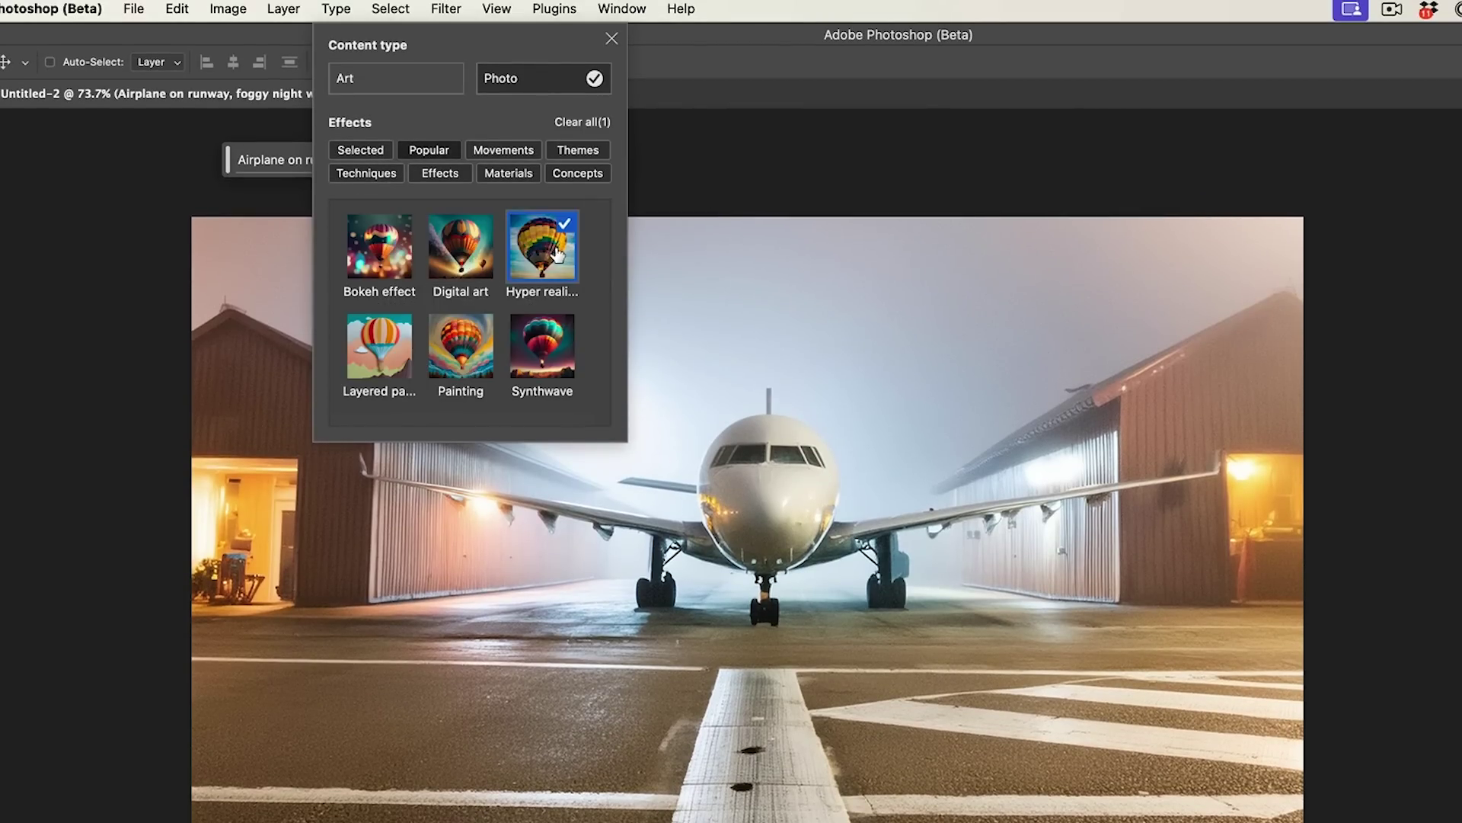
pyautogui.click(387, 265)
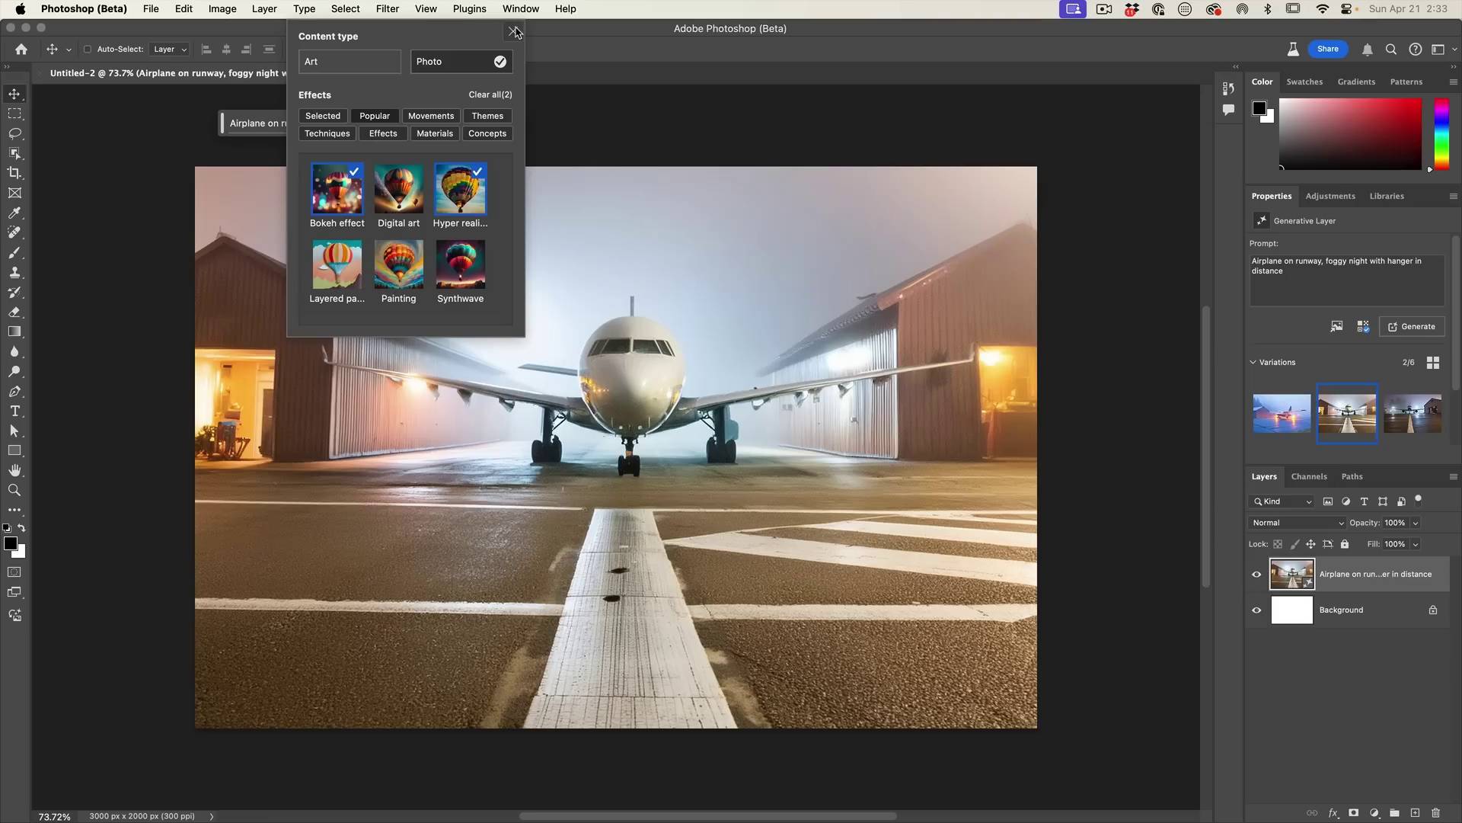
pyautogui.click(514, 31)
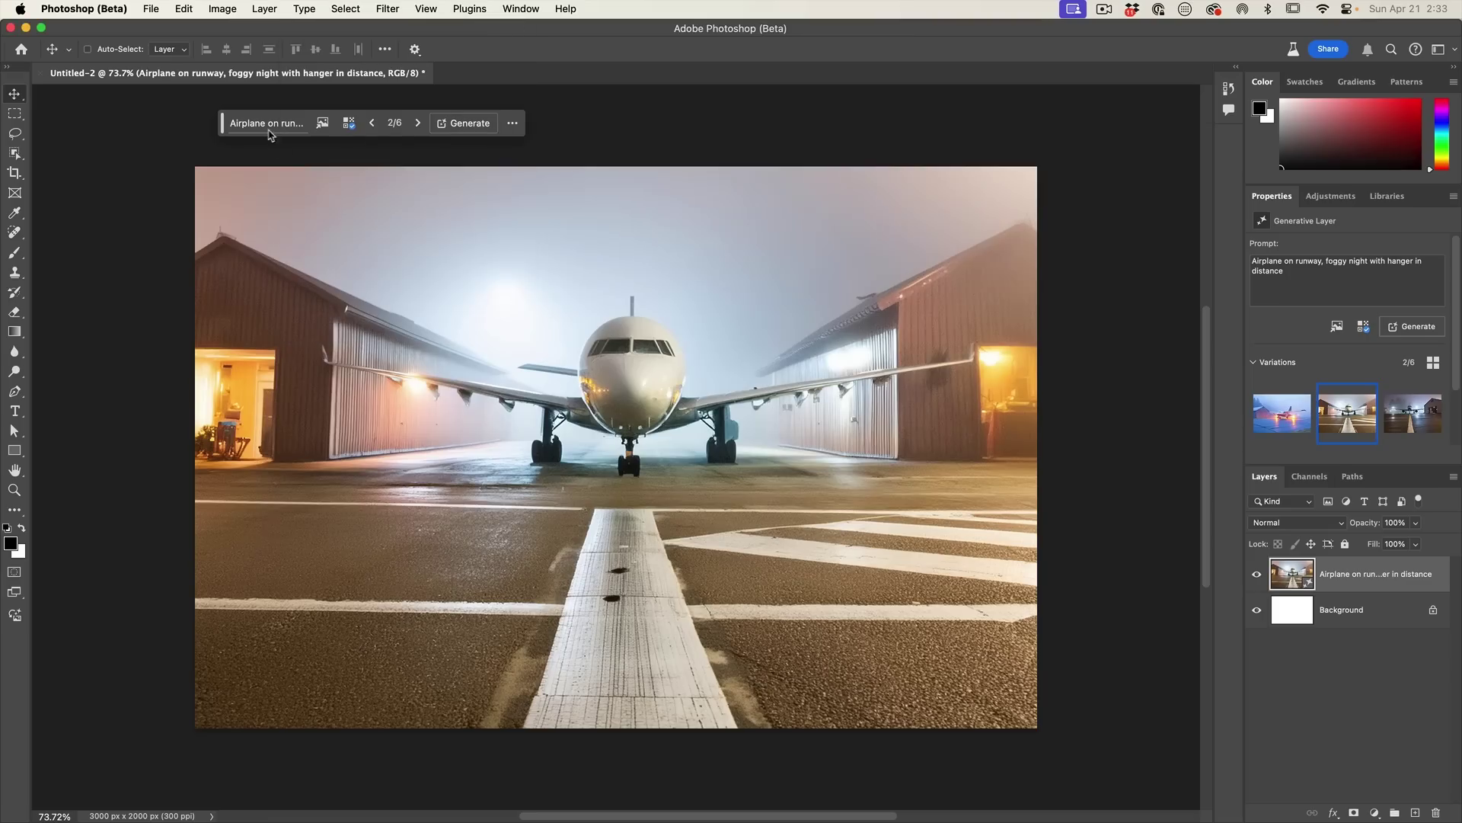
# - Prefix the prompt with 'vintage', regenerate, and pick the third variation, a biplane with bokeh lights
pyautogui.tripleClick(1269, 262)
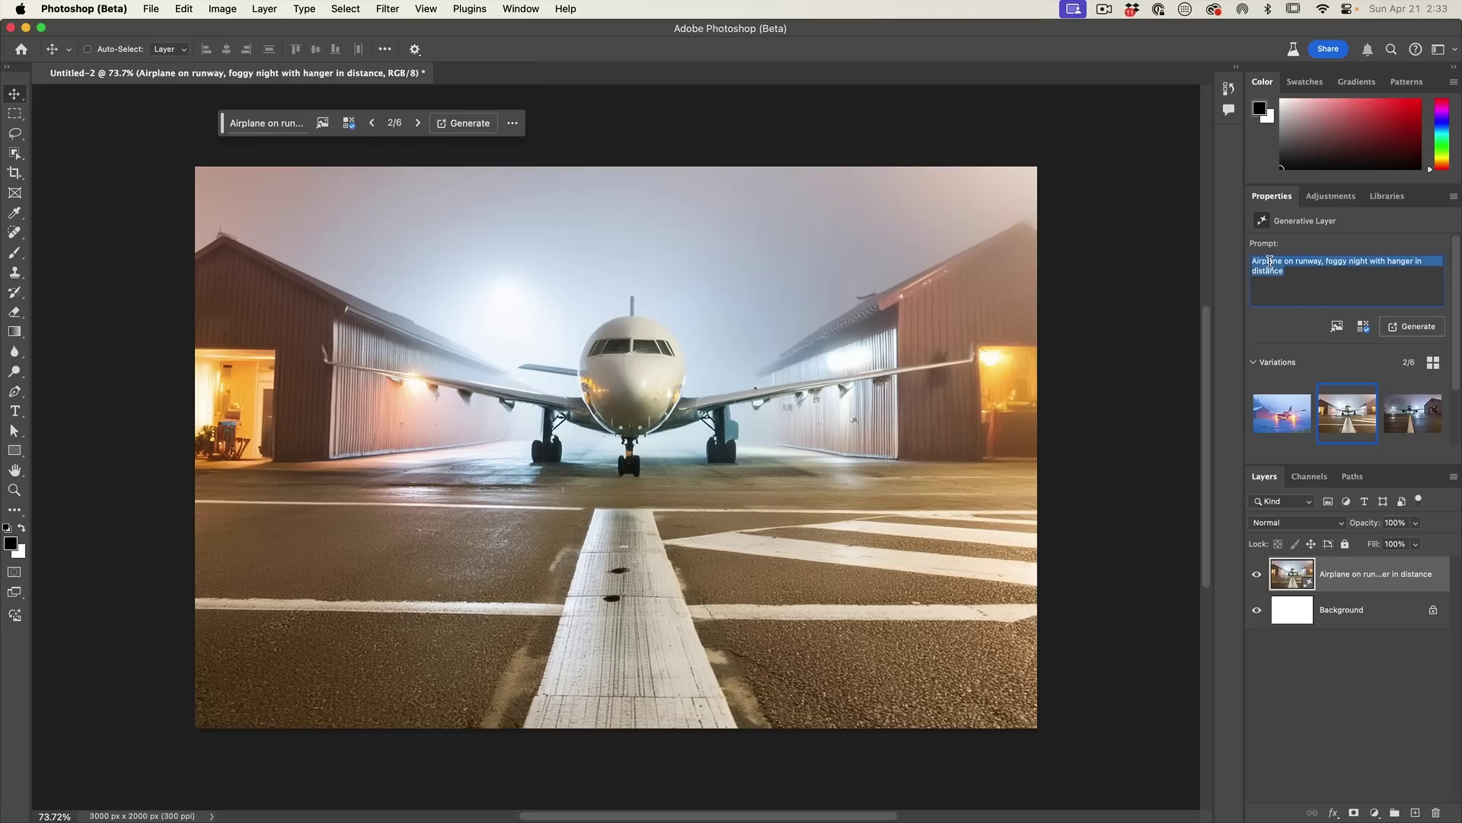
pyautogui.click(1254, 261)
pyautogui.write('vintage')
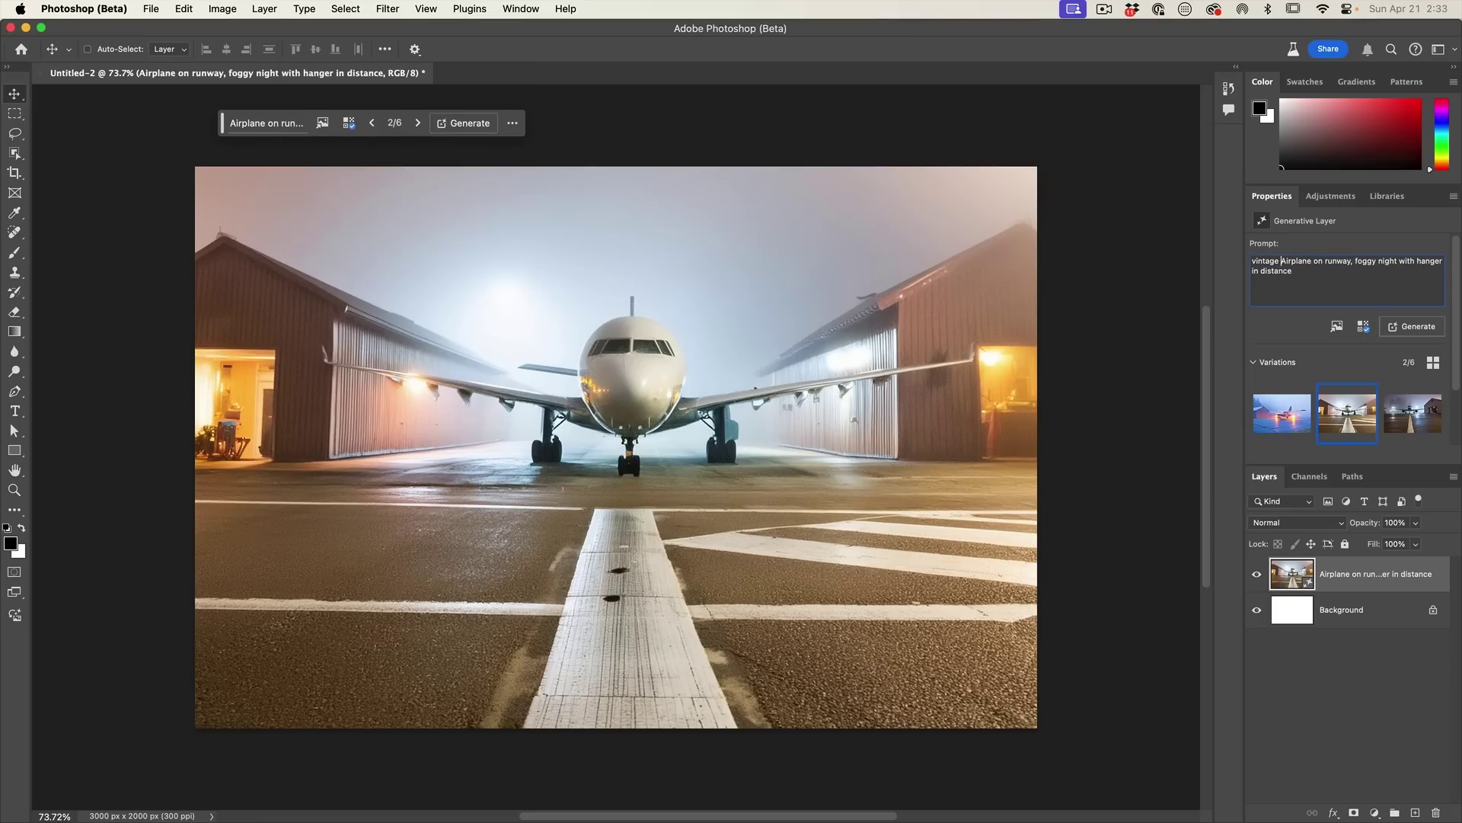
pyautogui.click(1414, 329)
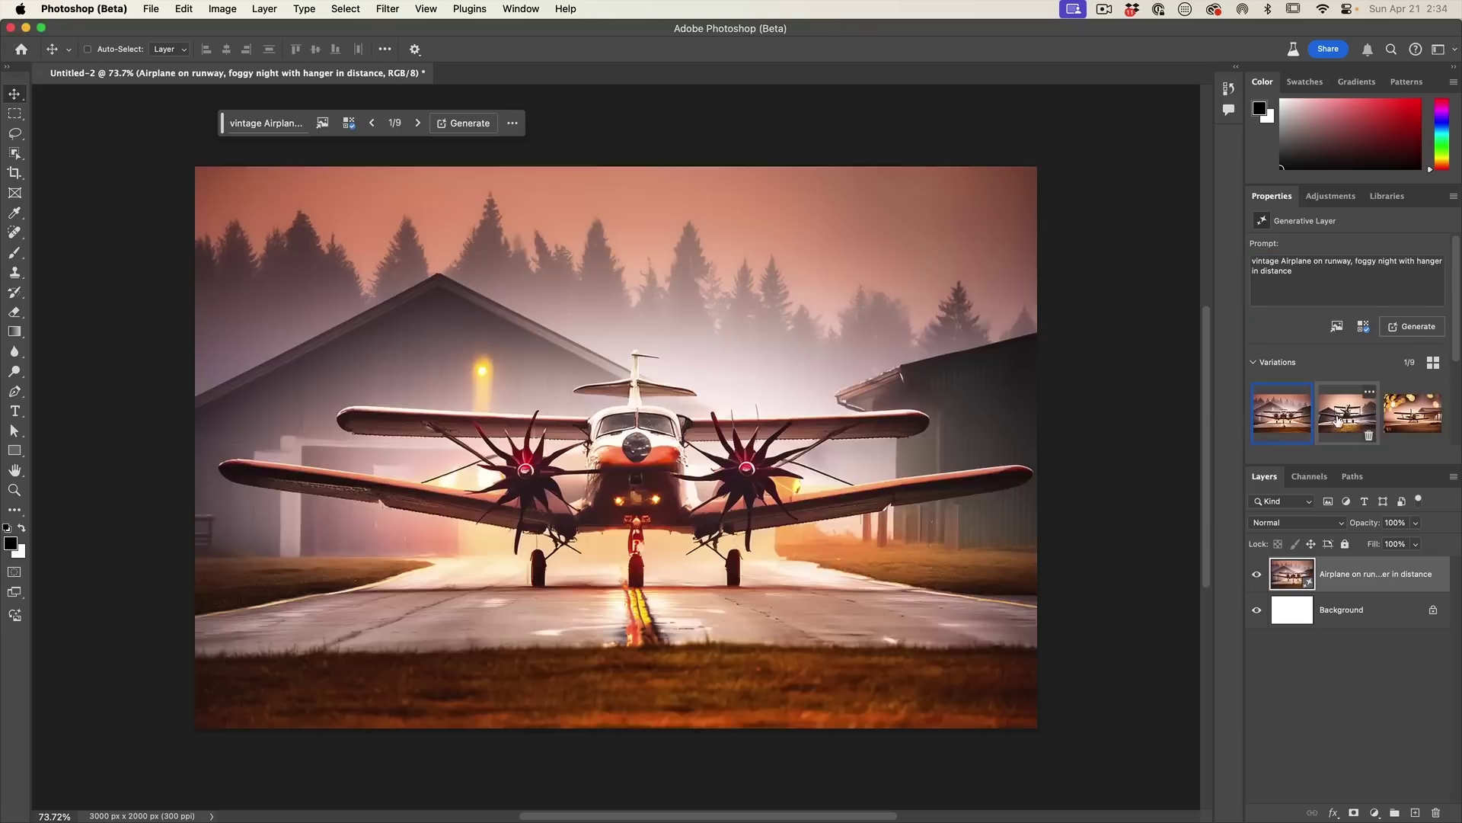
pyautogui.click(1338, 420)
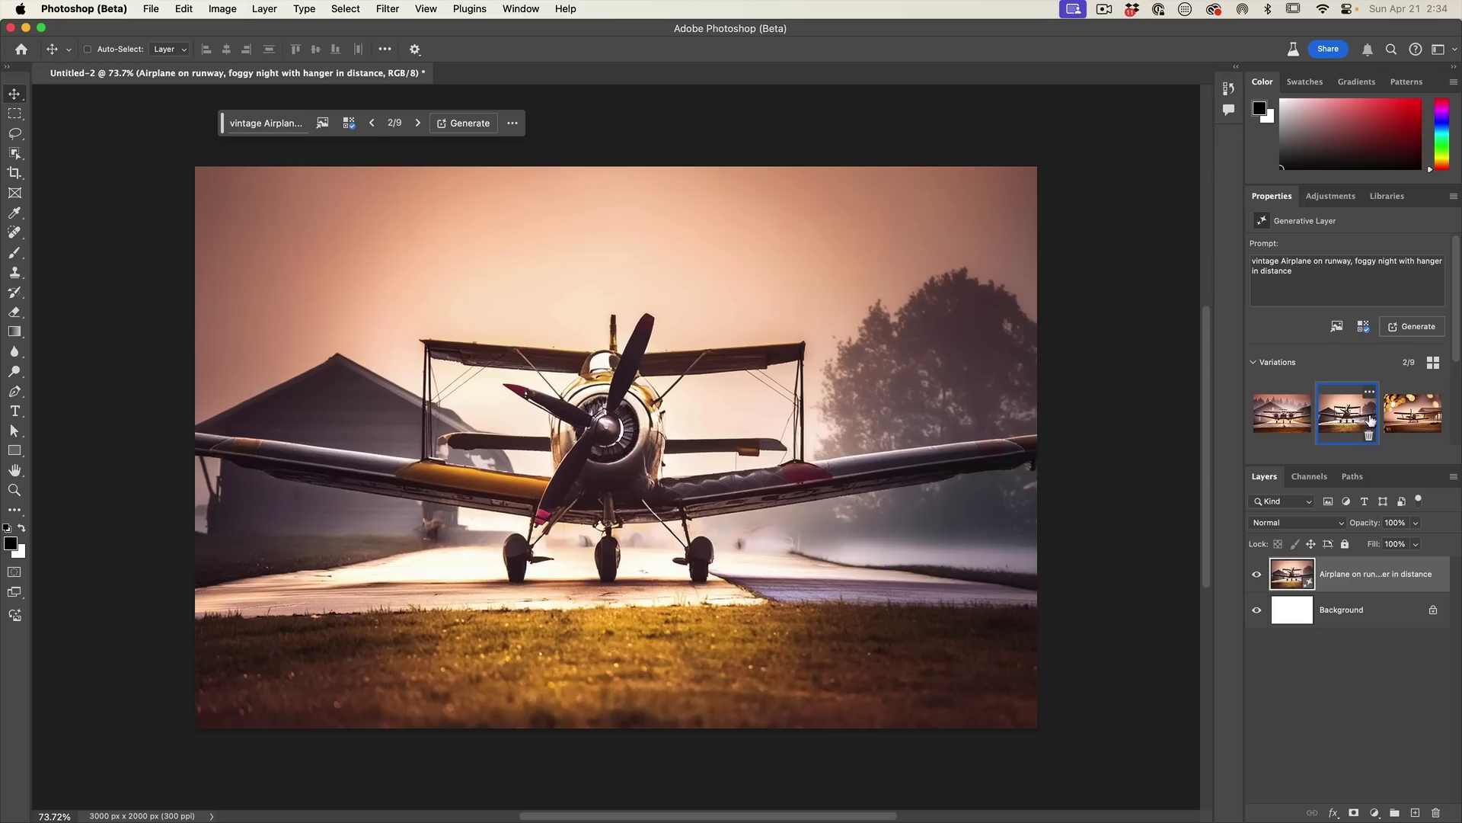
pyautogui.click(1400, 420)
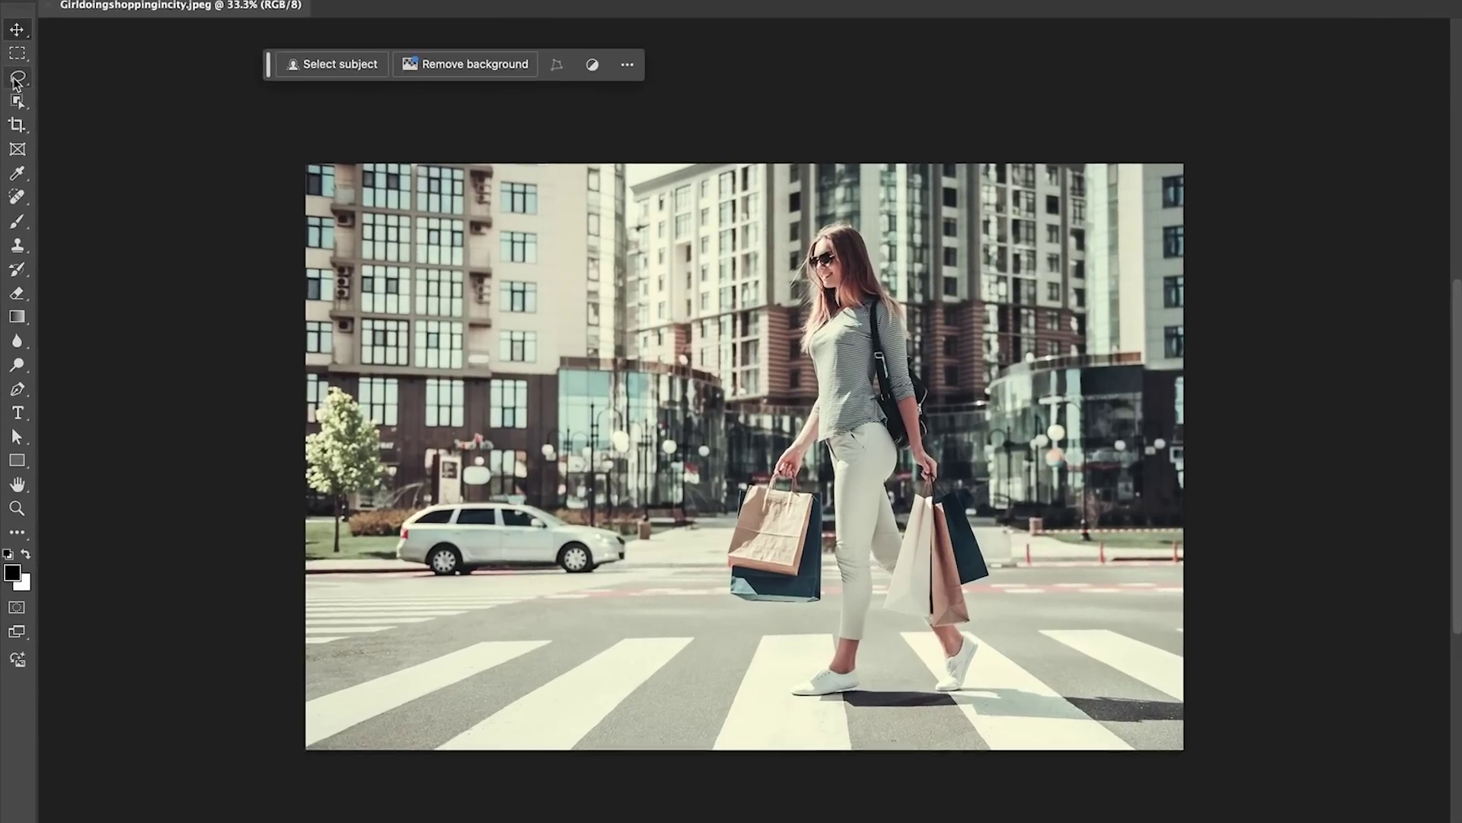
# - Lasso the left side of the street and Generative Fill it with 'elephant'
pyautogui.click(16, 79)
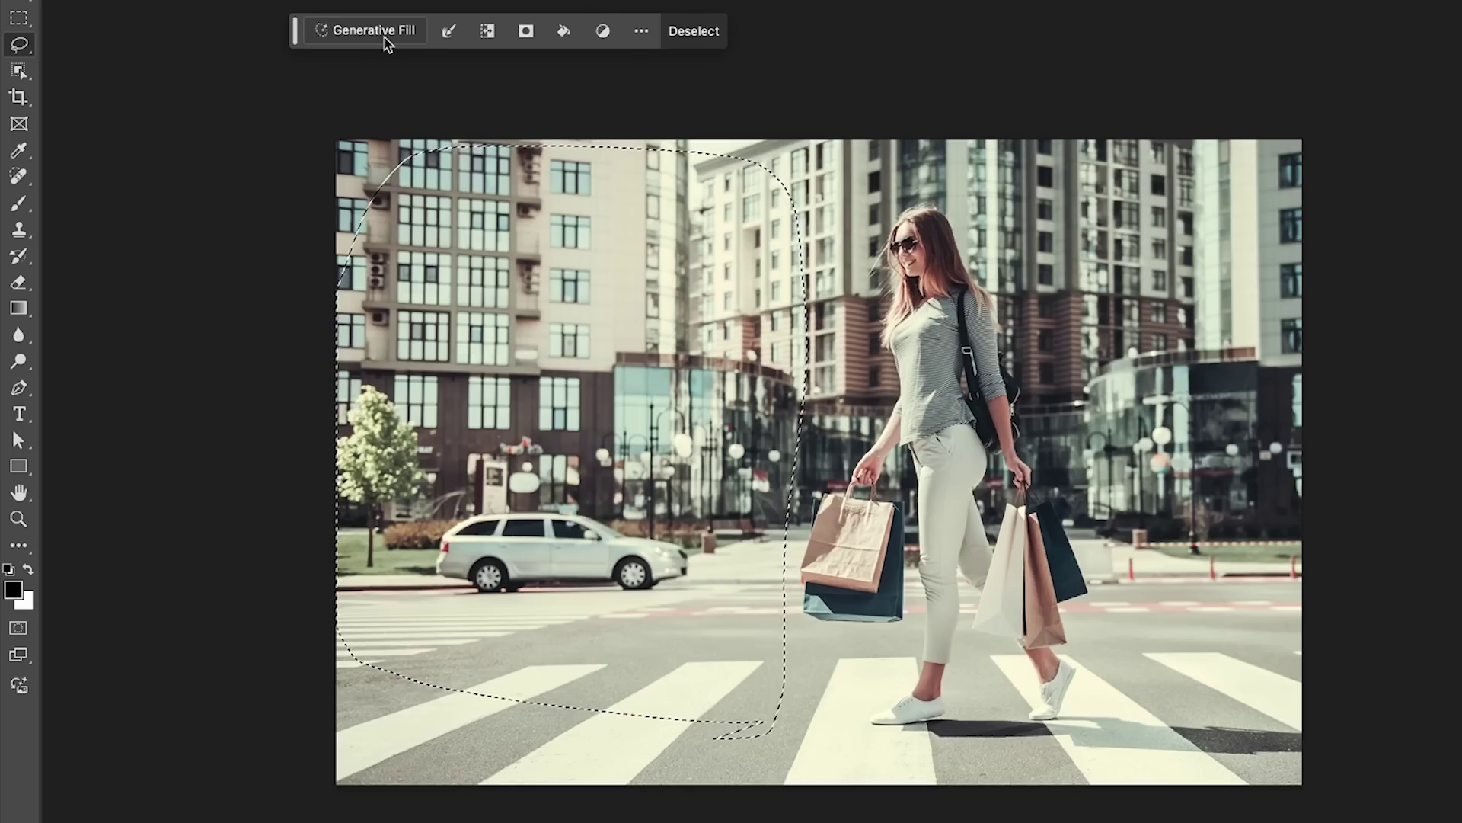
pyautogui.click(385, 38)
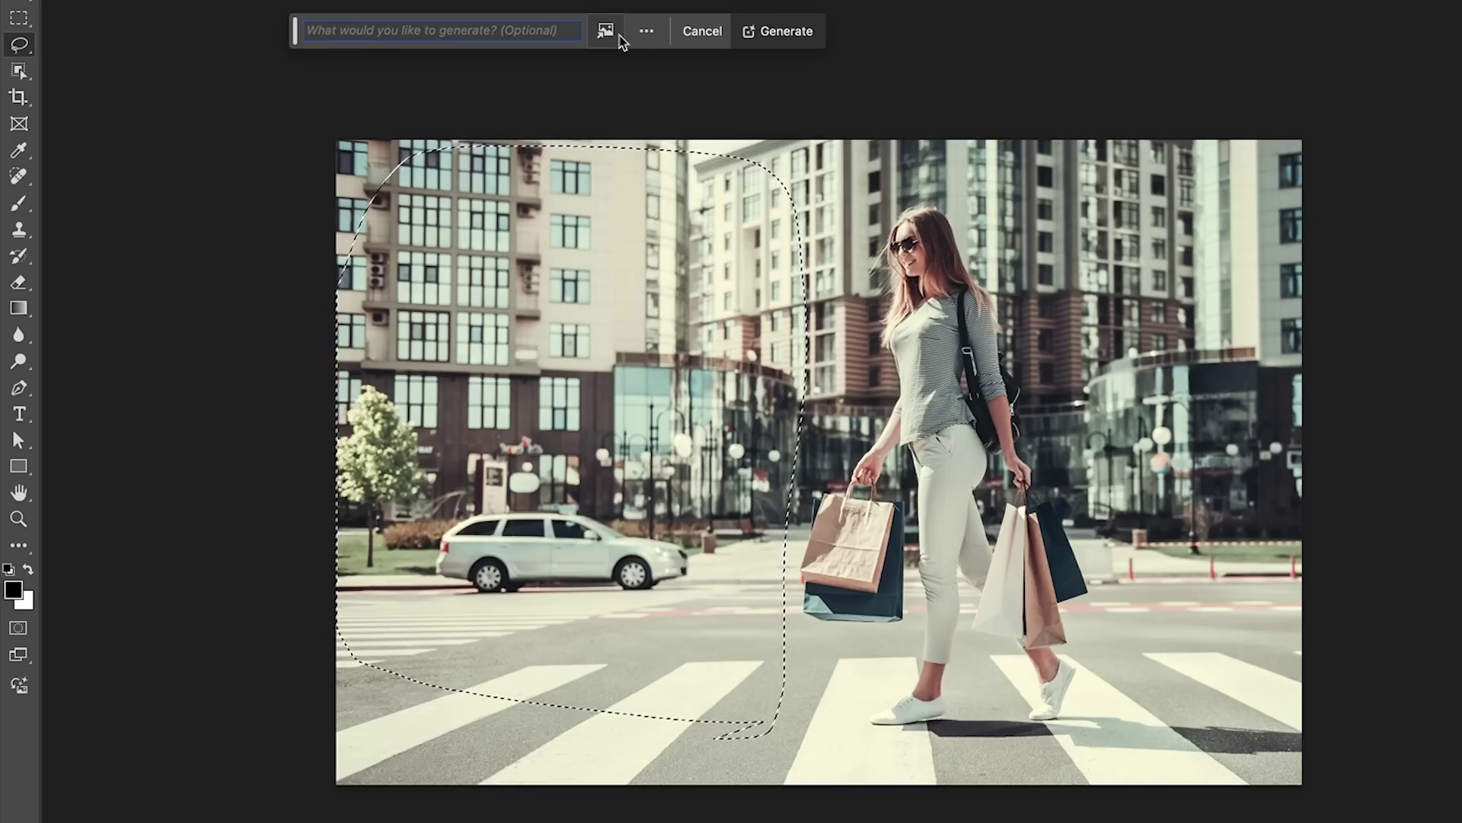
pyautogui.write('elephant')
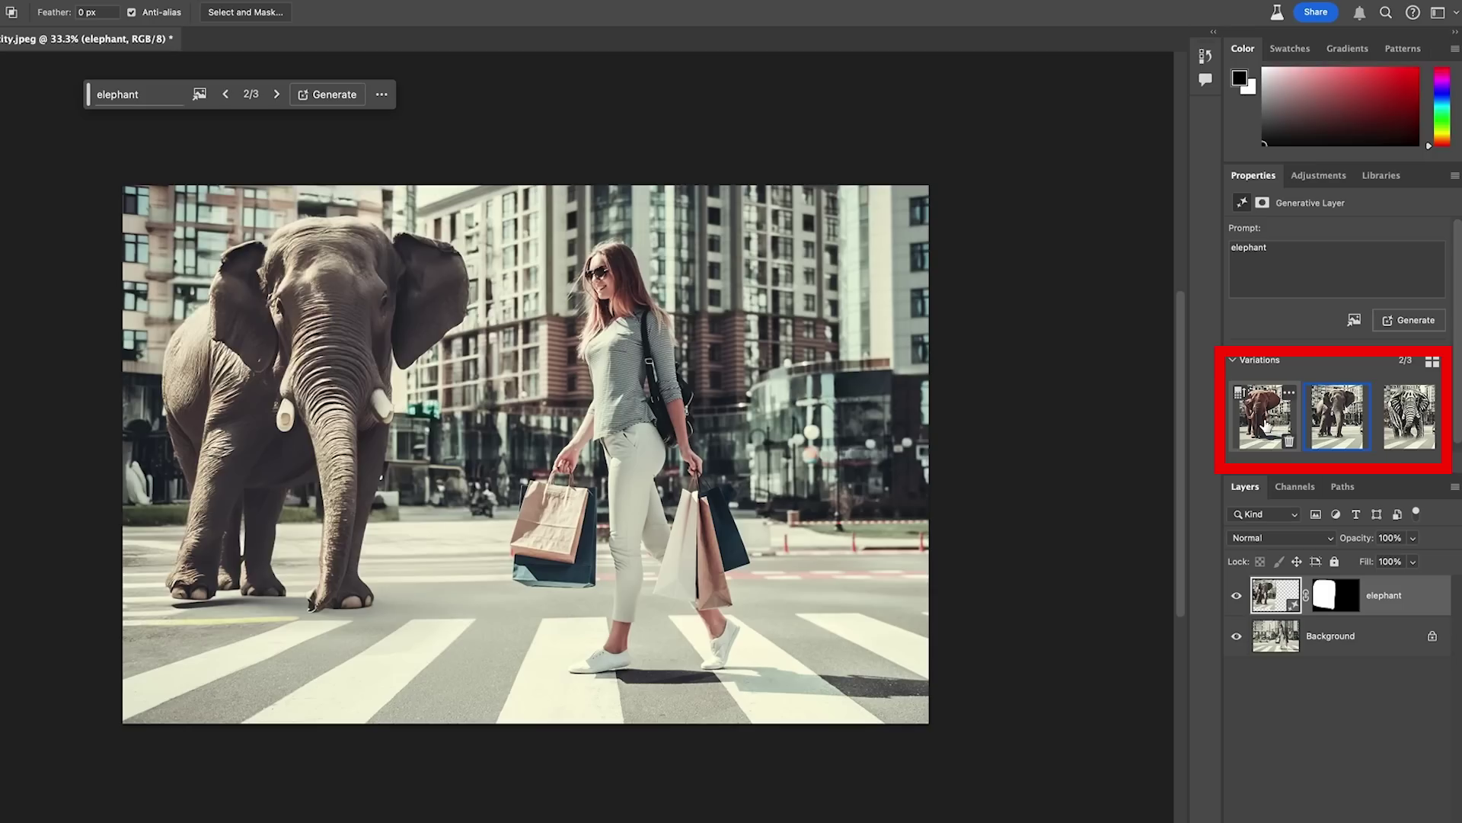
pyautogui.click(1263, 424)
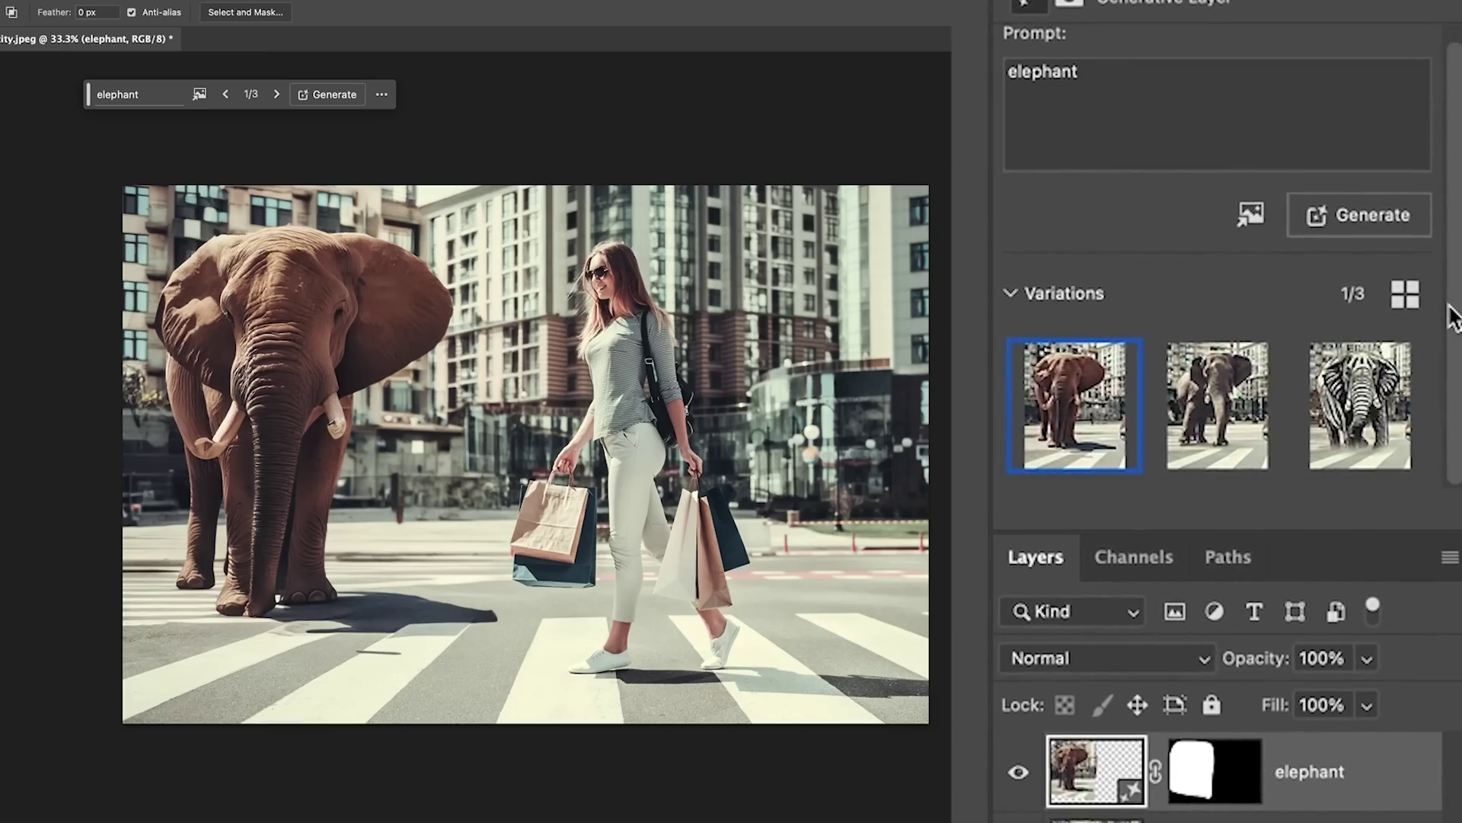
# - Generate variations similar to the first elephant, then apply the browner elephant with tusks
pyautogui.click(1117, 361)
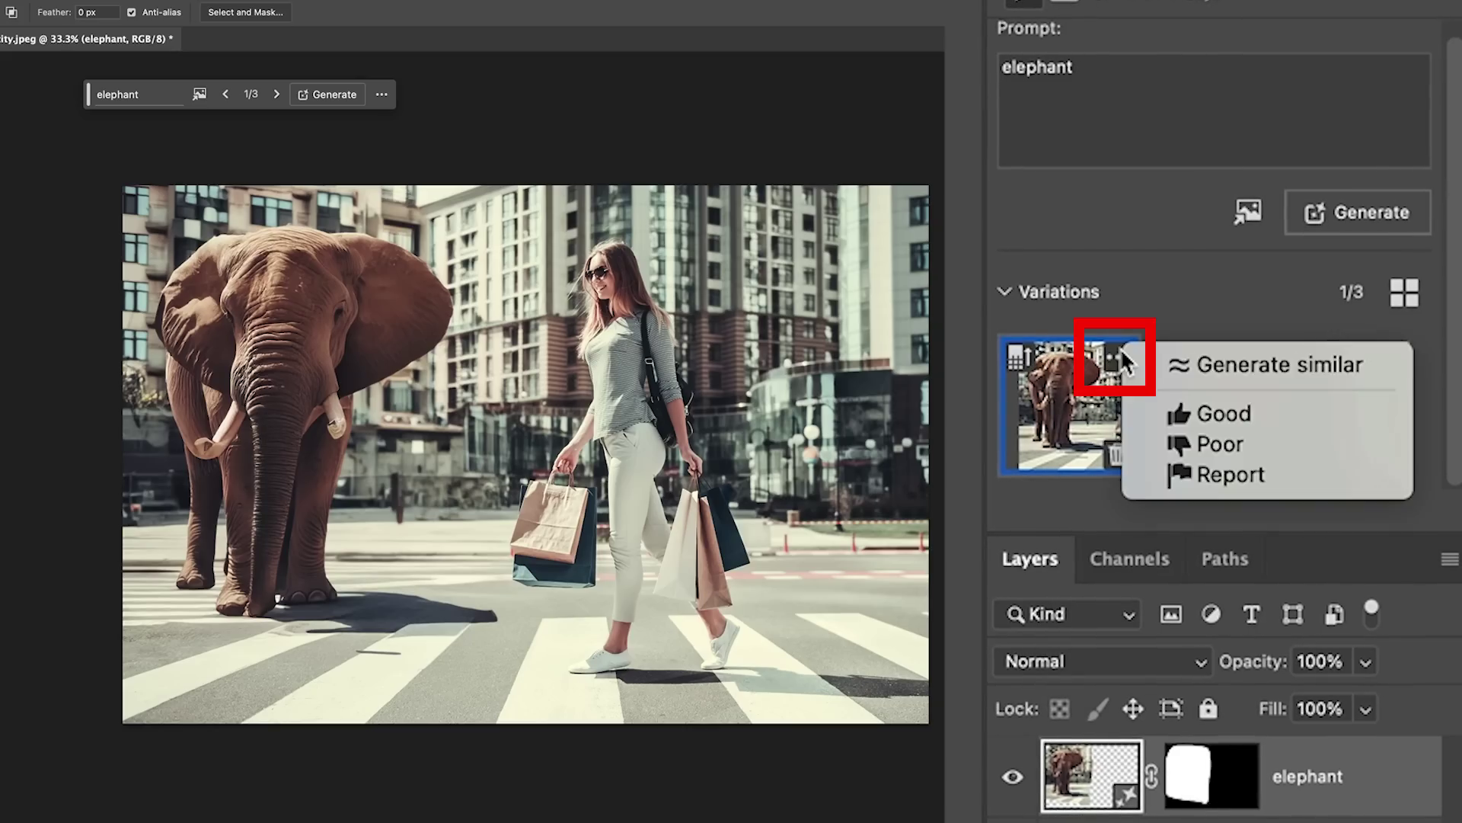
pyautogui.click(1189, 361)
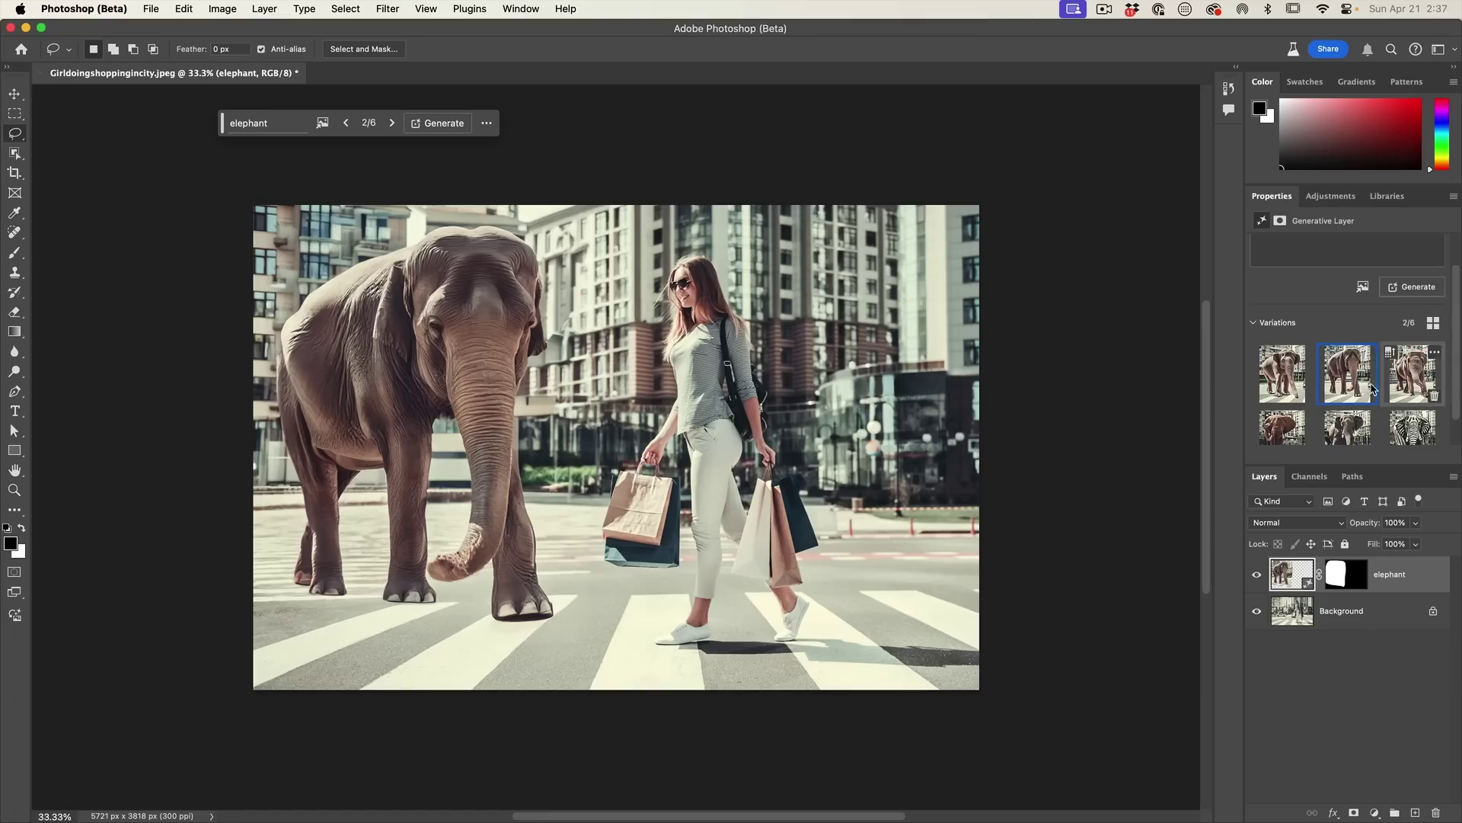
pyautogui.click(1282, 427)
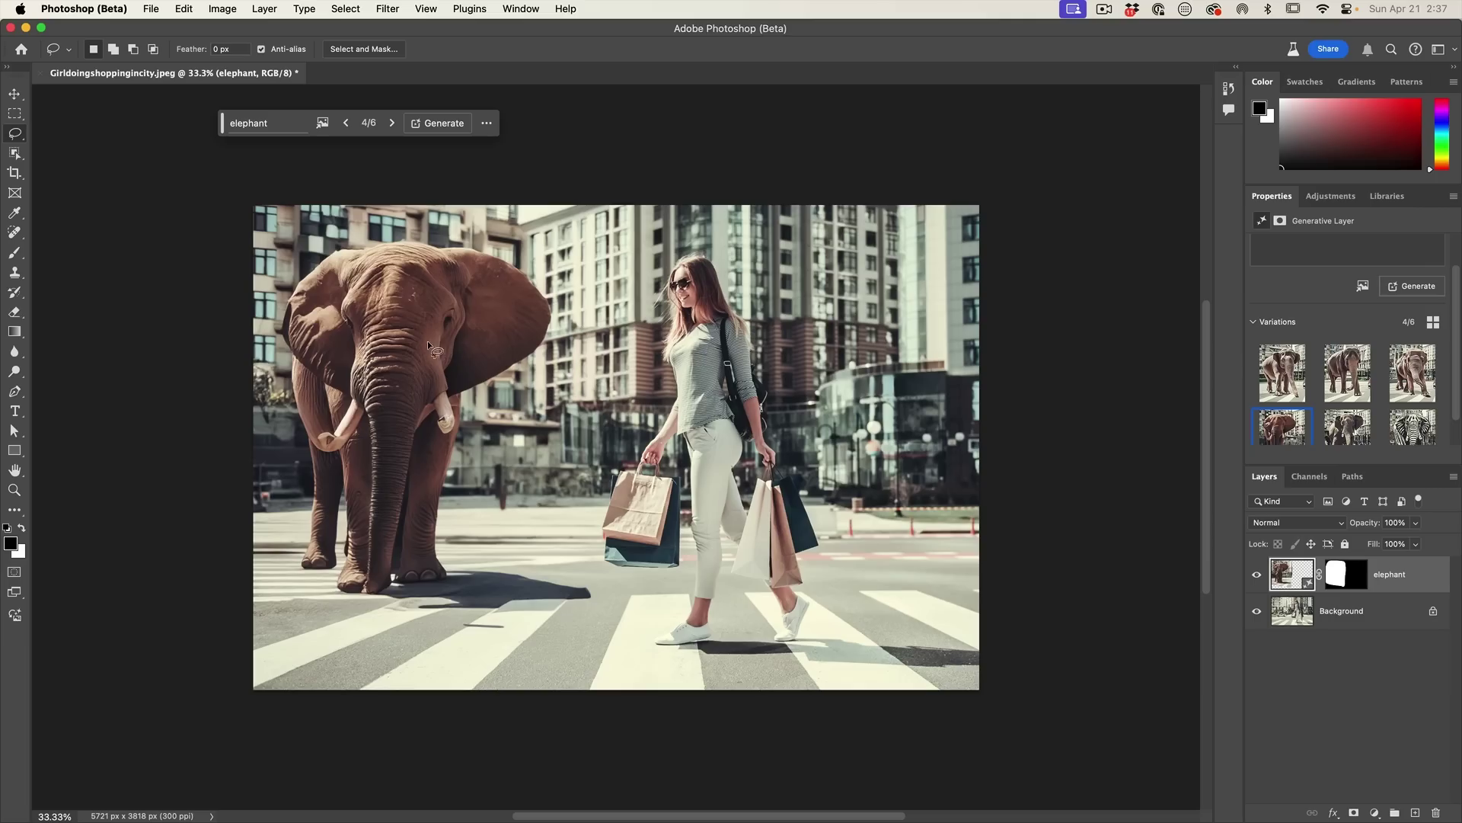
# - Drag the contextual task bar up beside the options bar, off the picture
pyautogui.scroll(5, 355, 332)
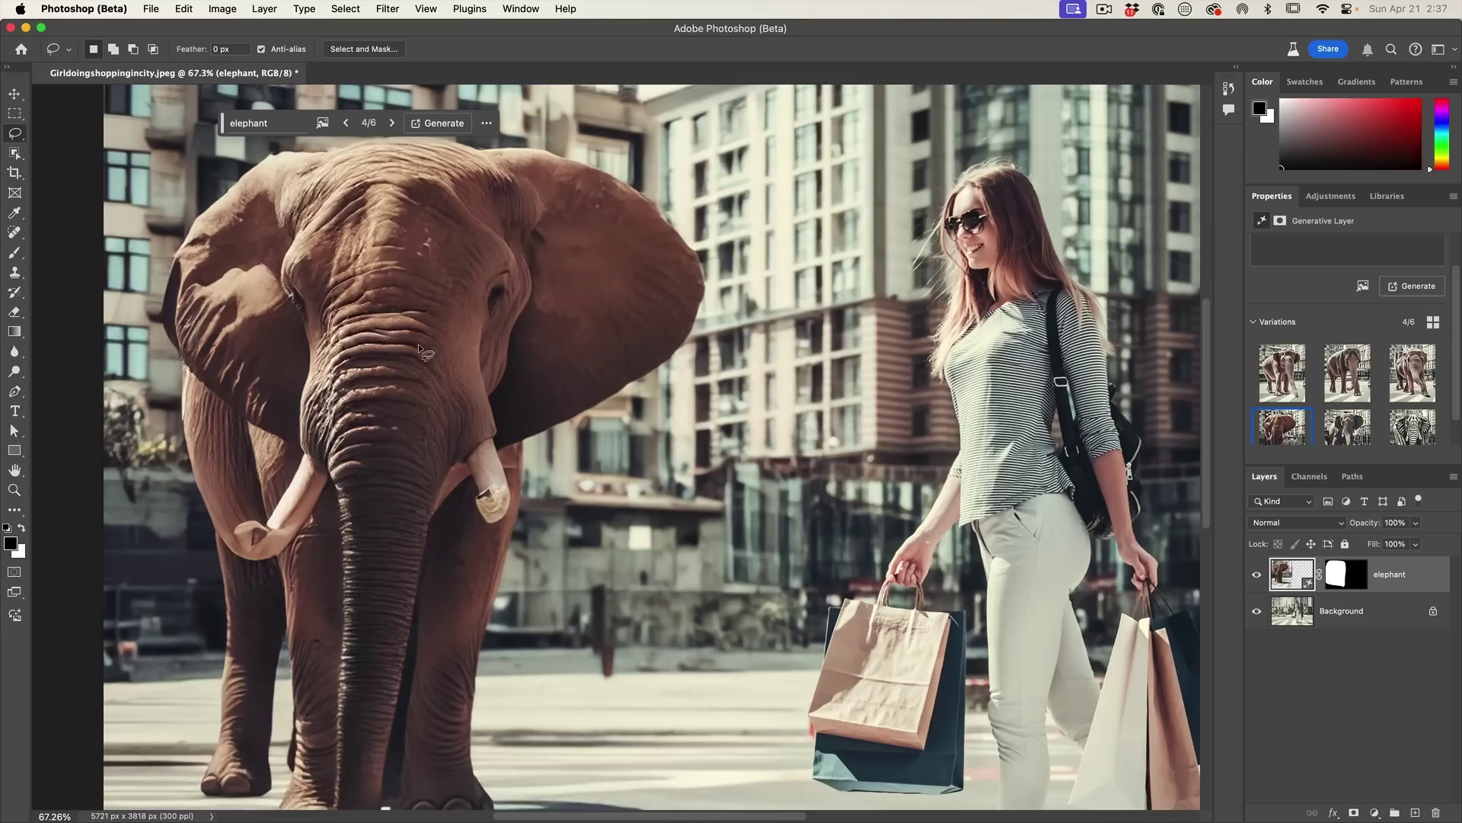
pyautogui.scroll(-3, 381, 415)
pyautogui.hscroll(-2, 381, 414)
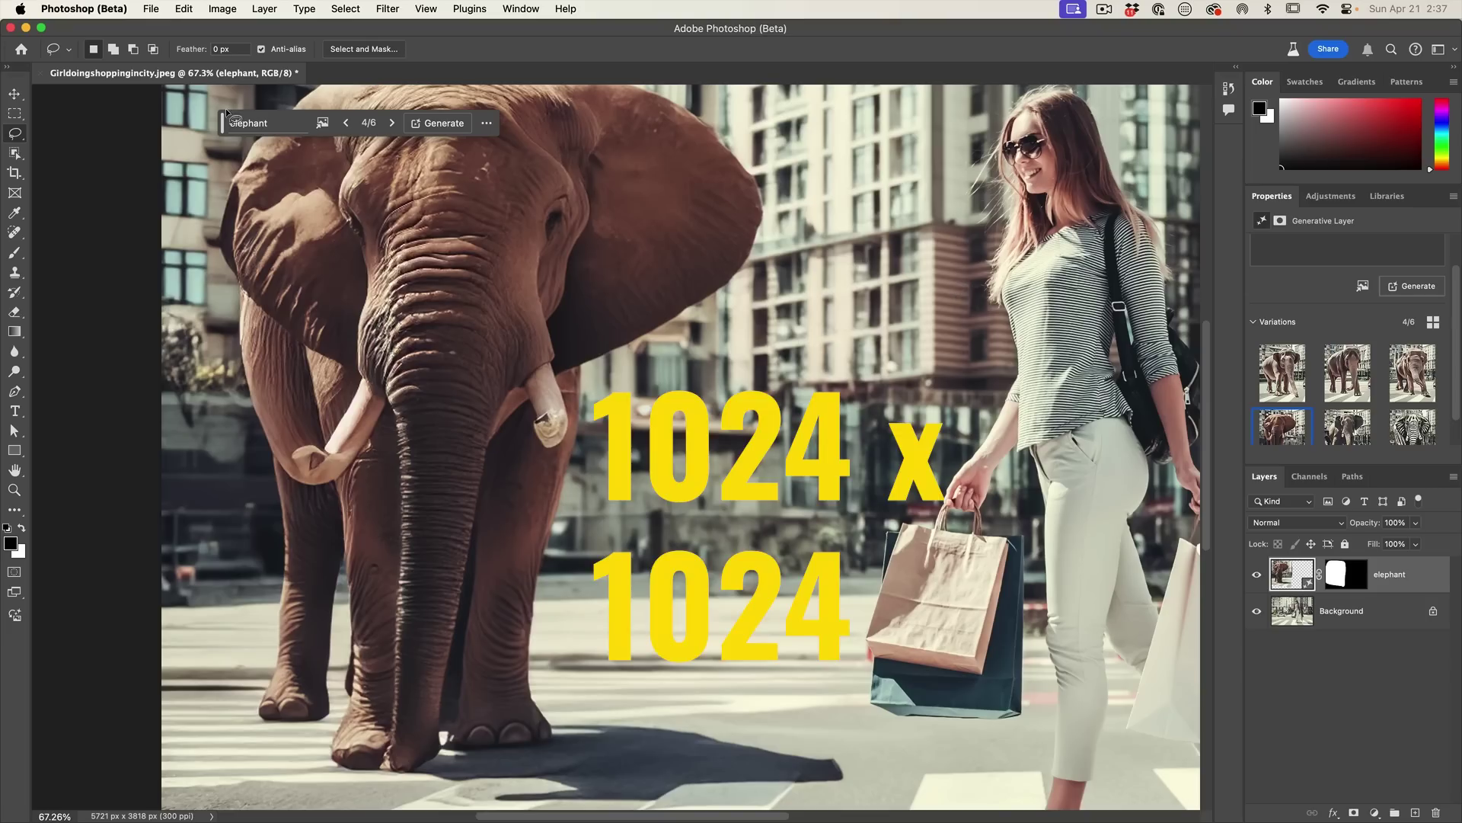
pyautogui.moveTo(222, 123); pyautogui.dragTo(436, 58)
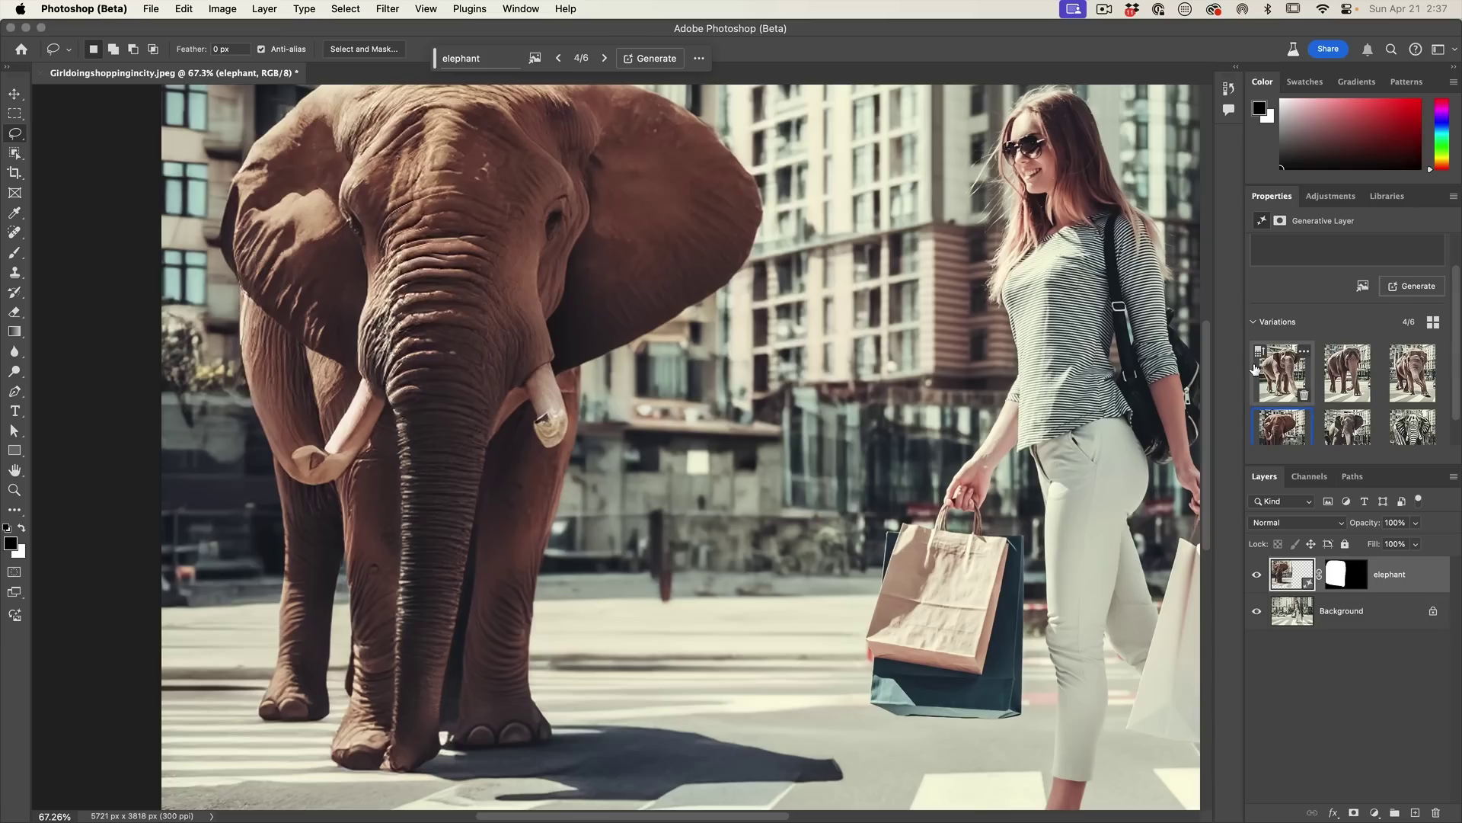
# - Generate more variations similar to variation 4, the tusked brown elephant
pyautogui.scroll(-1, 1255, 369)
pyautogui.scroll(-2, 1255, 370)
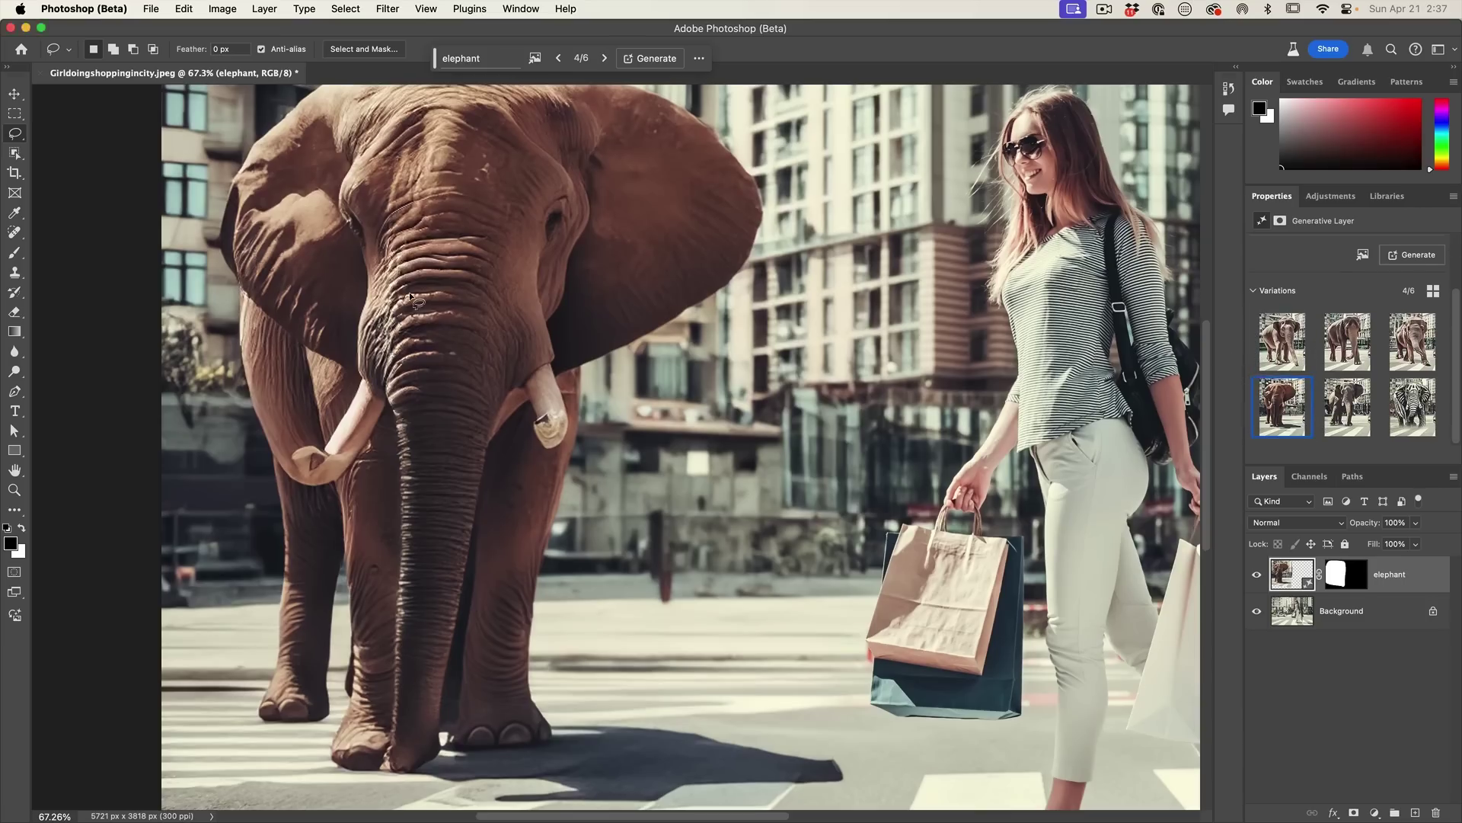
pyautogui.scroll(3, 409, 291)
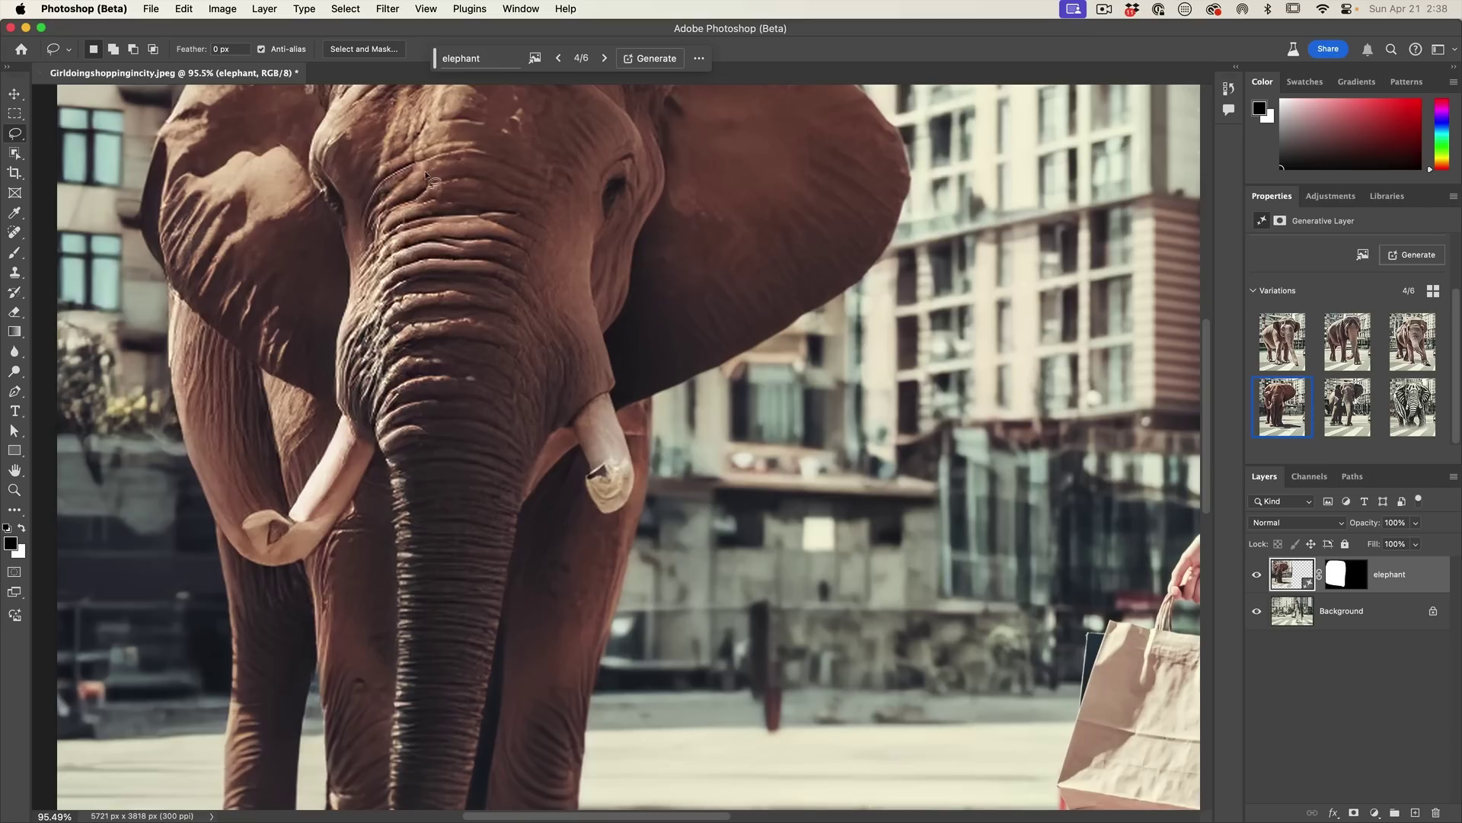
pyautogui.moveTo(1262, 389)
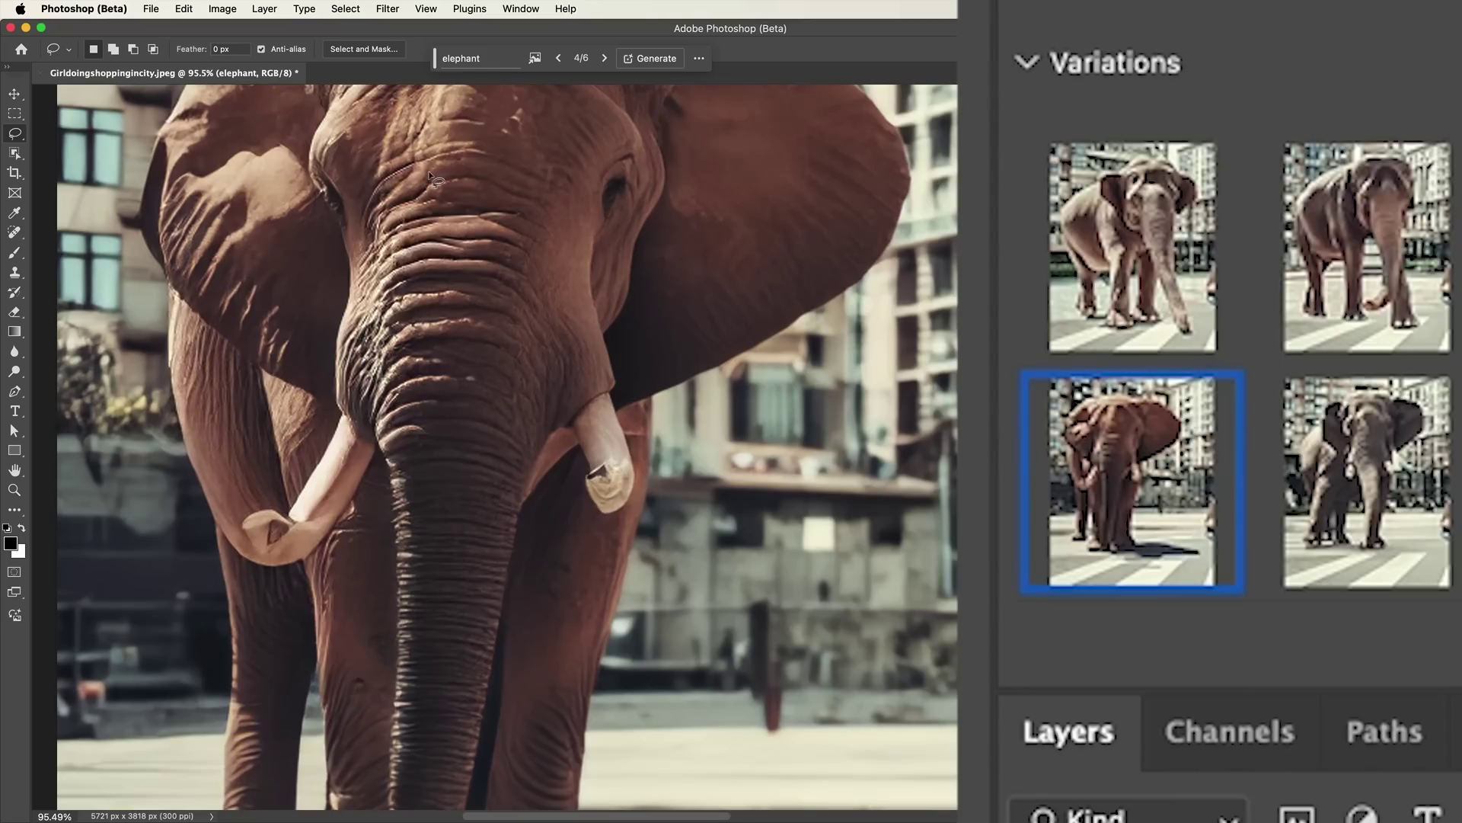
pyautogui.click(1046, 403)
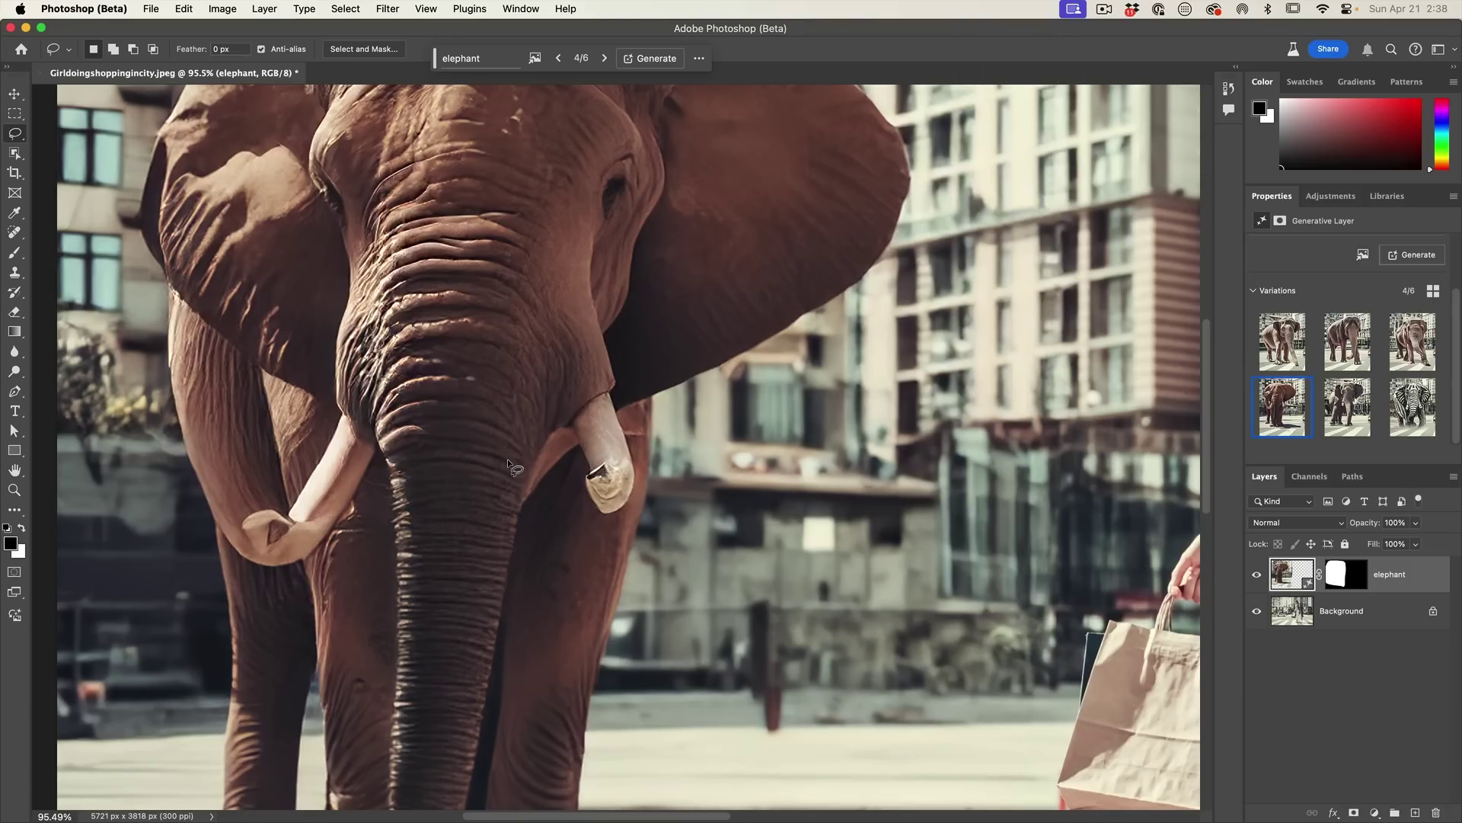
pyautogui.scroll(-3, 507, 458)
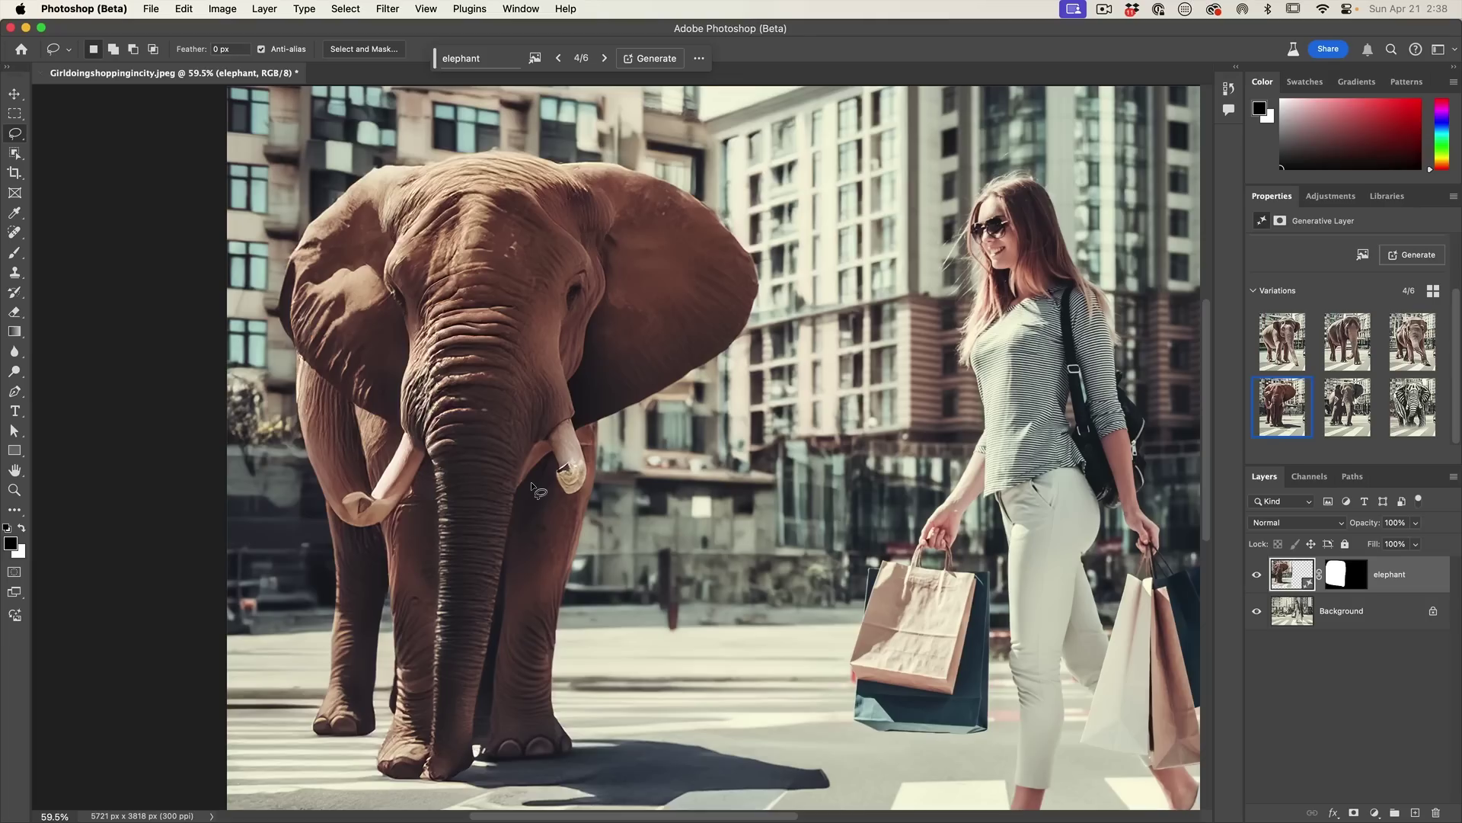
pyautogui.scroll(-3, 531, 482)
# - Lasso a closed area on the crosswalk to the right of the woman
pyautogui.moveTo(1101, 690)
pyautogui.mouseDown()
pyautogui.moveTo(953, 679)
pyautogui.moveTo(942, 656)
pyautogui.moveTo(902, 474)
pyautogui.moveTo(896, 166)
pyautogui.mouseUp()
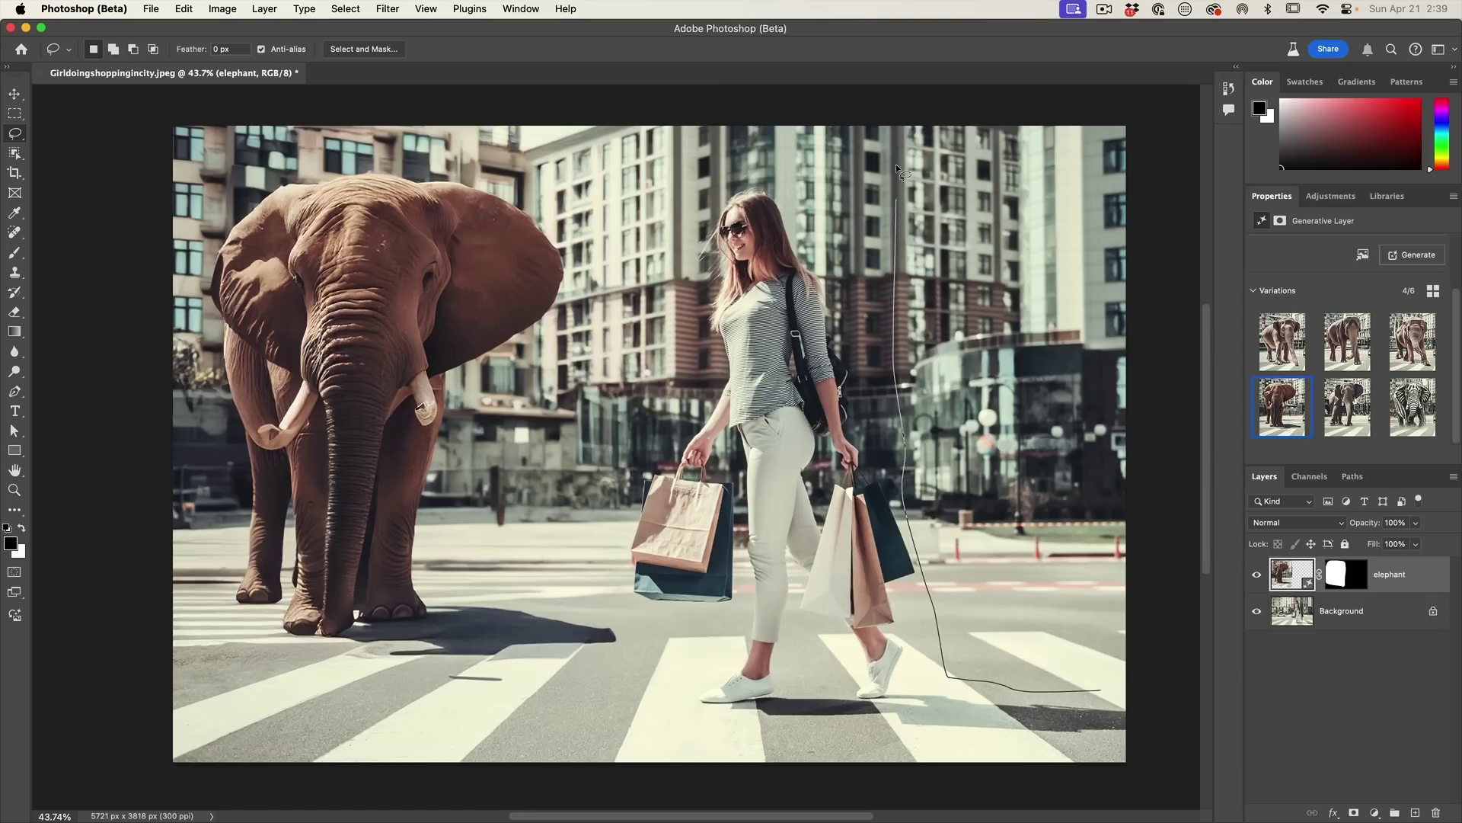
pyautogui.moveTo(1090, 180); pyautogui.dragTo(1096, 183)
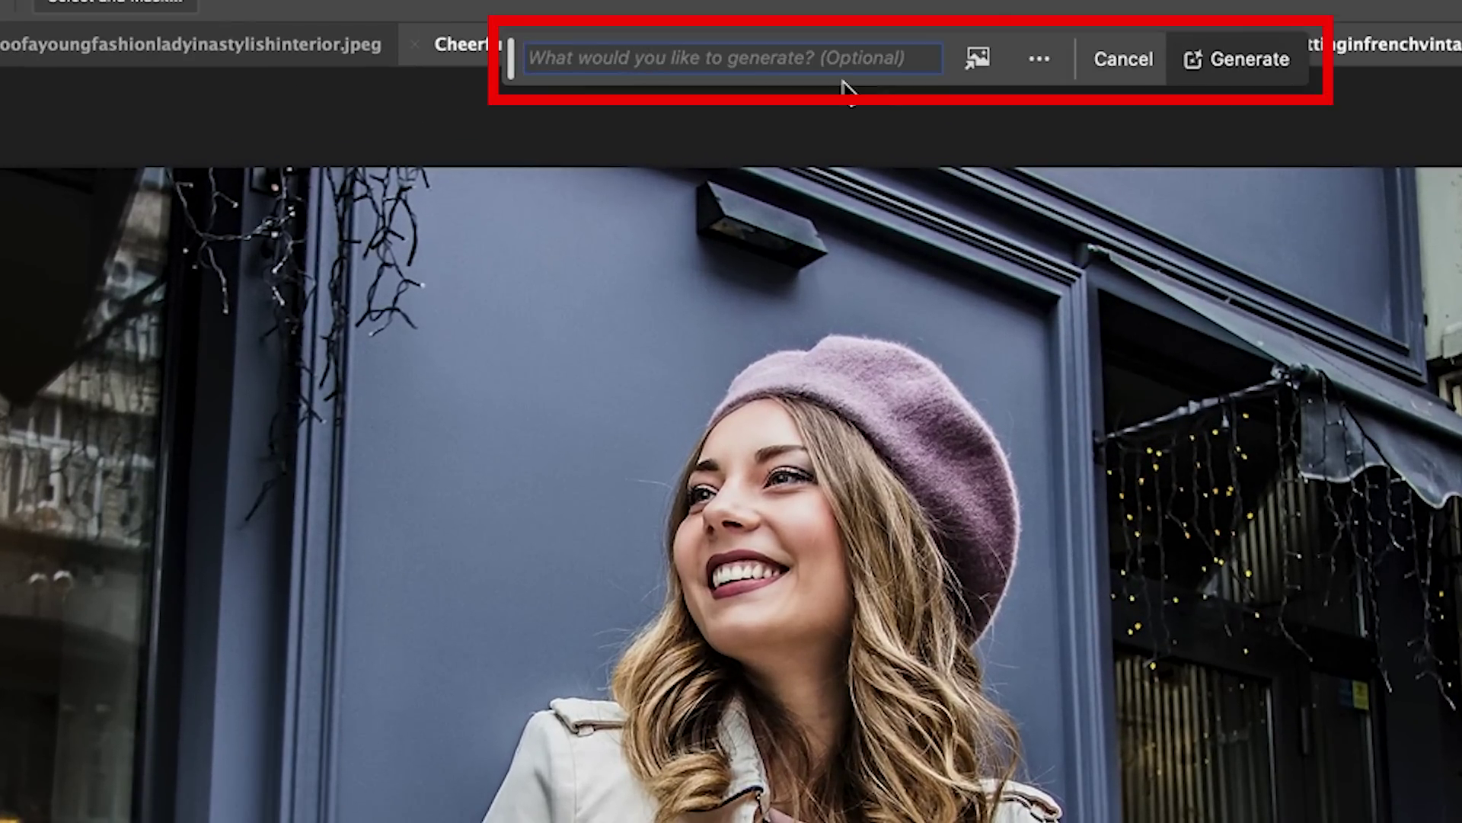
# - Generate 'pancakes' in the table selection, compare stack variations, and settle on variation 1
pyautogui.write('pancakes')
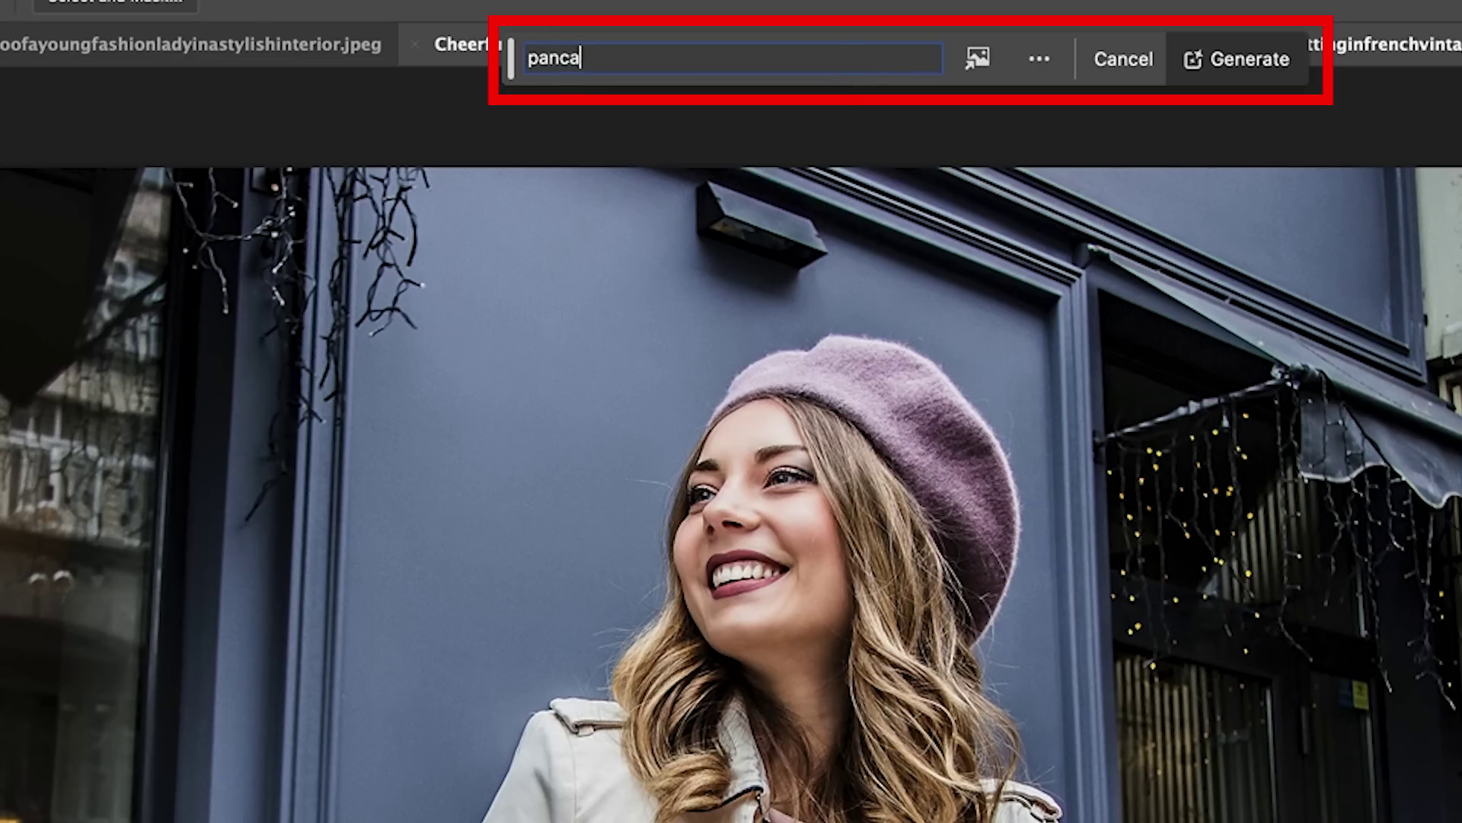
pyautogui.click(1279, 64)
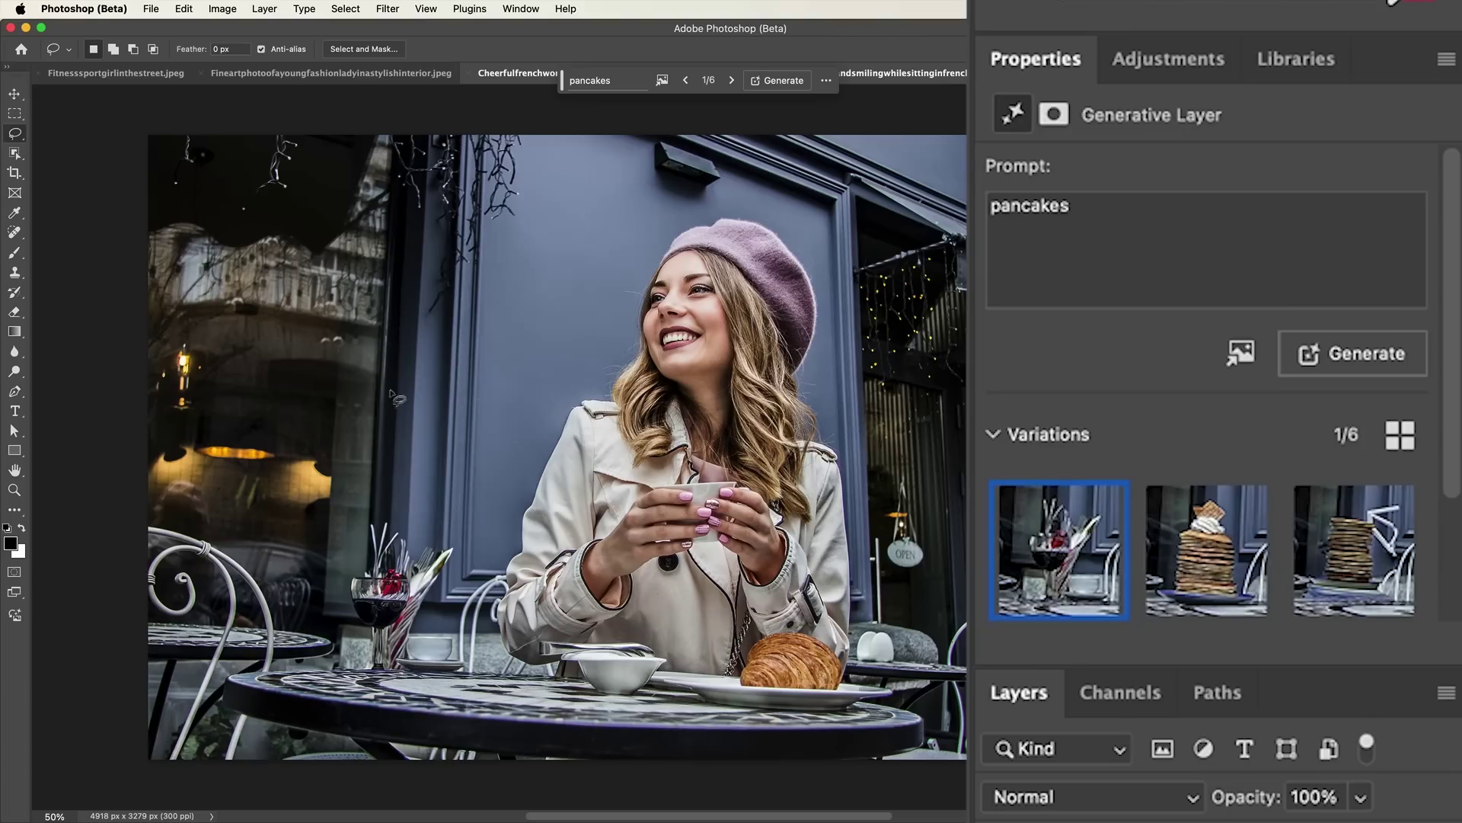
pyautogui.click(1207, 548)
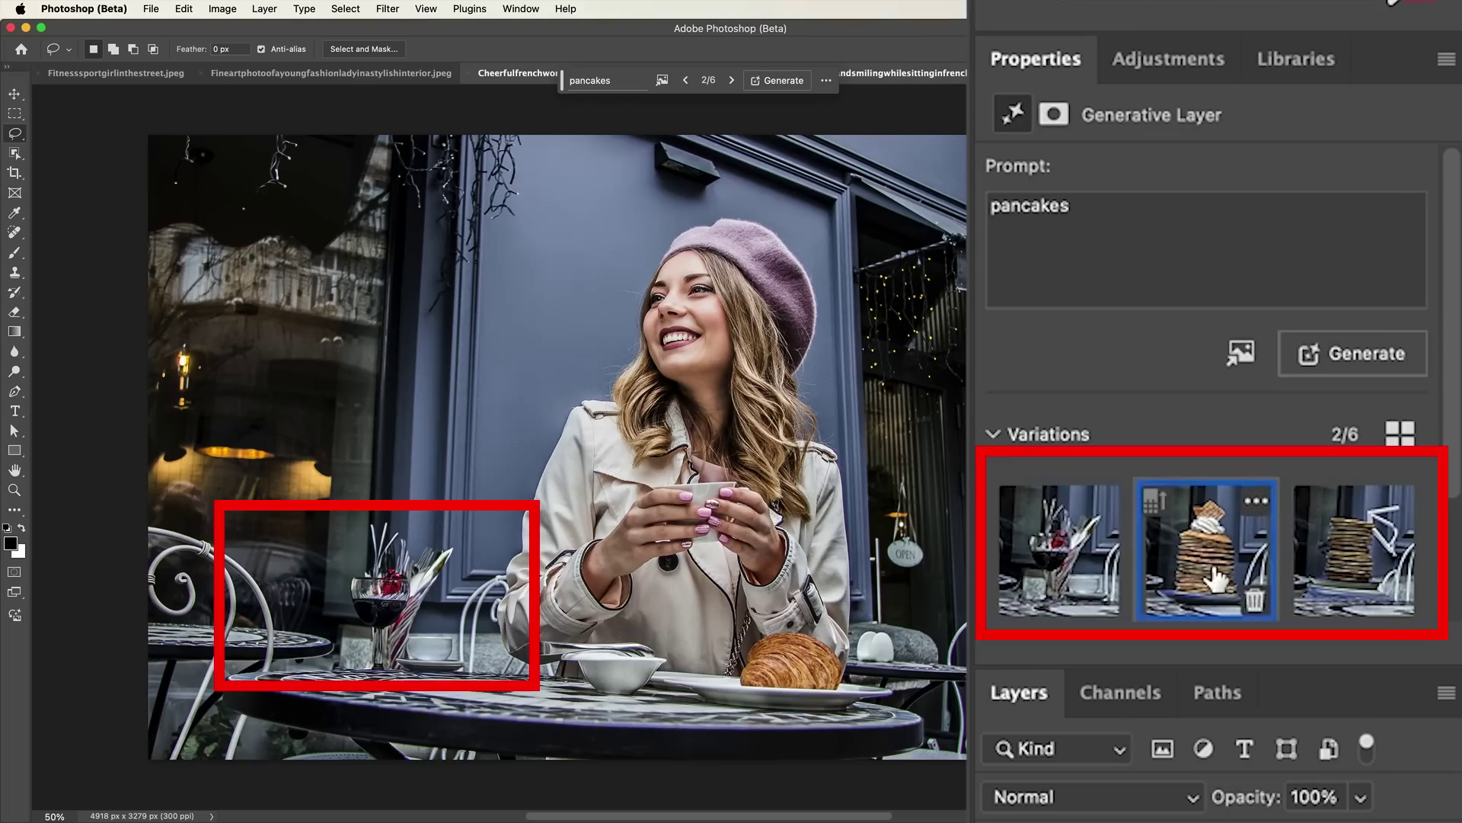
pyautogui.click(1345, 564)
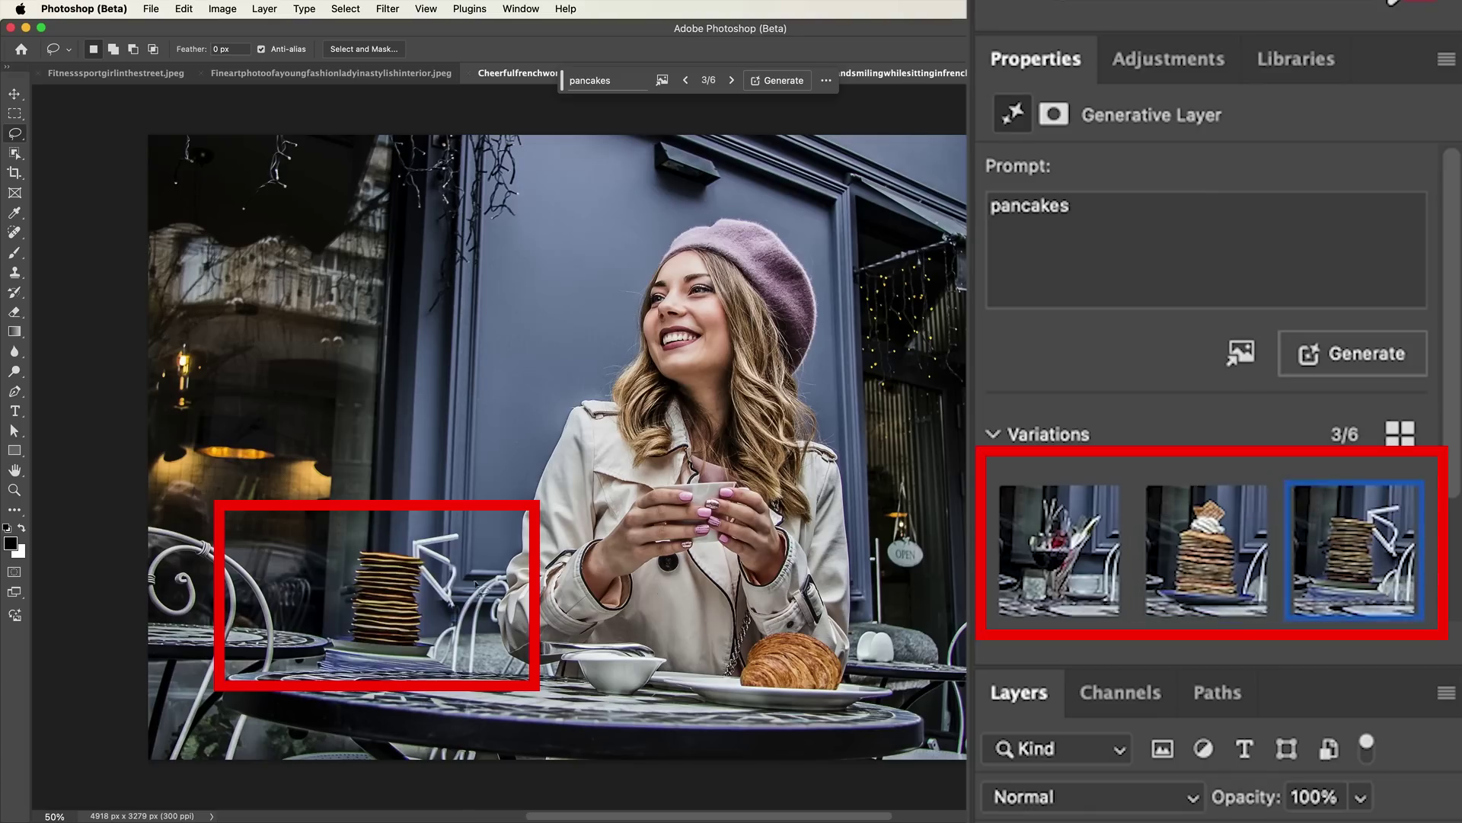
pyautogui.click(1189, 537)
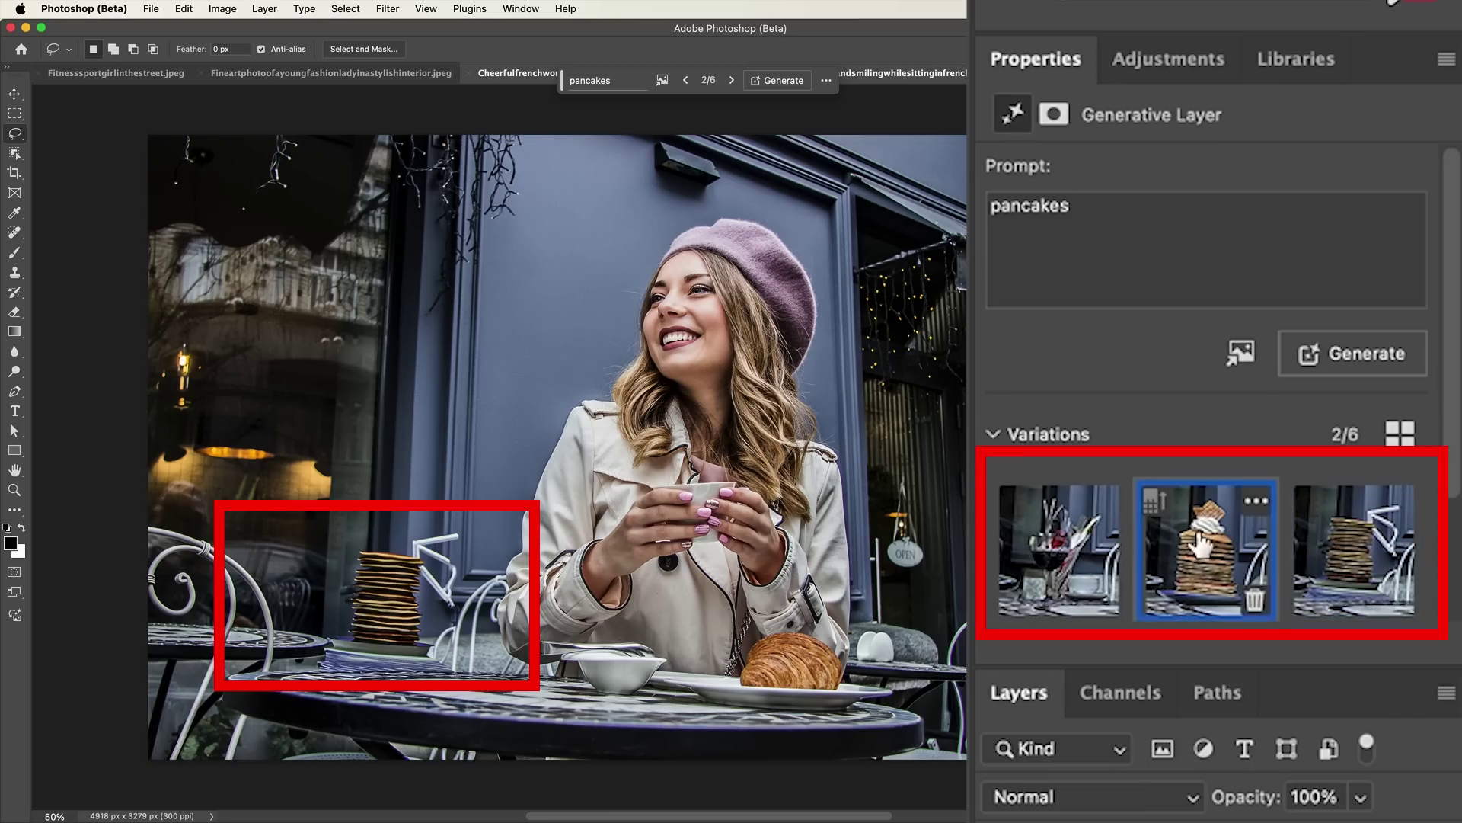
pyautogui.click(1088, 562)
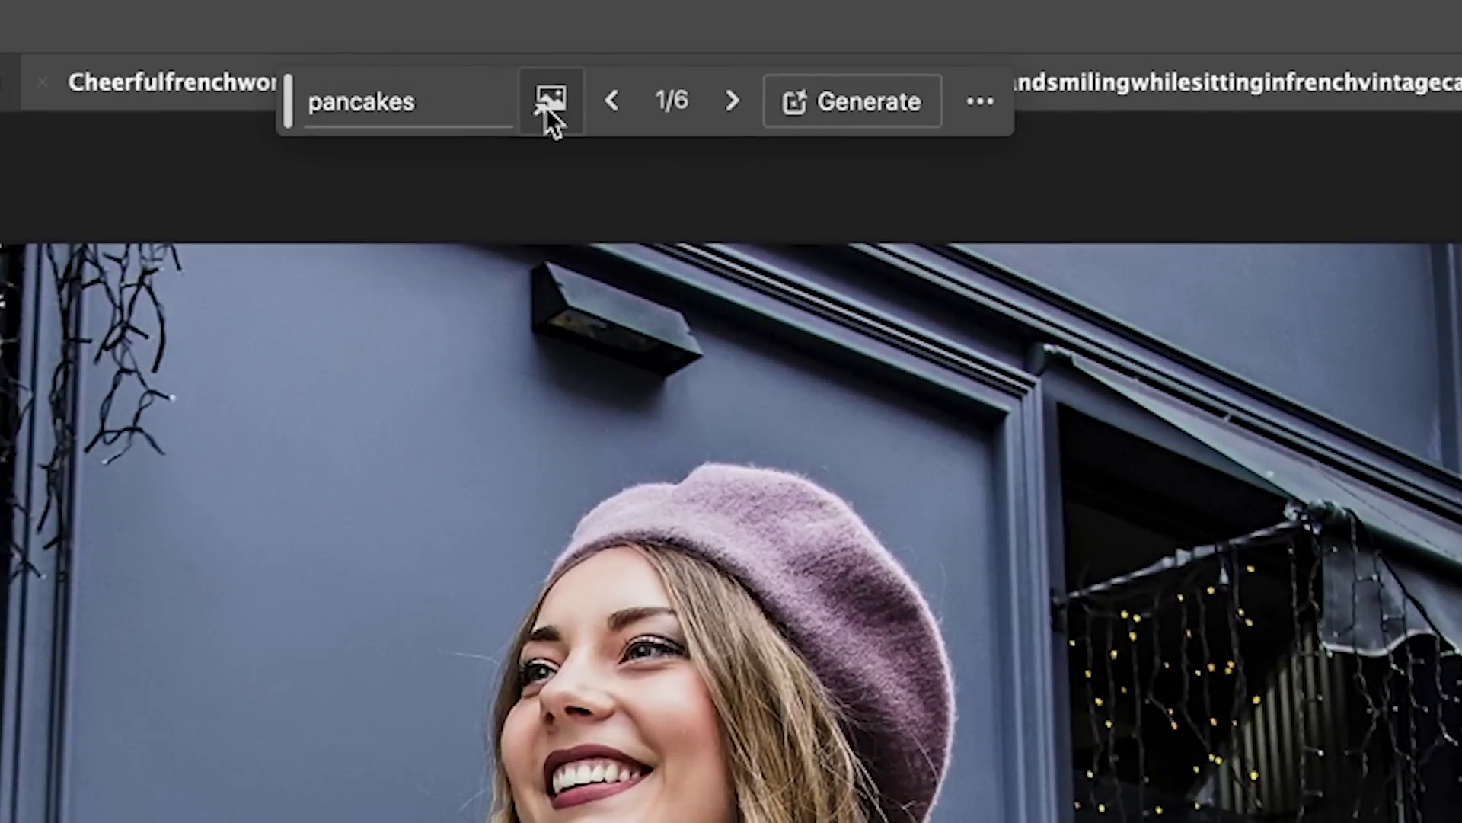
# - Preview and load pancakes.jpg as the reference image for the pancakes layer
pyautogui.click(595, 92)
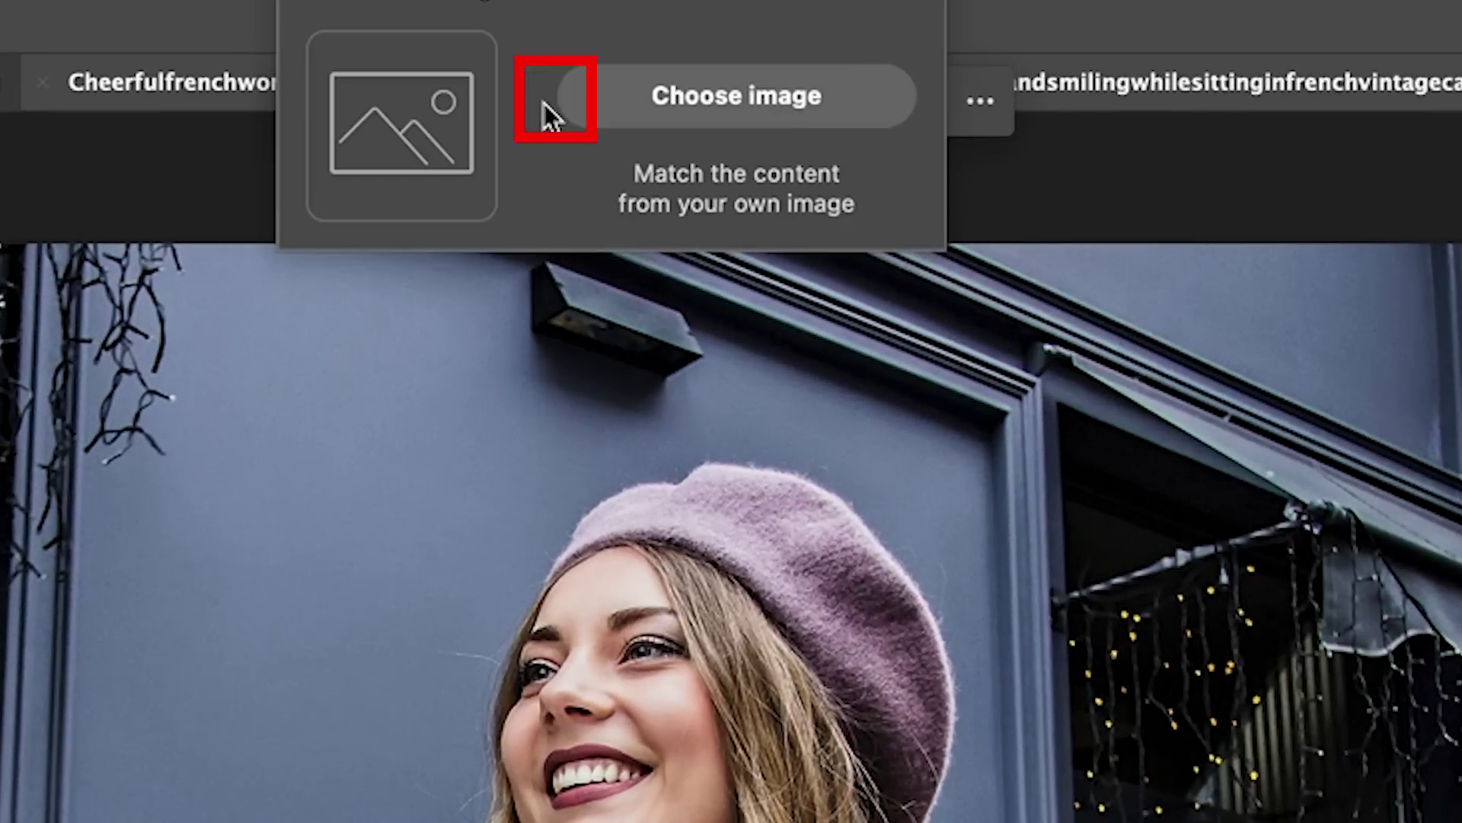
pyautogui.click(648, 92)
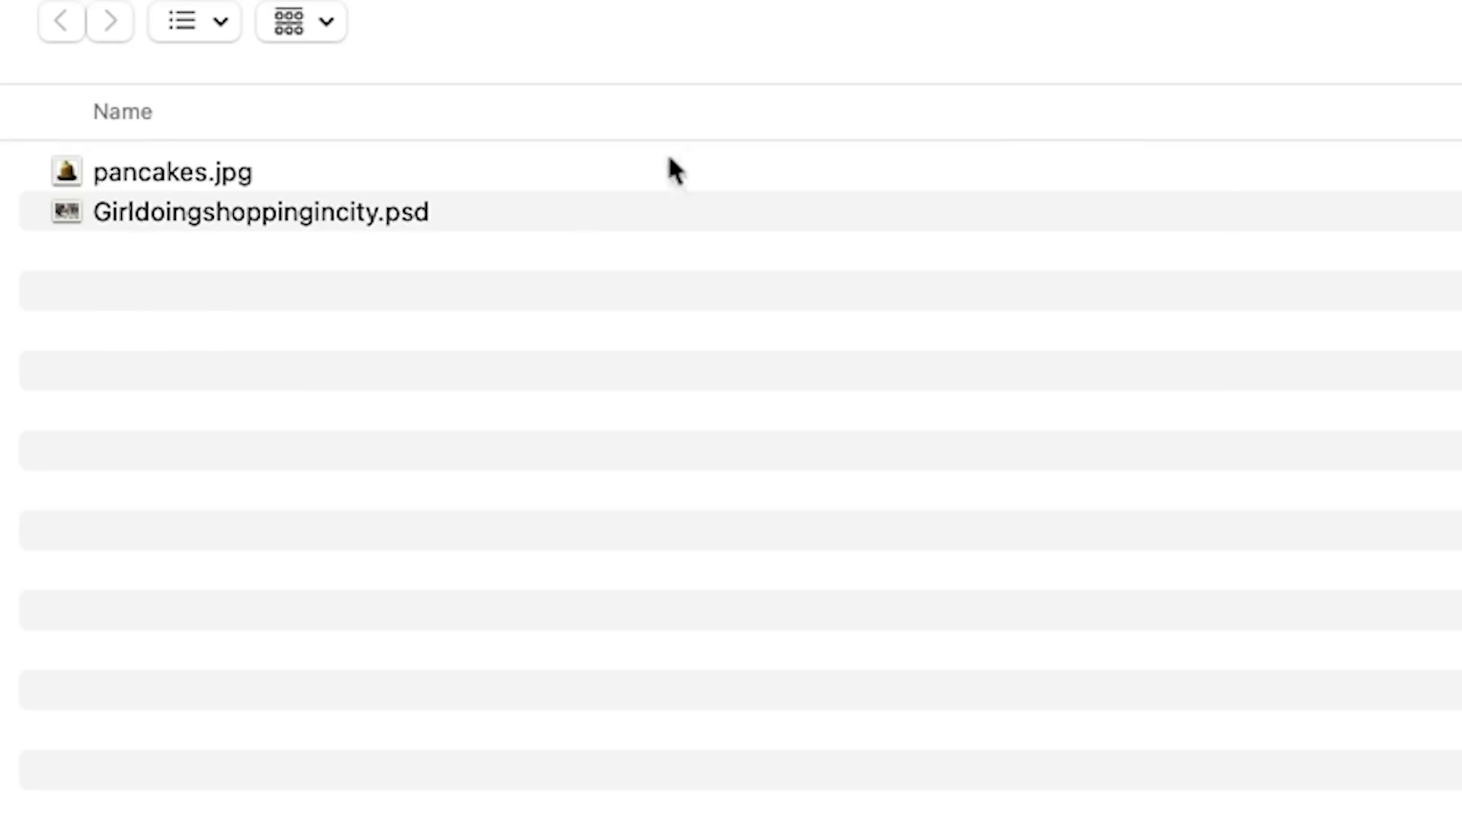
pyautogui.click(323, 181)
pyautogui.press('space')
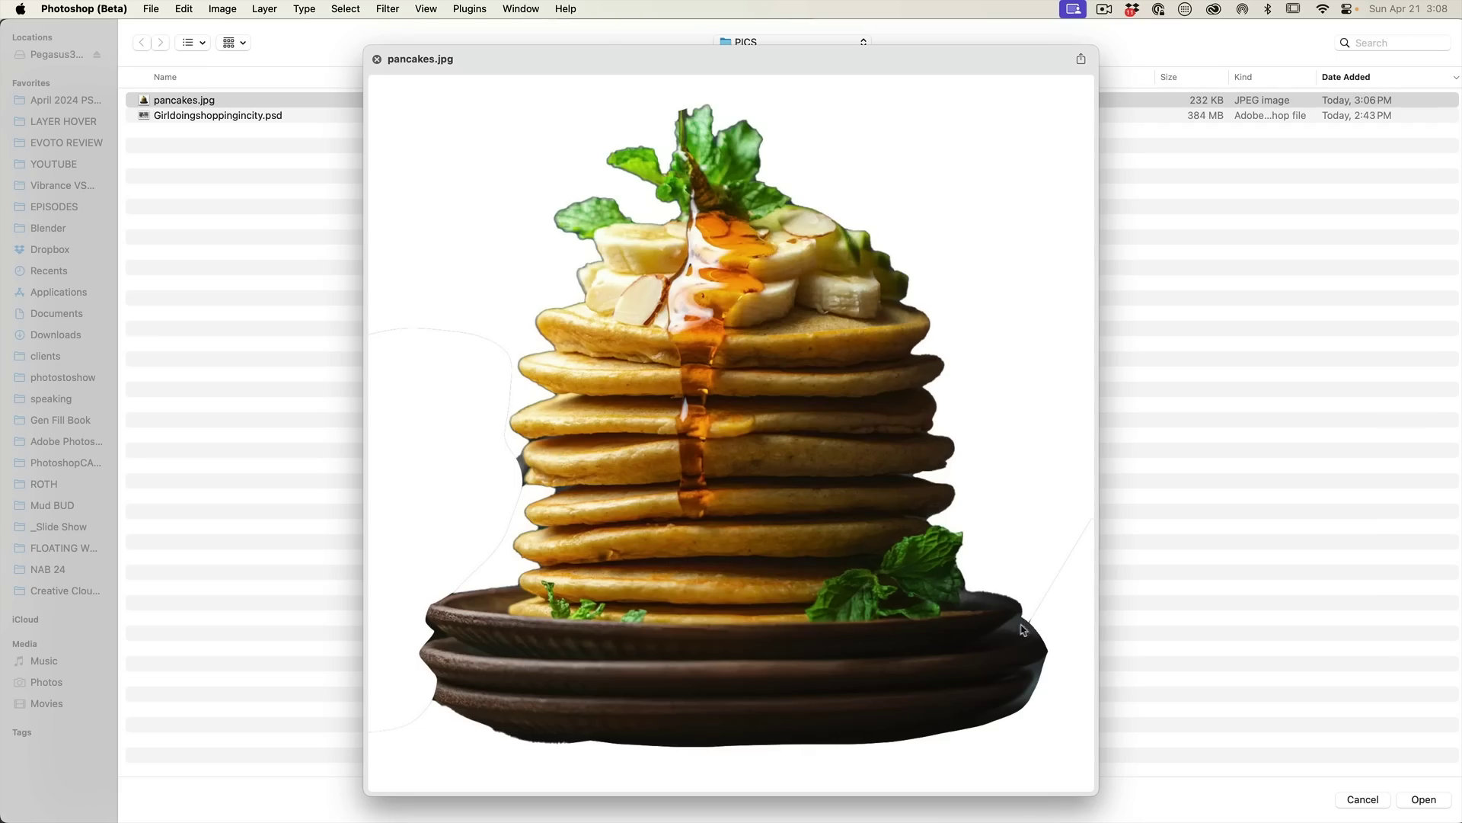
pyautogui.press('space')
pyautogui.click(1427, 804)
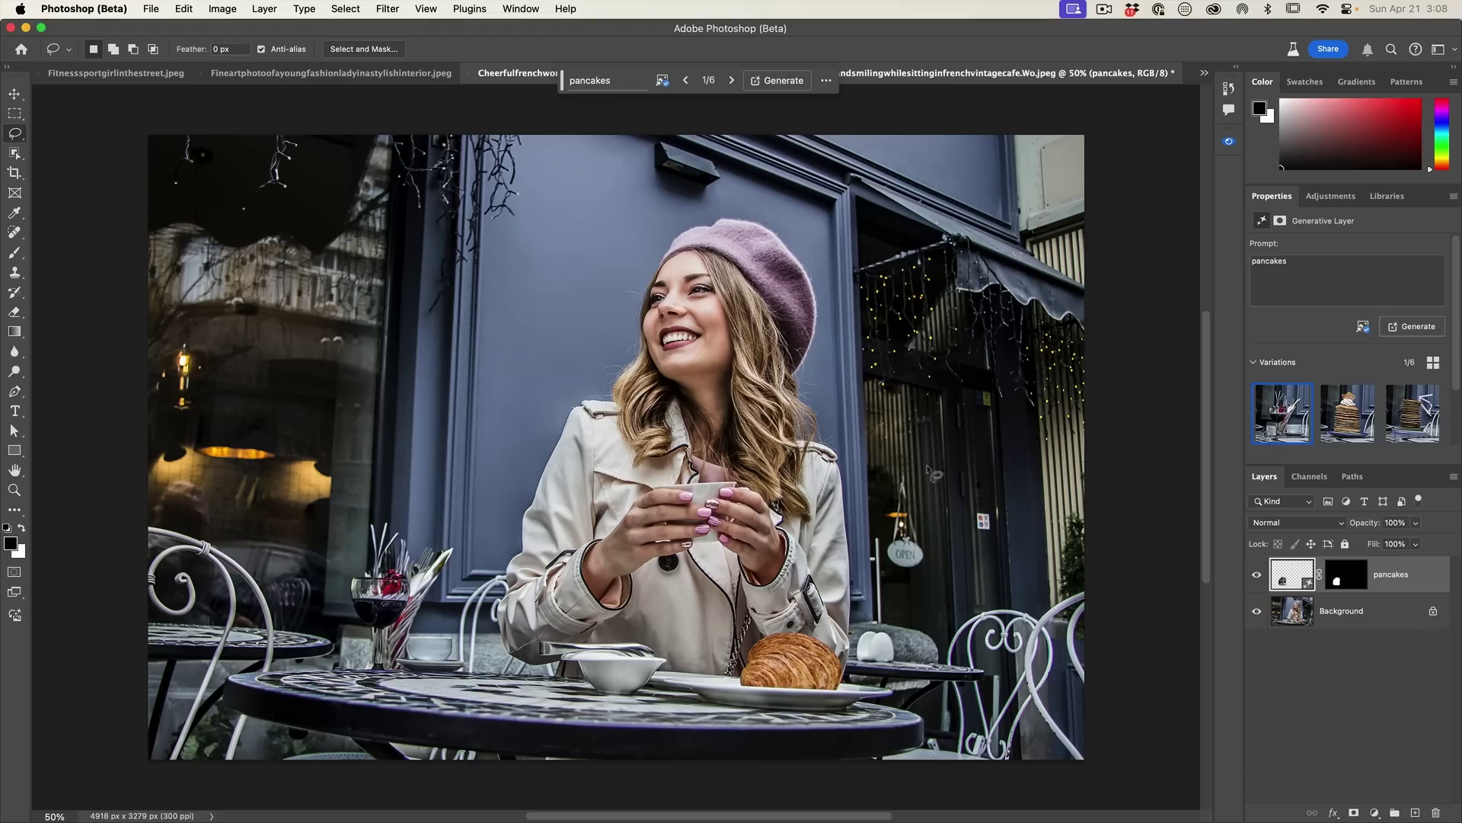
# - Regenerate the pancakes from the reference and choose variation 2 of 12
pyautogui.click(784, 82)
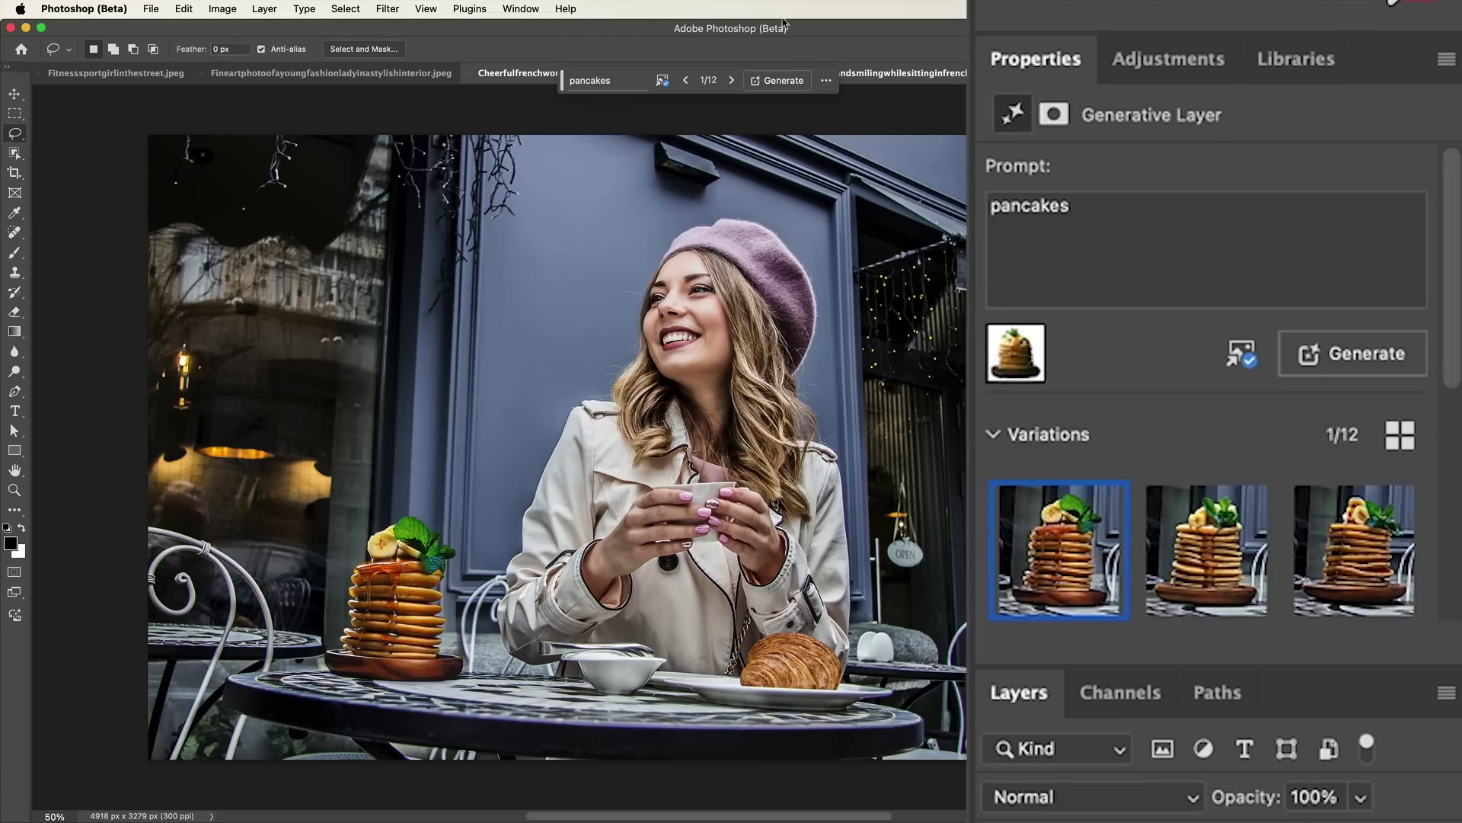
pyautogui.click(1198, 567)
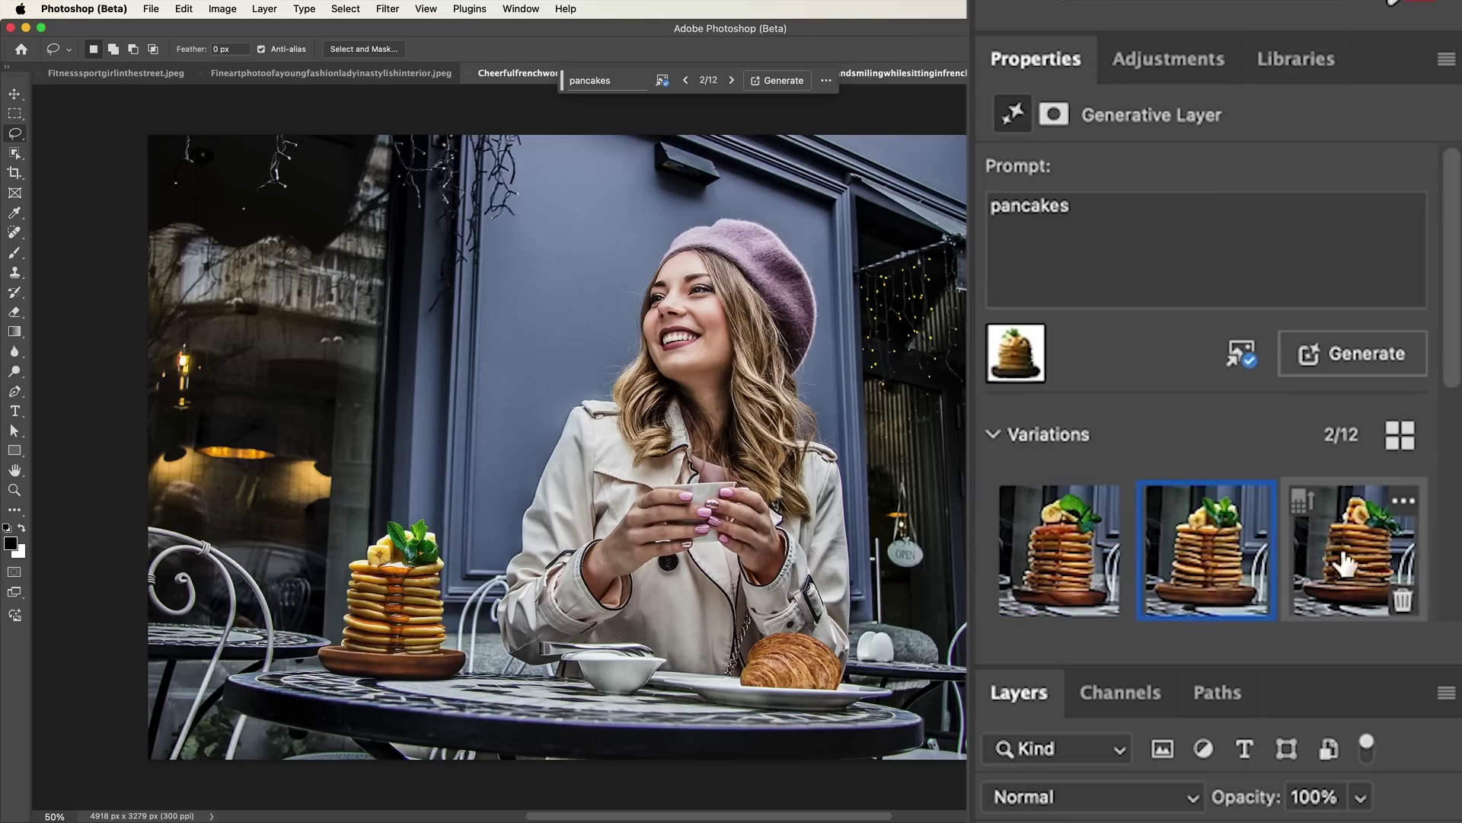
pyautogui.click(1382, 560)
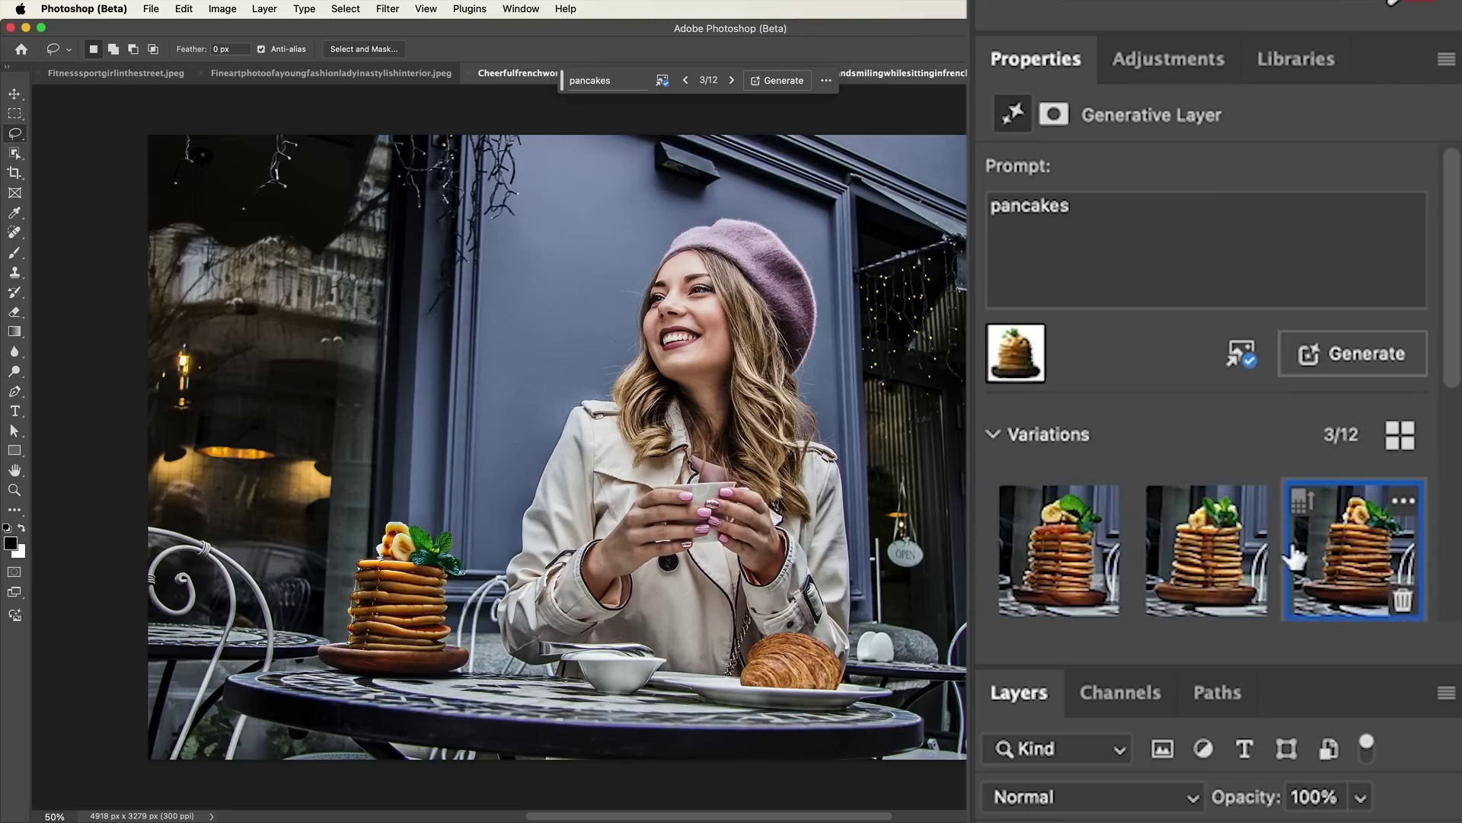
pyautogui.click(1207, 560)
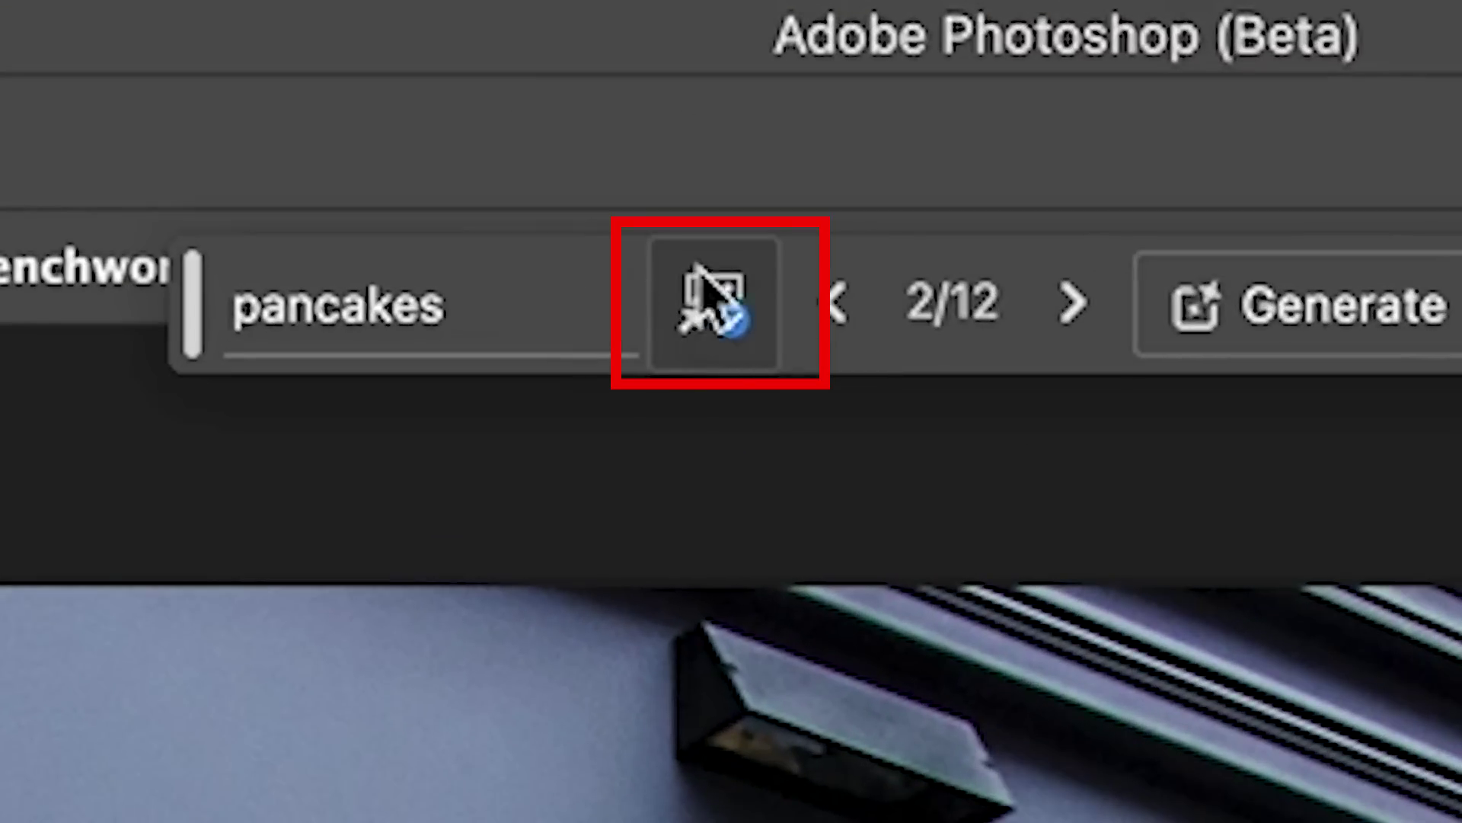
pyautogui.click(716, 301)
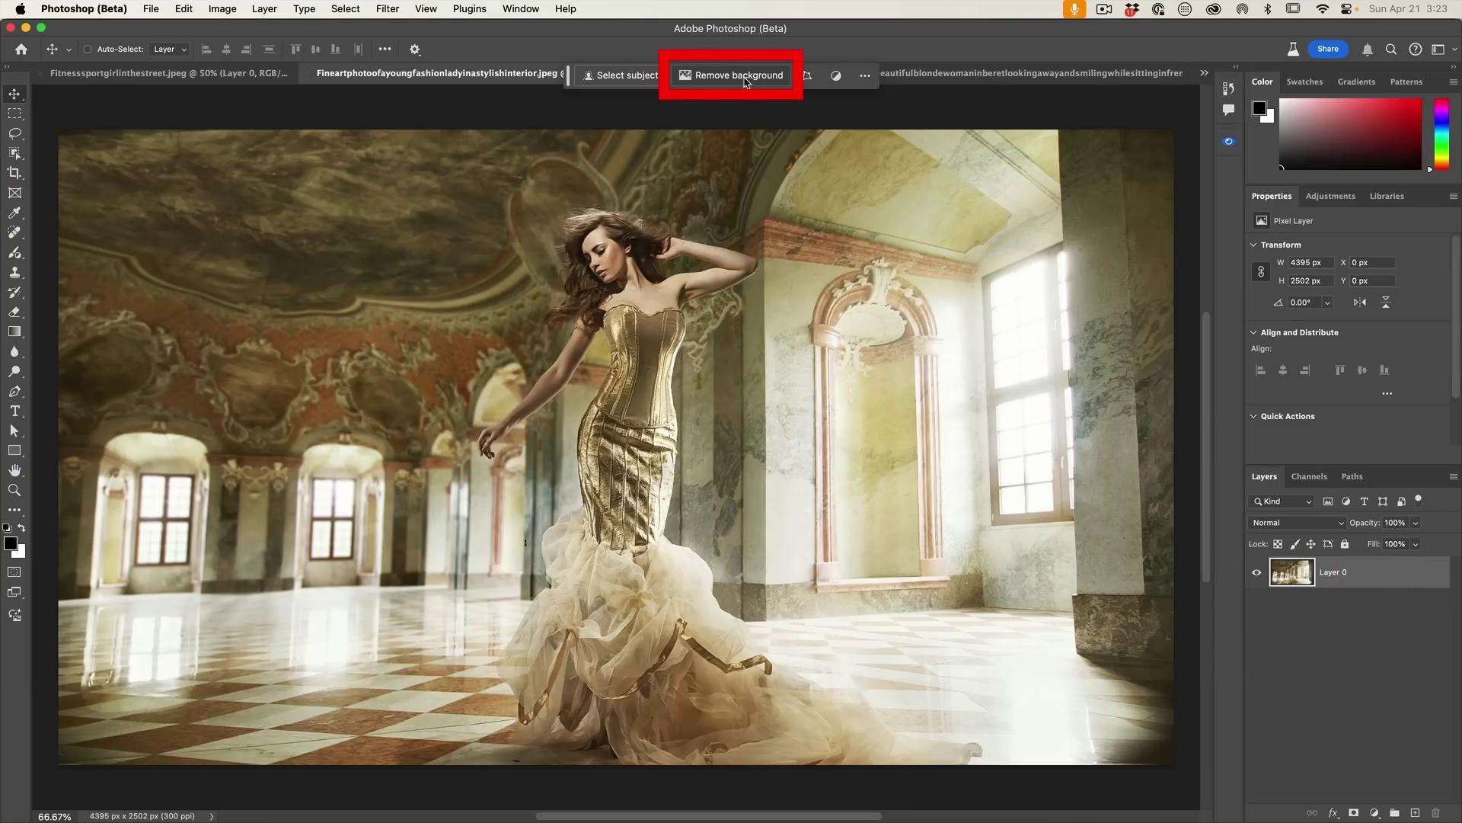
# - Remove the dancer's background and replace it with the third generated 'mountain top' variation
pyautogui.click(745, 78)
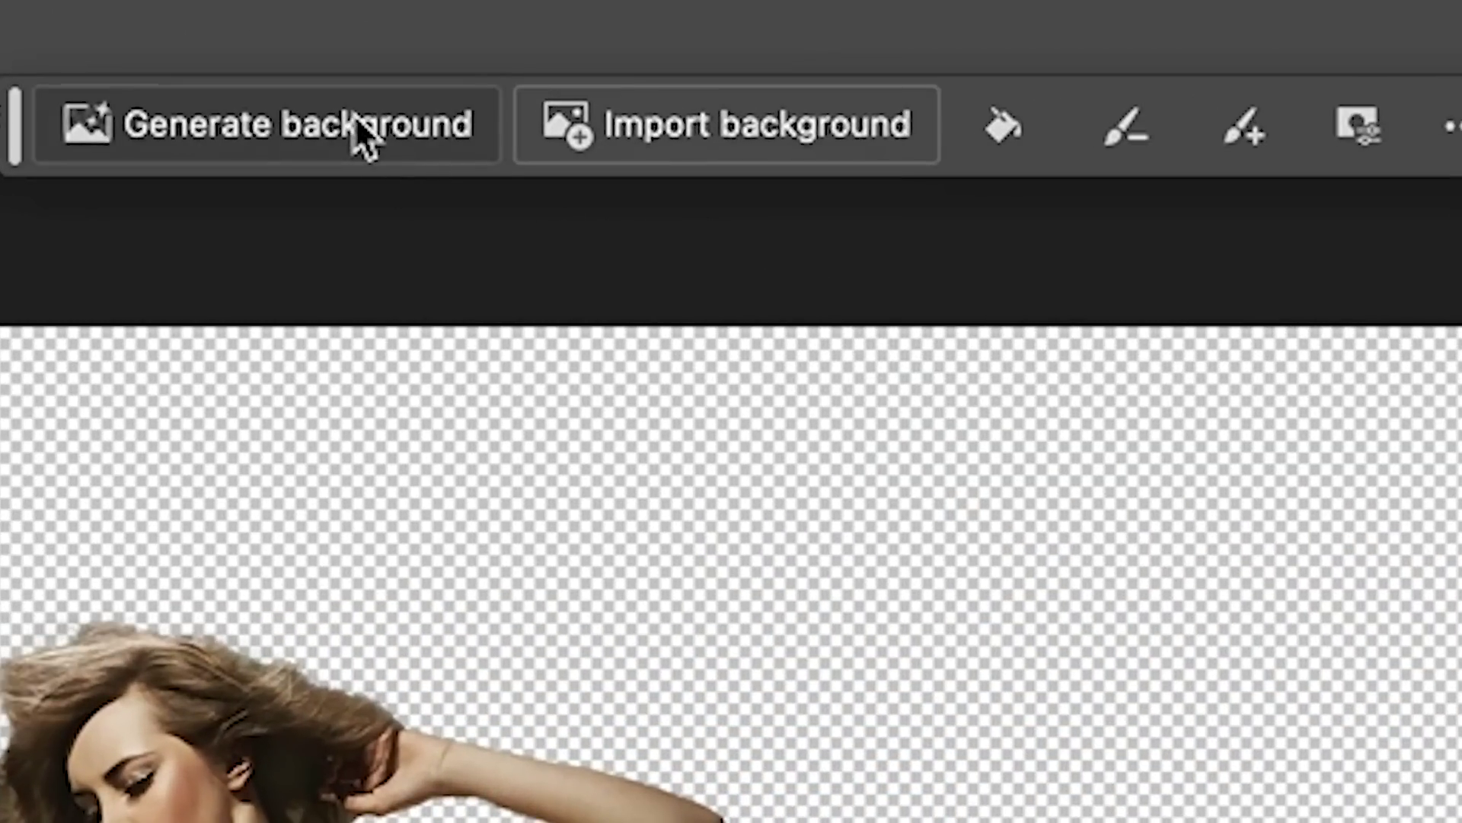
pyautogui.click(355, 116)
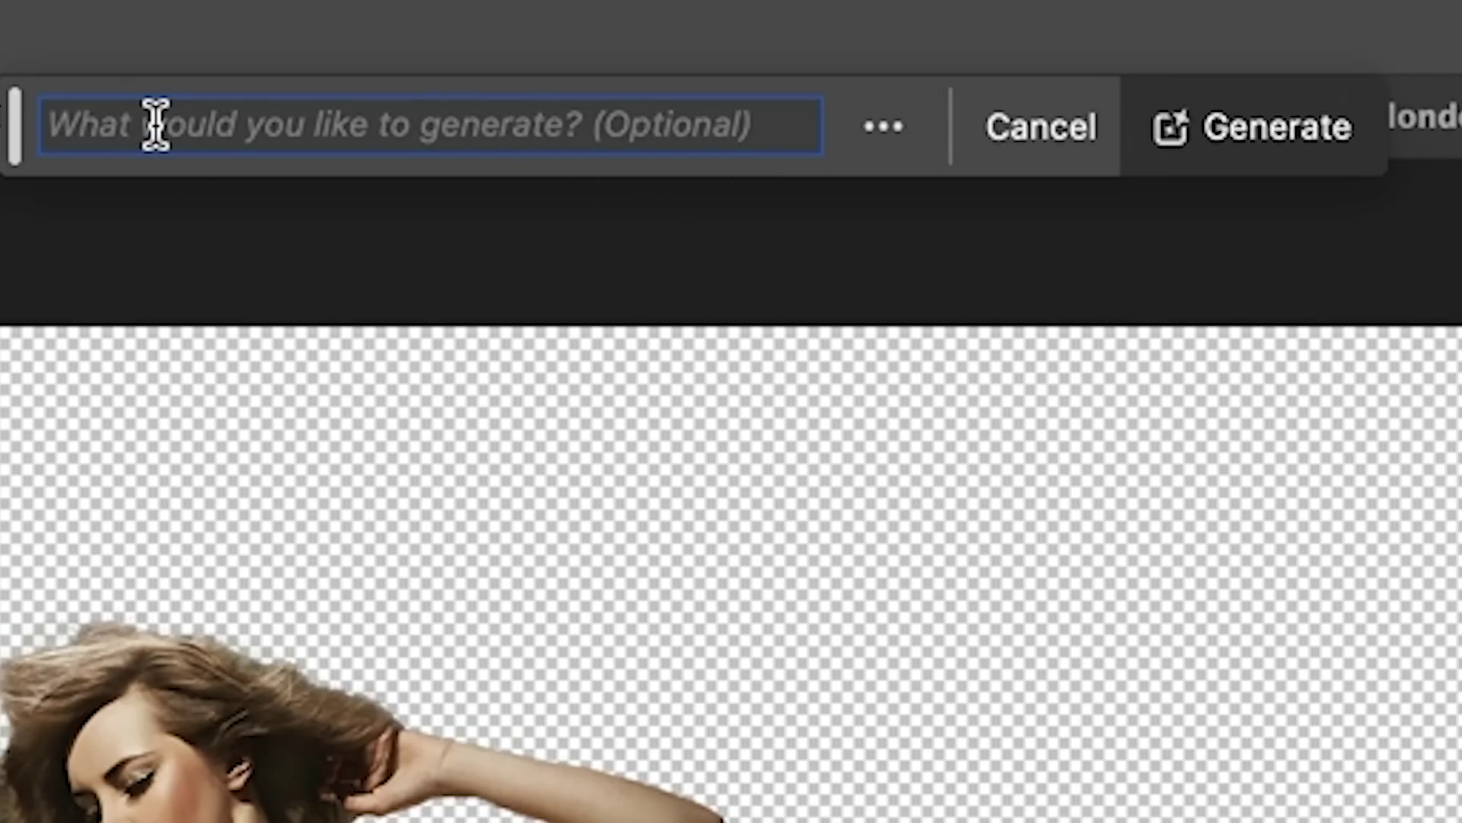
pyautogui.write('mountain top')
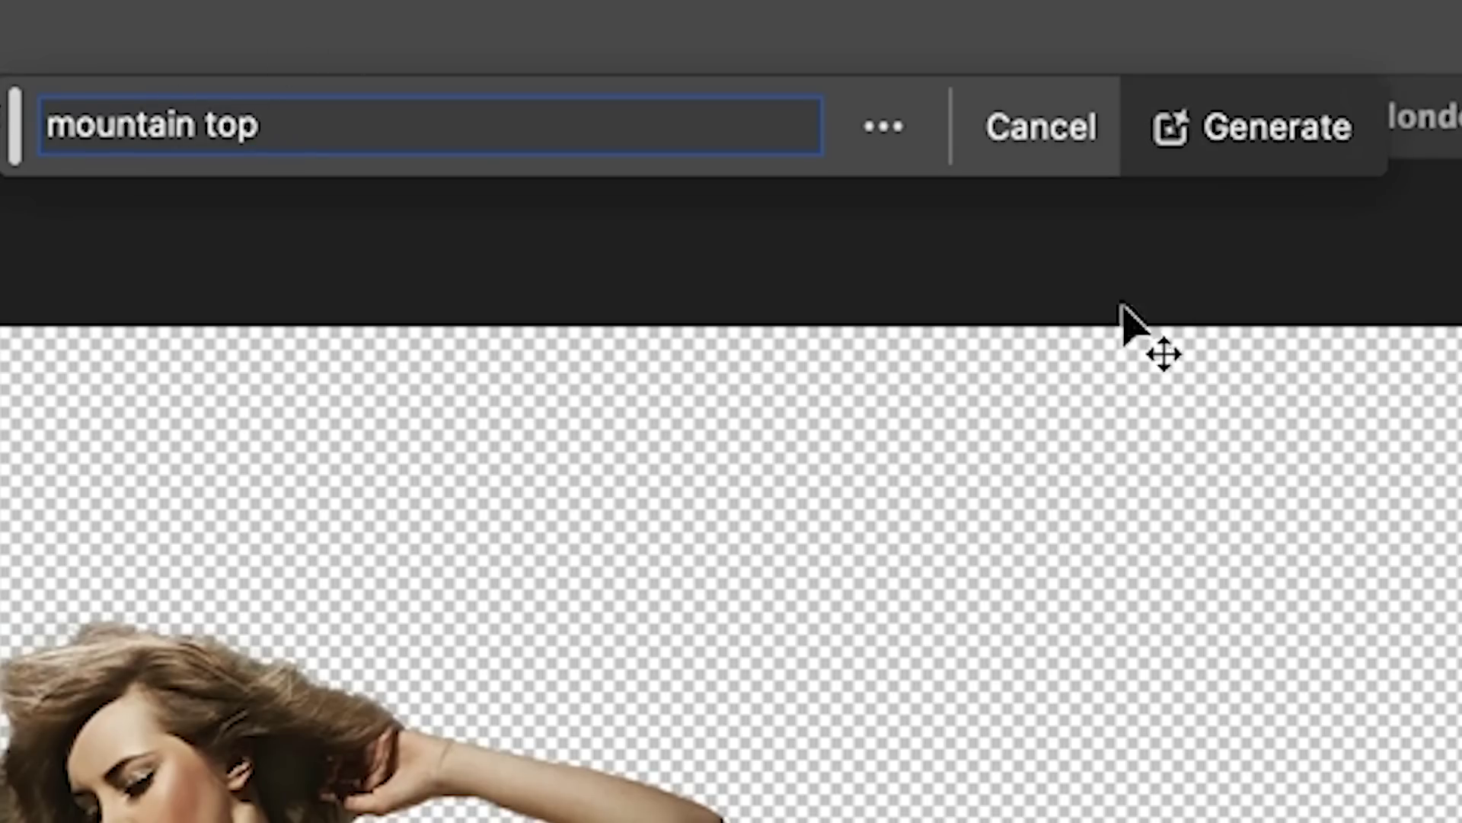
pyautogui.click(1213, 131)
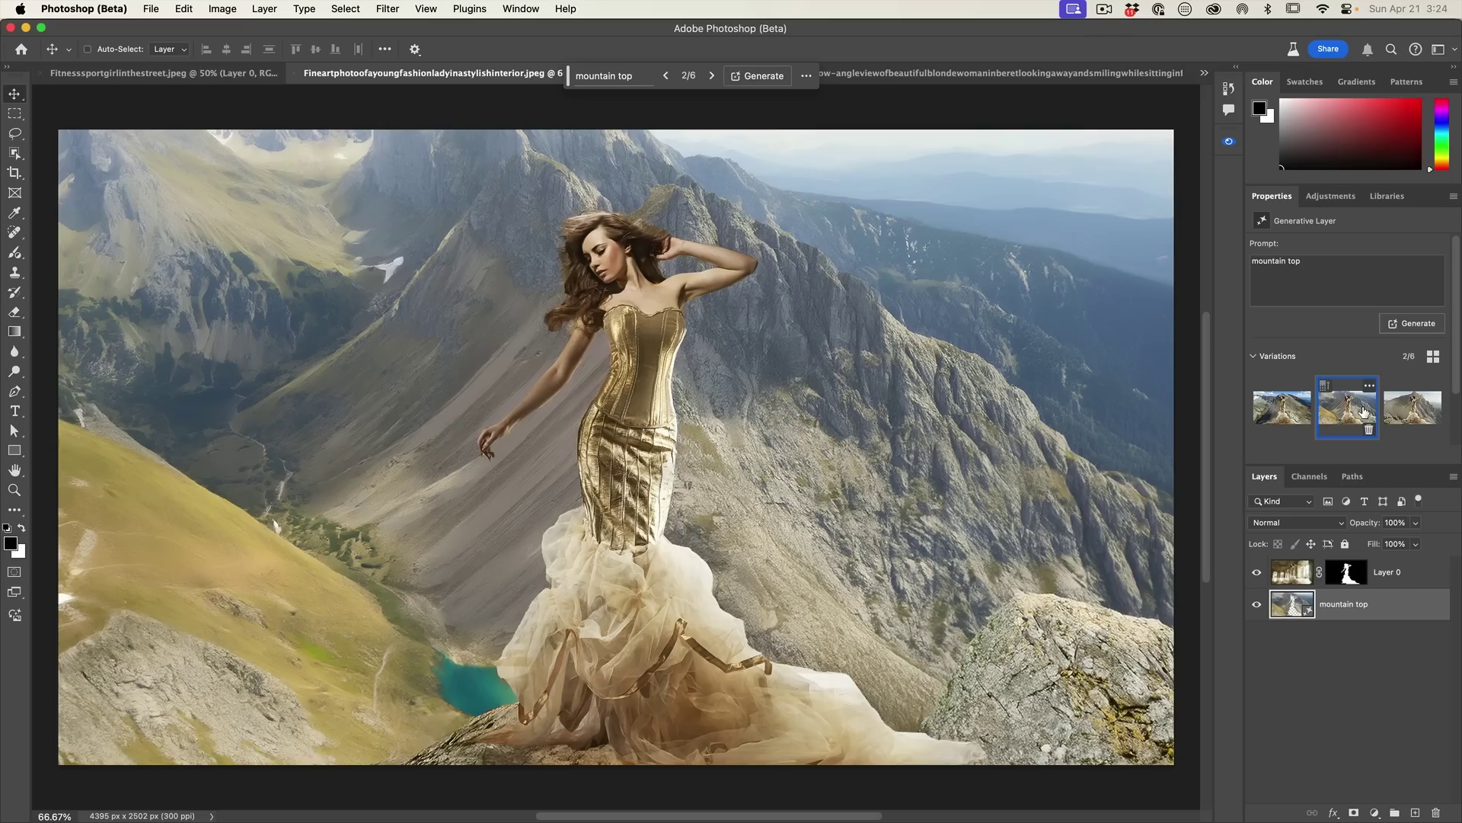
pyautogui.click(1409, 410)
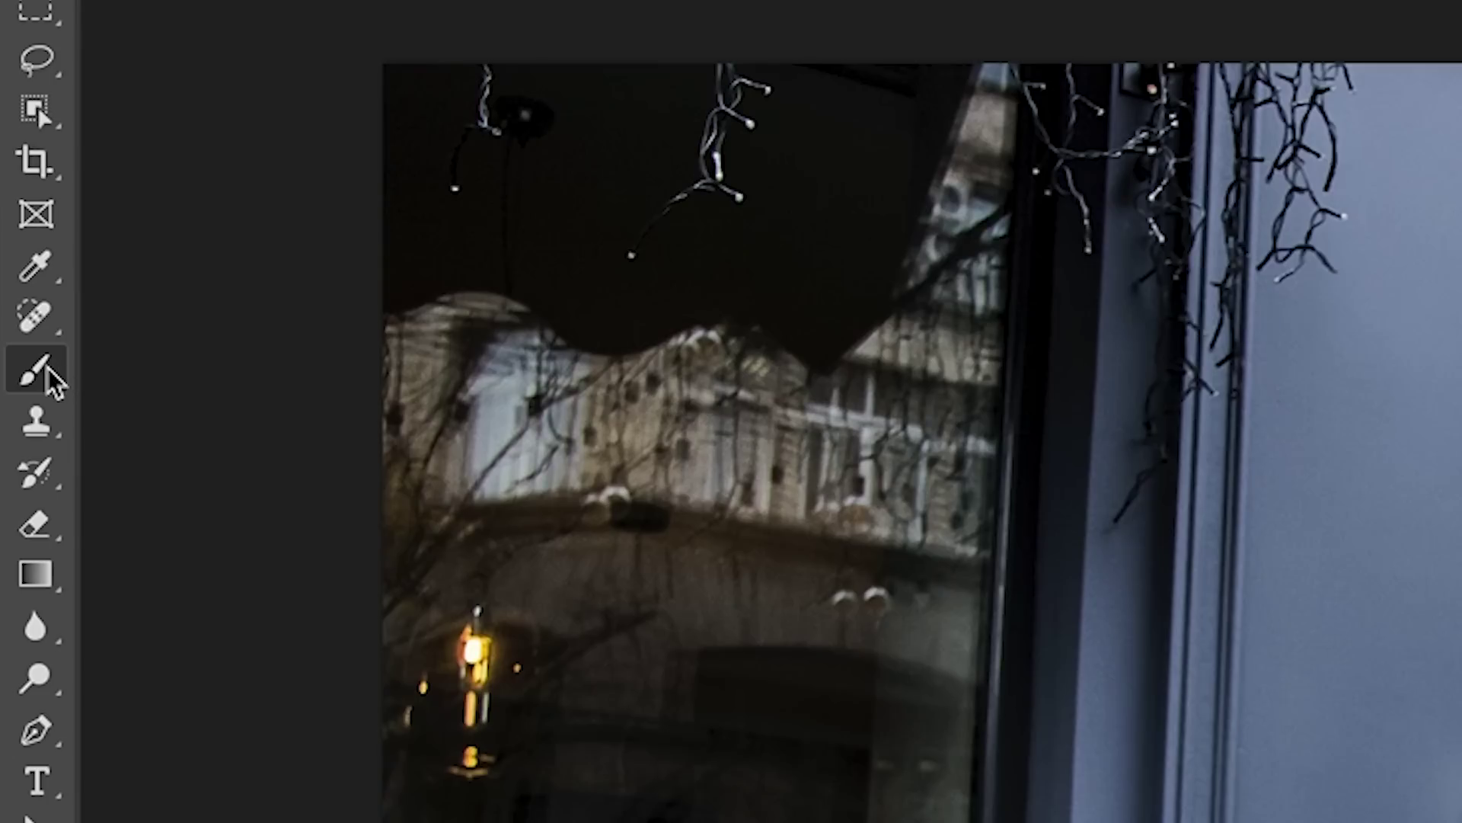
# - Select the Adjustment Brush with Curves as its adjustment and shrink the brush to 236 px
pyautogui.click(53, 377)
pyautogui.click(220, 399)
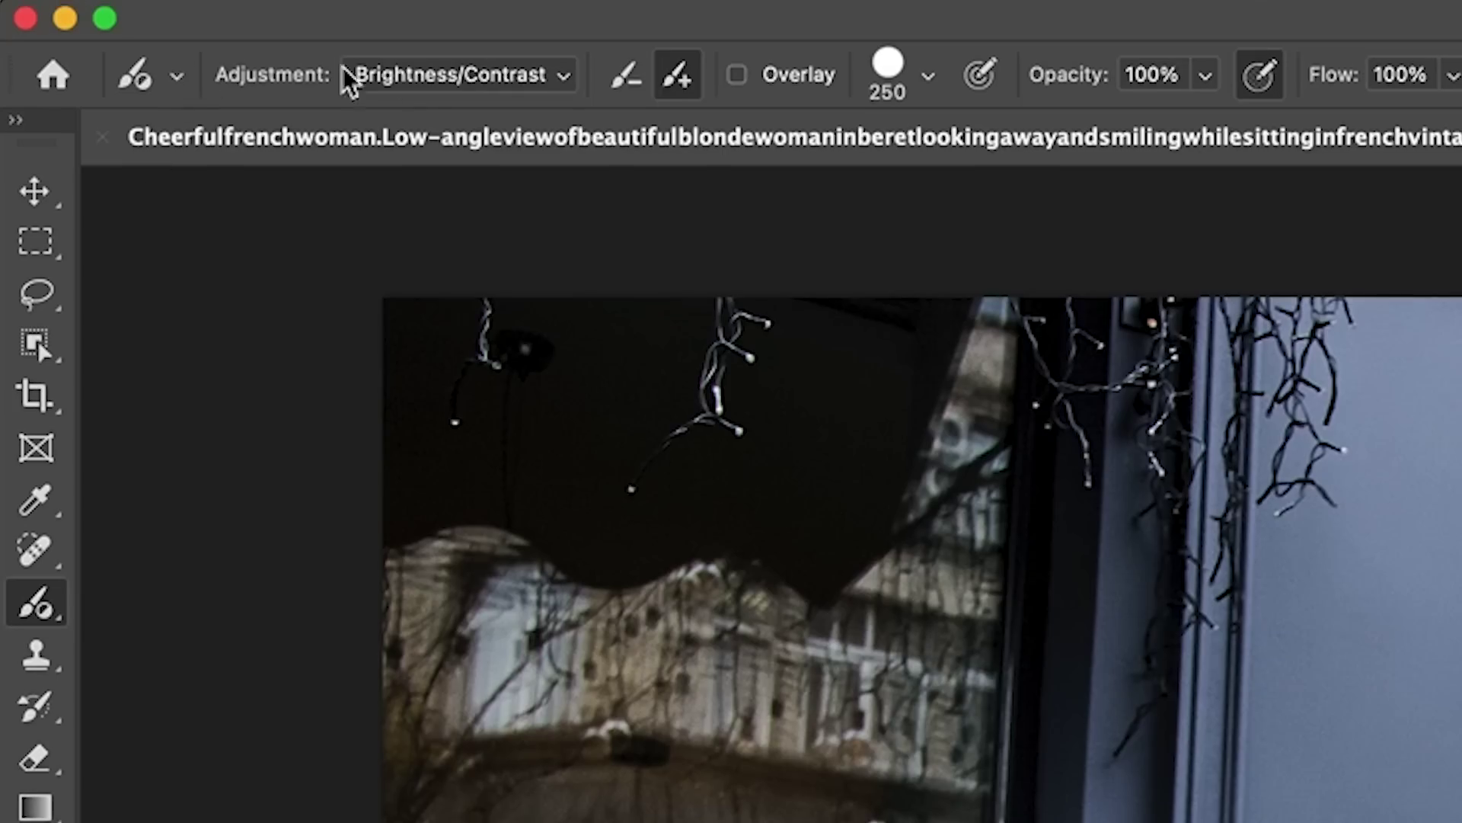
pyautogui.click(562, 76)
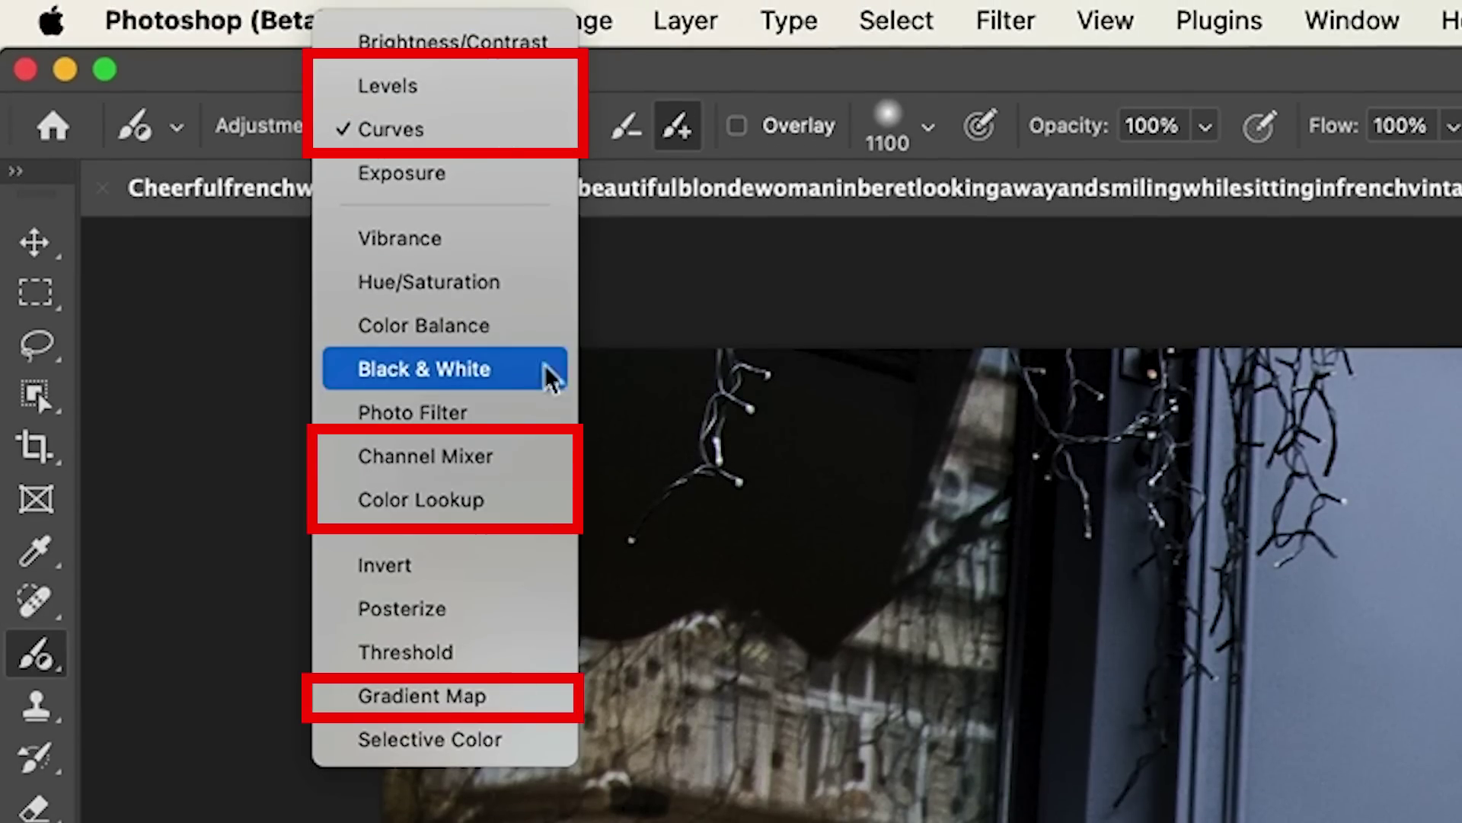
pyautogui.click(373, 145)
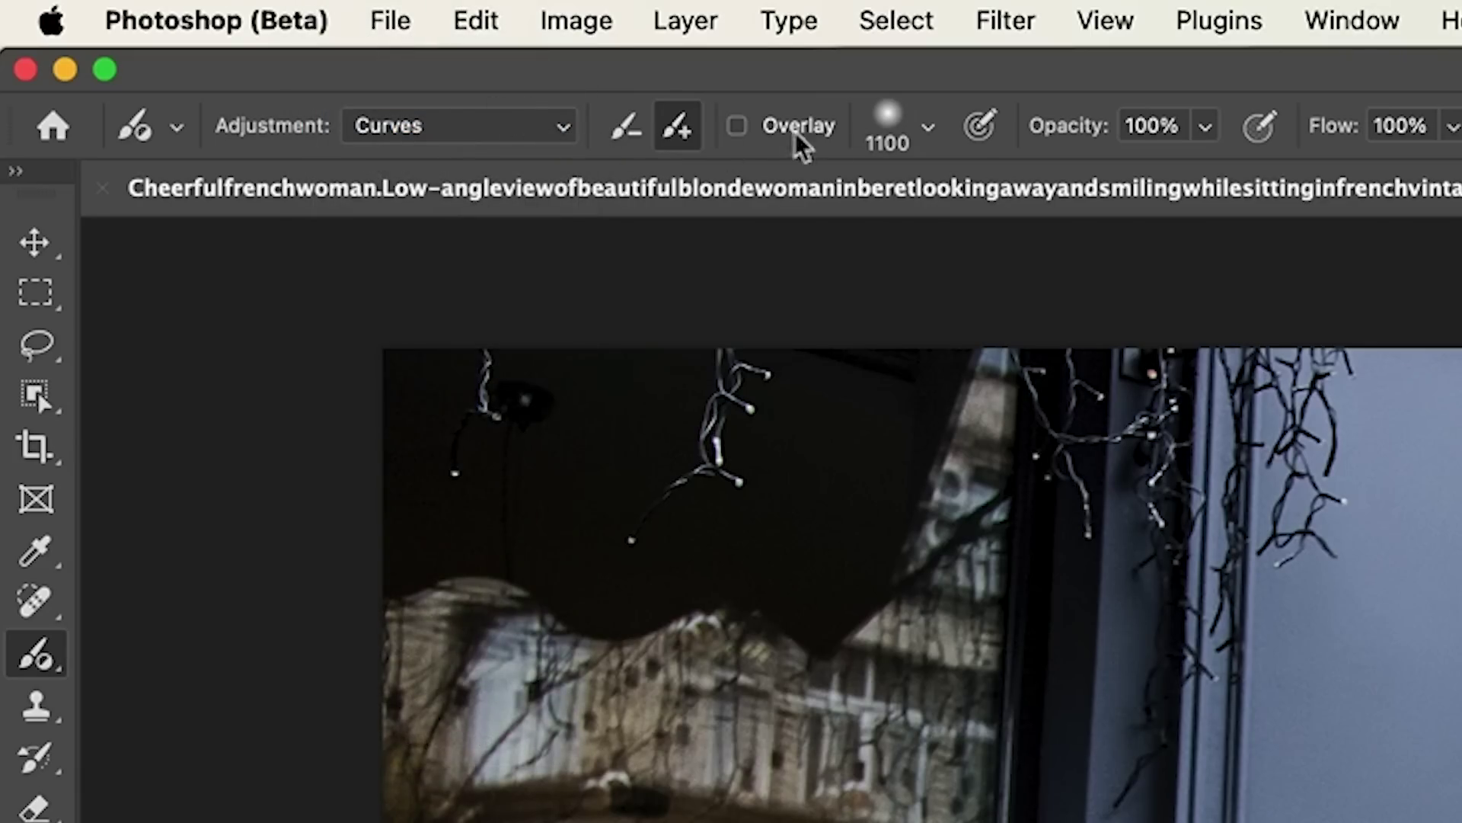
pyautogui.click(928, 135)
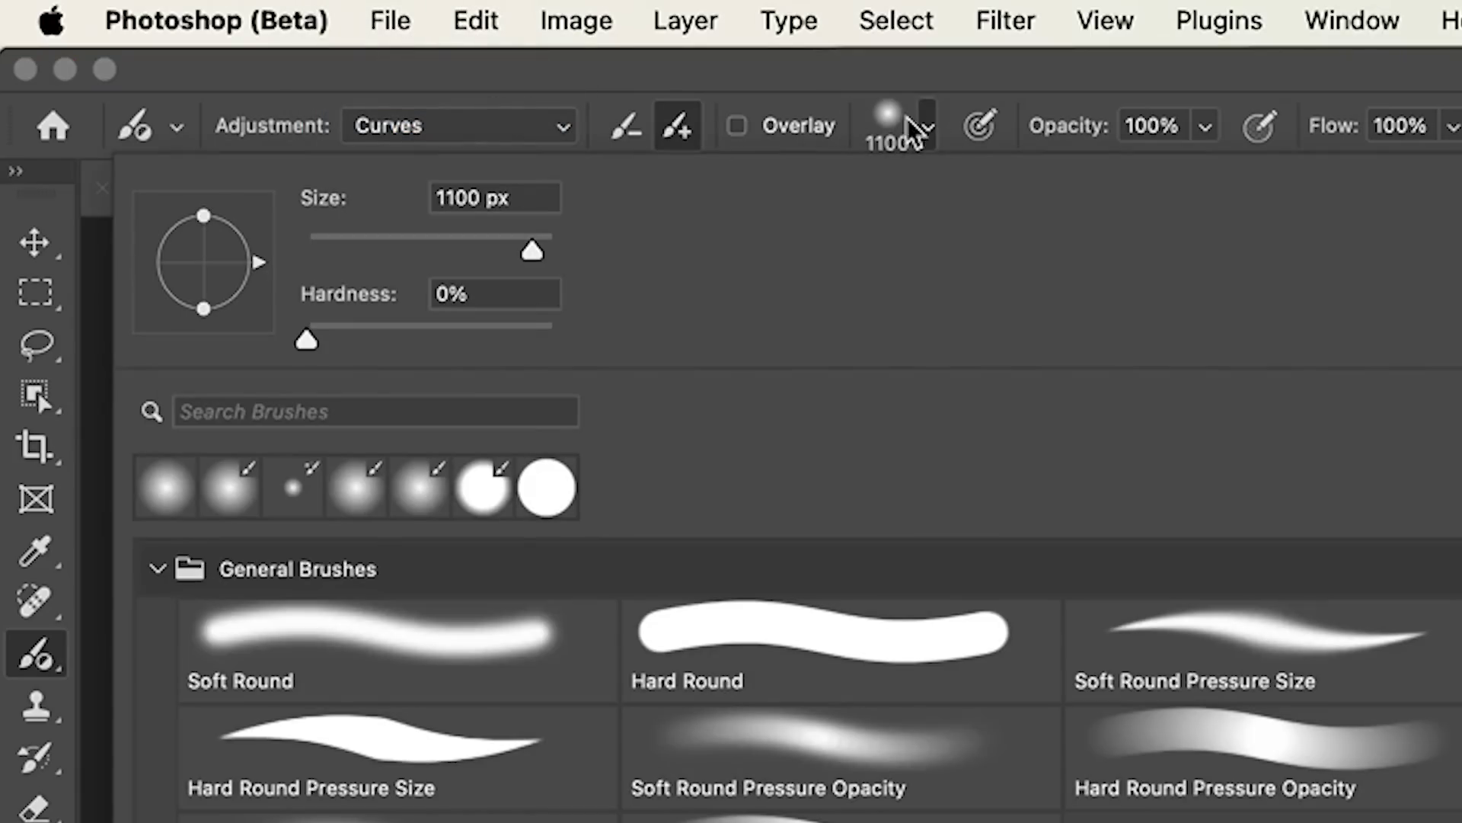
pyautogui.moveTo(411, 238)
pyautogui.mouseDown()
pyautogui.moveTo(418, 253)
pyautogui.moveTo(501, 252)
pyautogui.mouseUp()
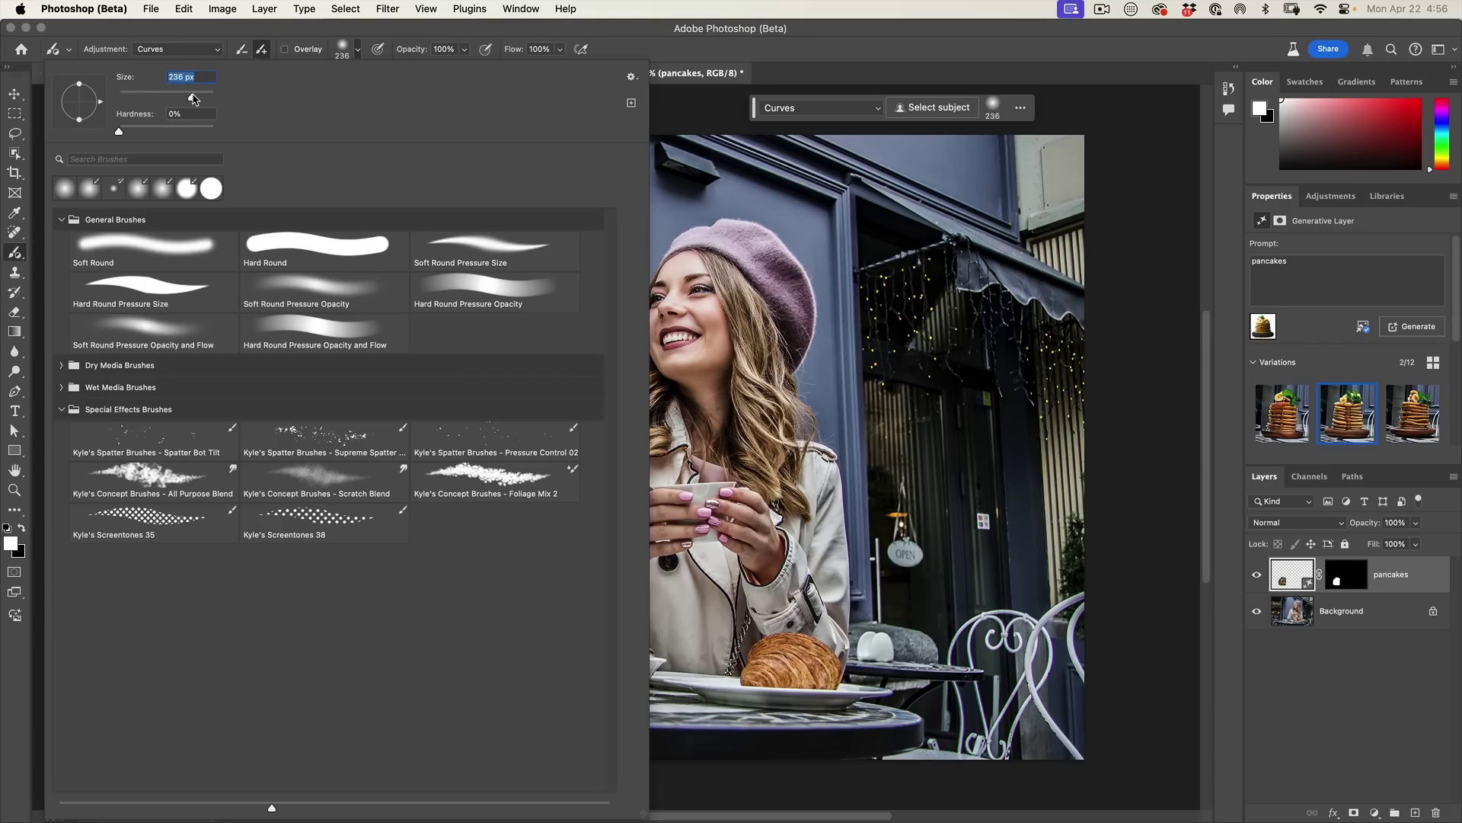
# - Paint a Curves 1 adjustment down the doorway and pull the curve point down to darken it
pyautogui.click(543, 33)
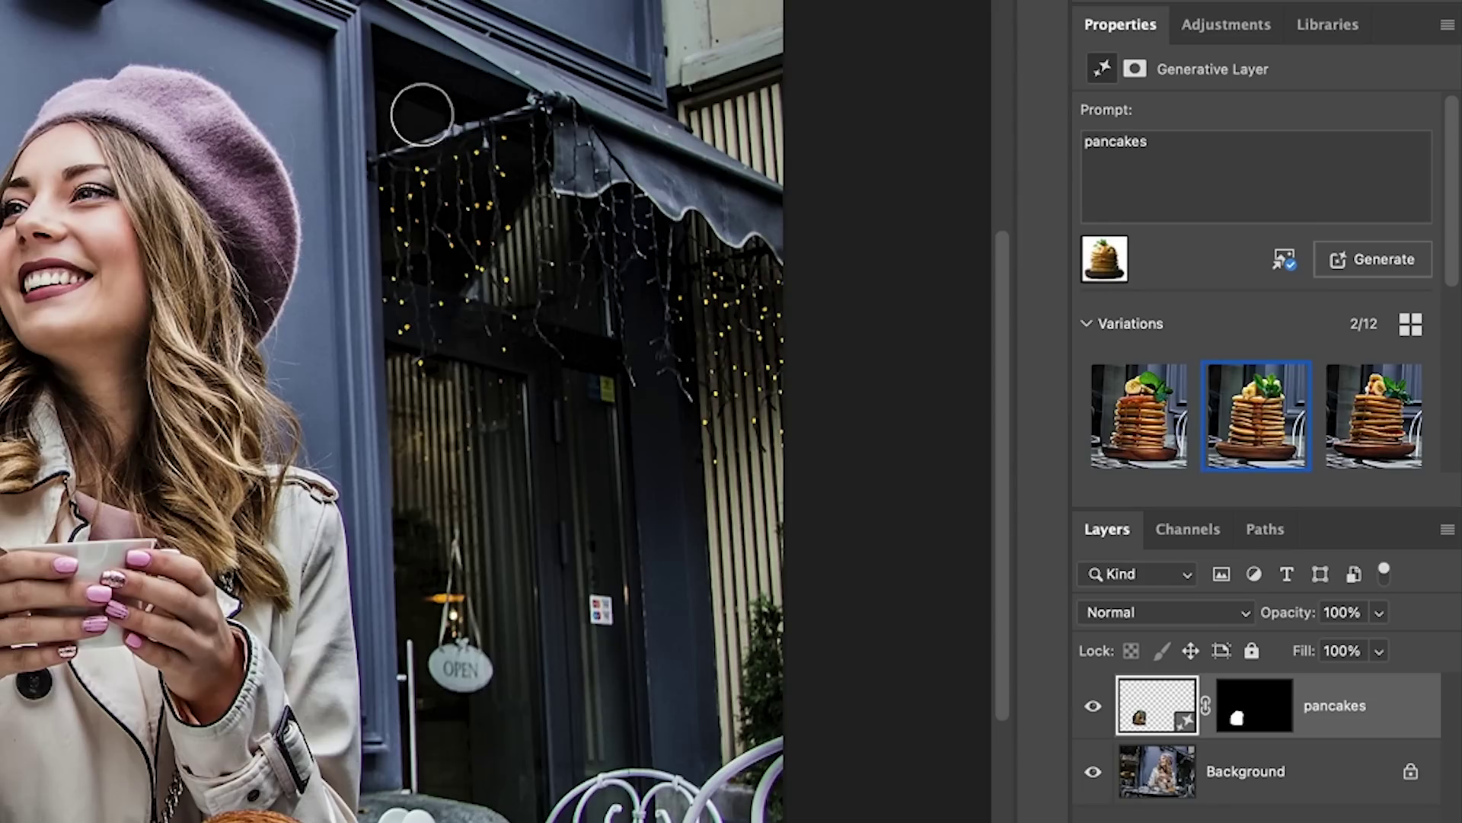
pyautogui.hotkey('ctrl', 'm')
pyautogui.moveTo(494, 83)
pyautogui.mouseDown()
pyautogui.moveTo(653, 490)
pyautogui.moveTo(602, 754)
pyautogui.mouseUp()
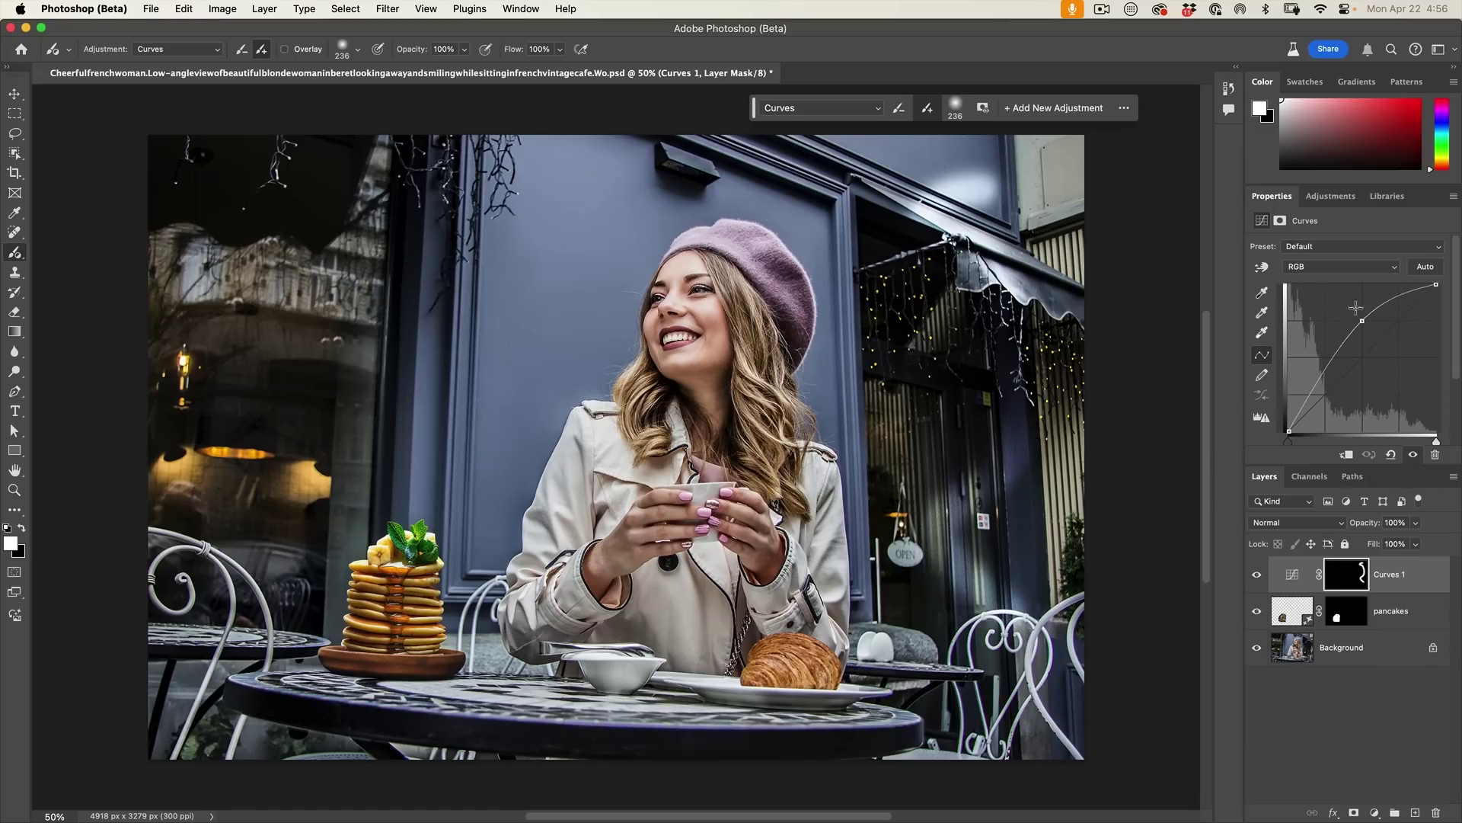
pyautogui.moveTo(1363, 321); pyautogui.dragTo(1373, 384)
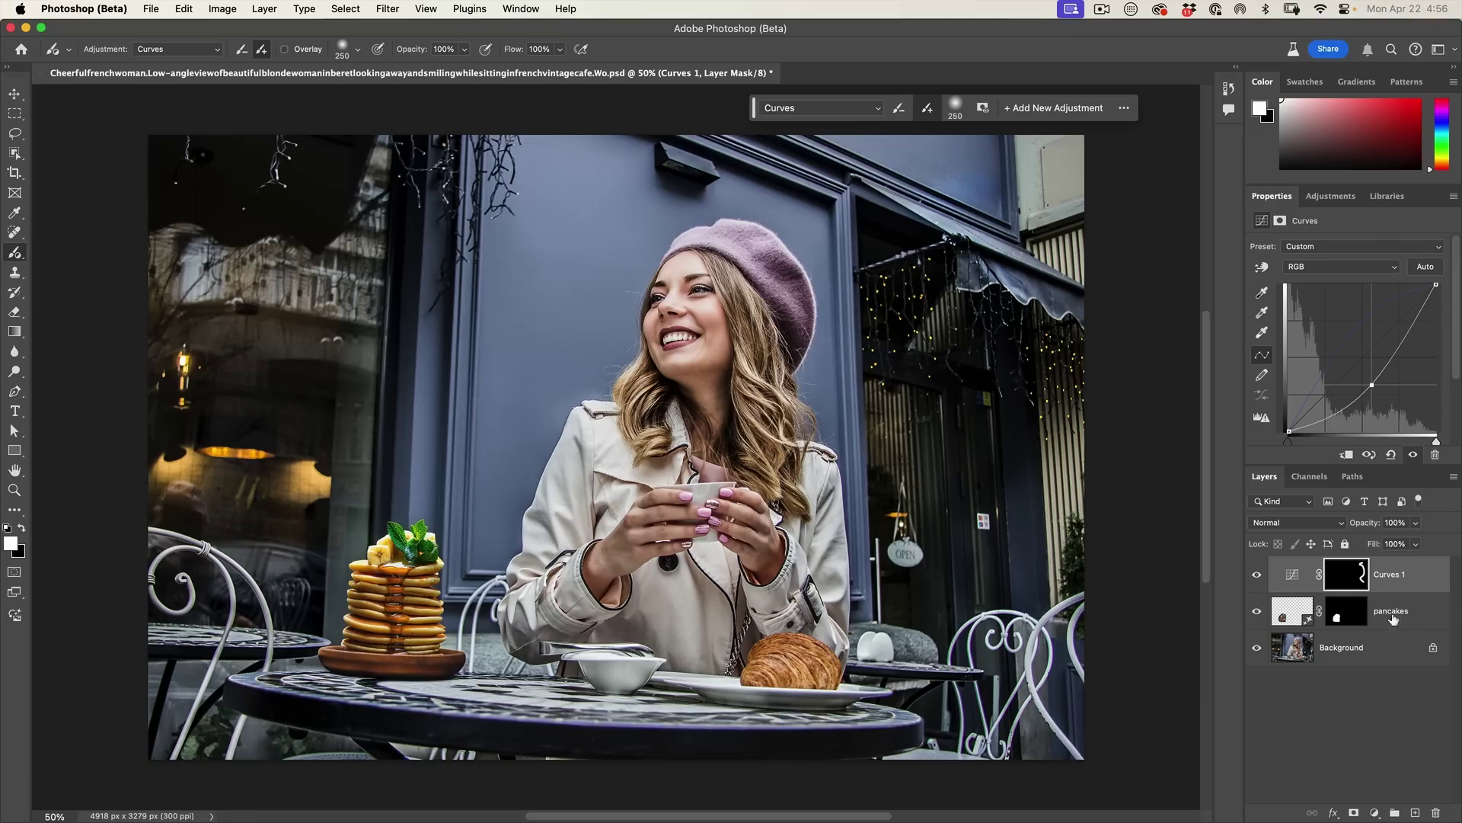
# - Enlarge the brush to 1300 px, paint the Curves effect across the photo, and set opacity to 84%
pyautogui.press(']')
pyautogui.press(']')
pyautogui.press(']')
pyautogui.press(']')
pyautogui.press(']')
pyautogui.press(']')
pyautogui.press(']')
pyautogui.press(']')
pyautogui.press(']')
pyautogui.press(']')
pyautogui.press(']')
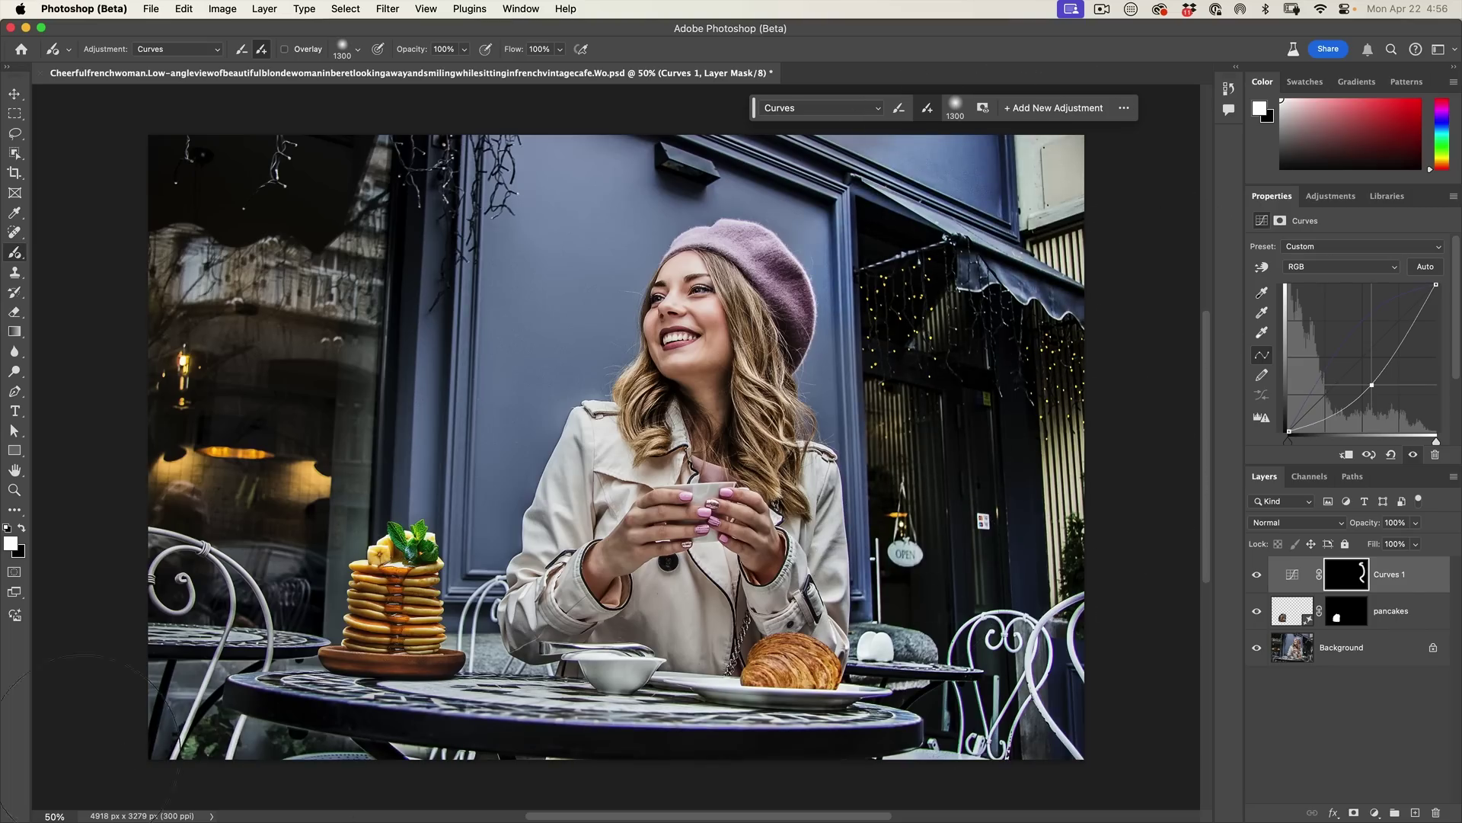
pyautogui.moveTo(206, 350)
pyautogui.mouseDown()
pyautogui.moveTo(472, 625)
pyautogui.moveTo(1104, 728)
pyautogui.mouseUp()
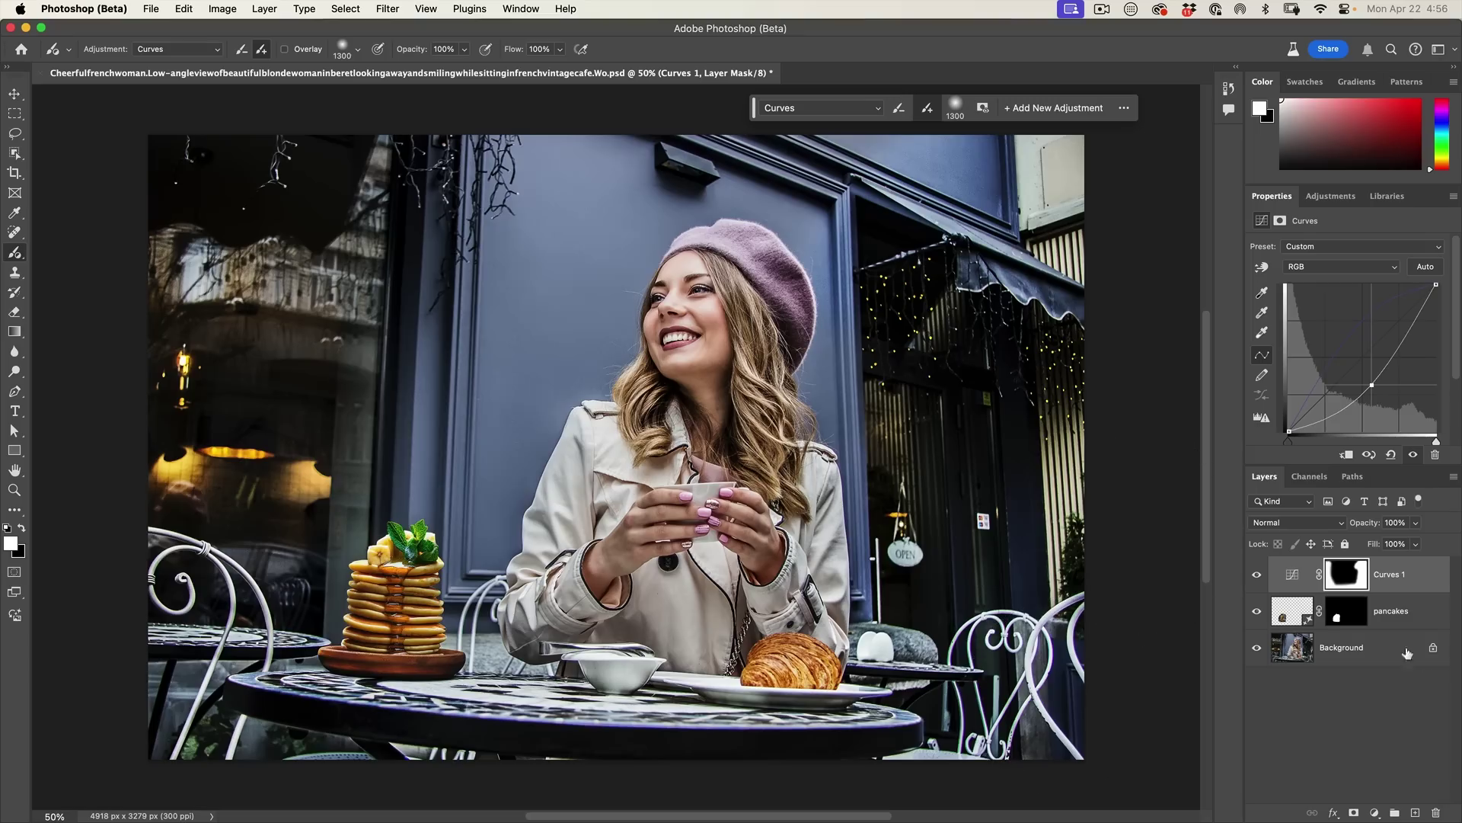
pyautogui.moveTo(1333, 526); pyautogui.dragTo(1363, 529)
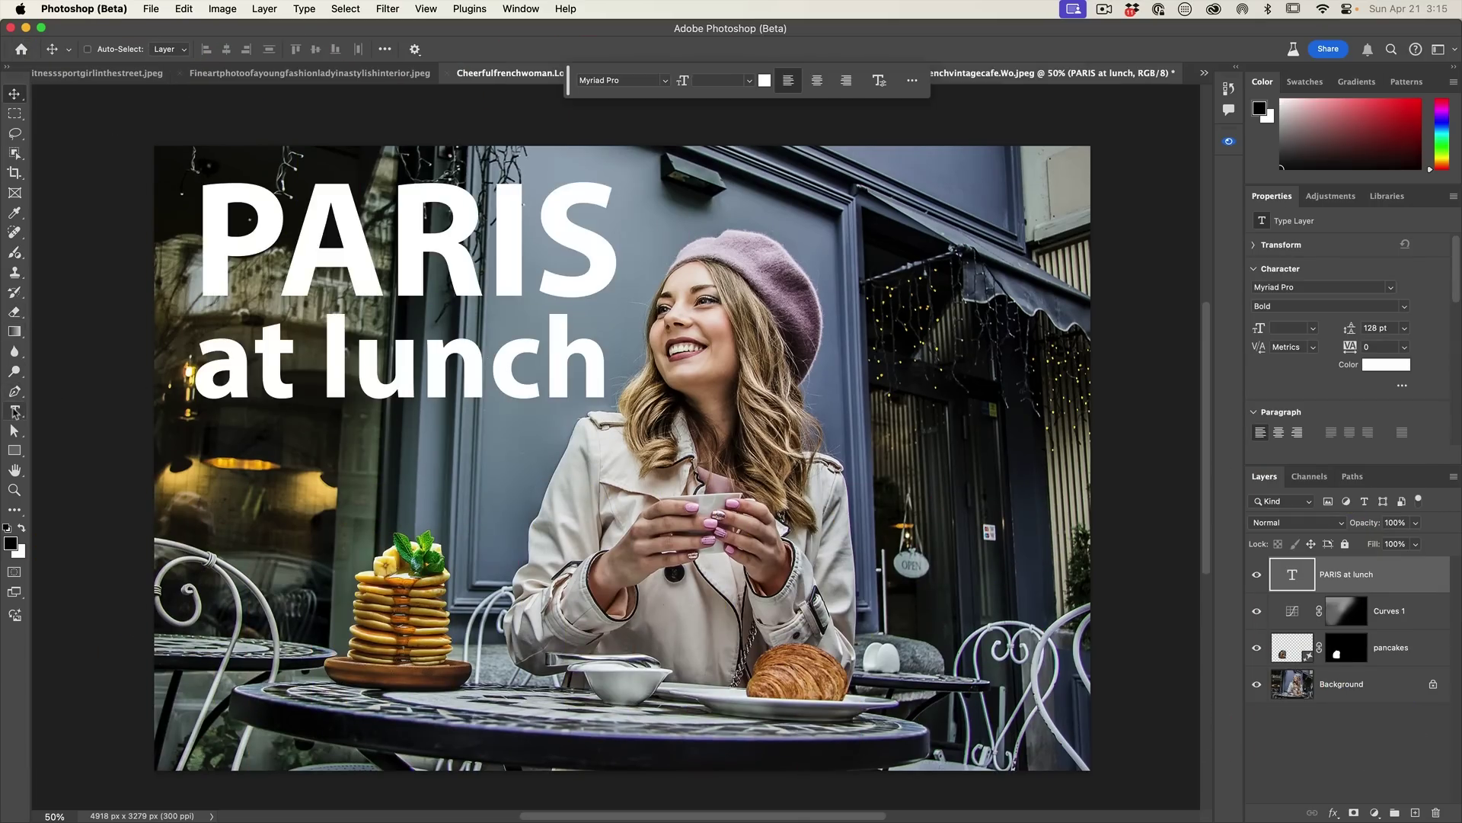
# - Set the title's PARIS line in AdornS Condensed Sans from the Adobe font catalogue
pyautogui.click(14, 411)
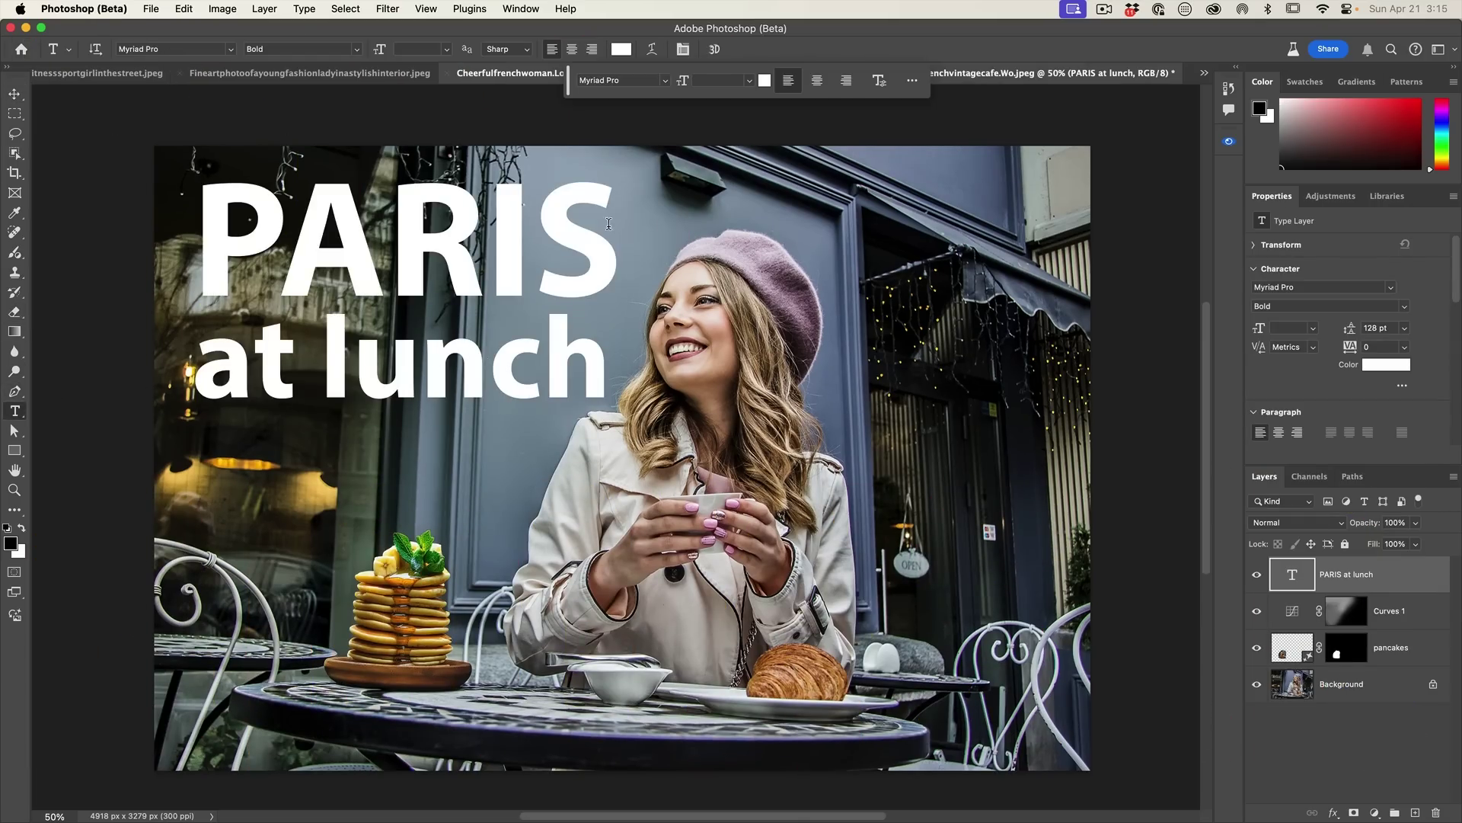
pyautogui.moveTo(609, 223); pyautogui.dragTo(150, 216)
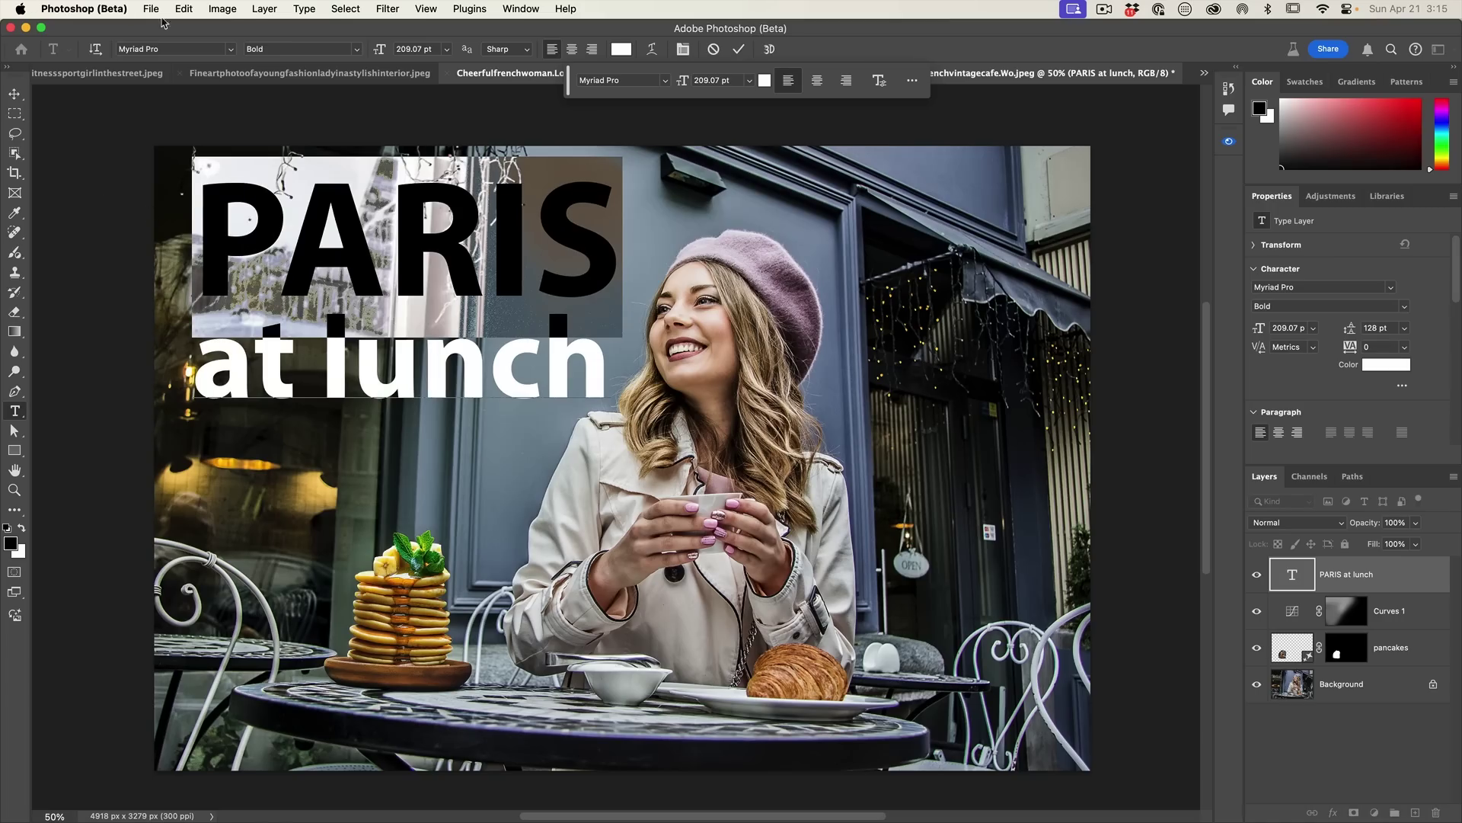
pyautogui.click(226, 50)
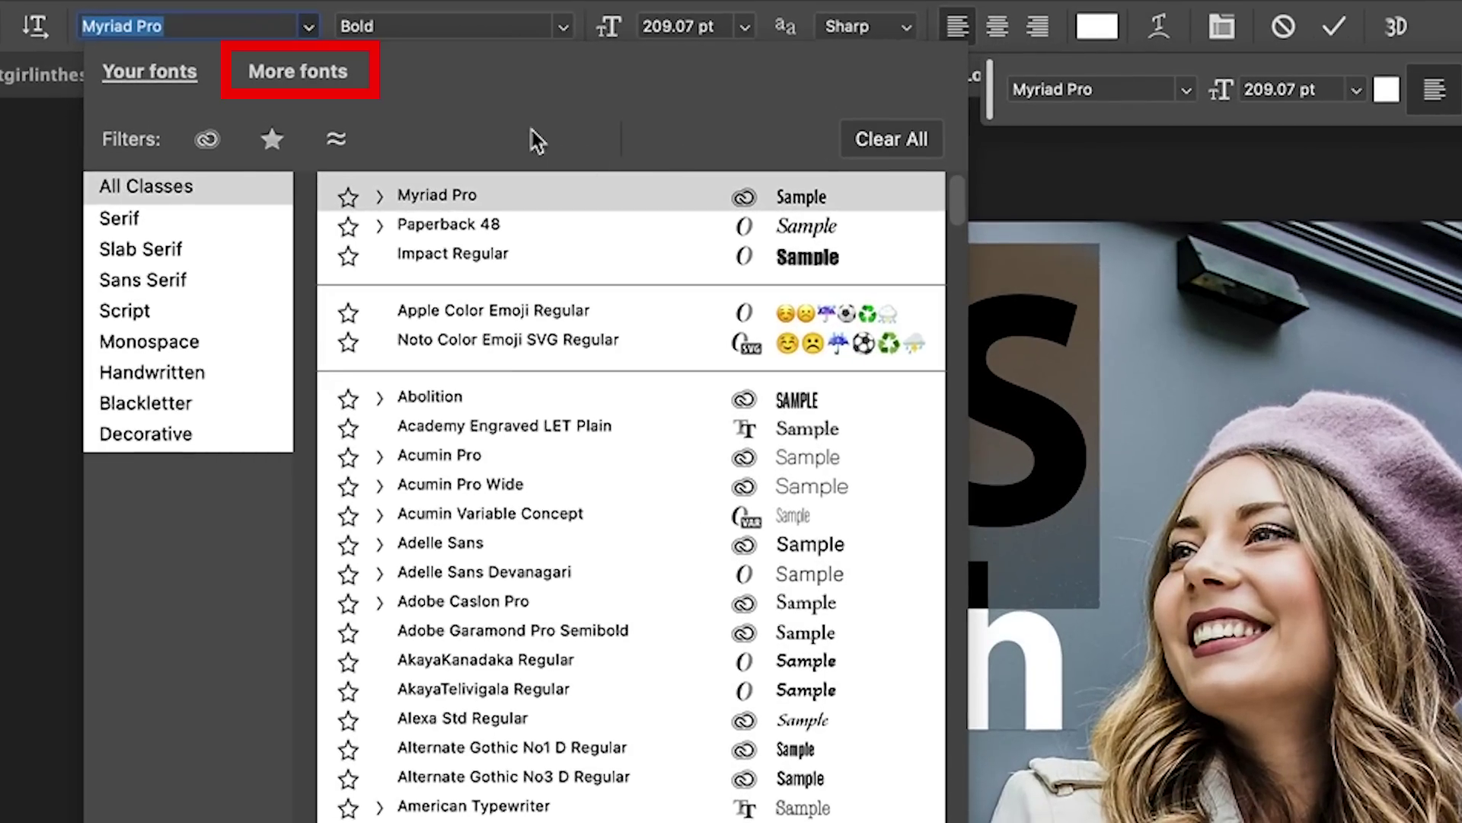
pyautogui.click(300, 56)
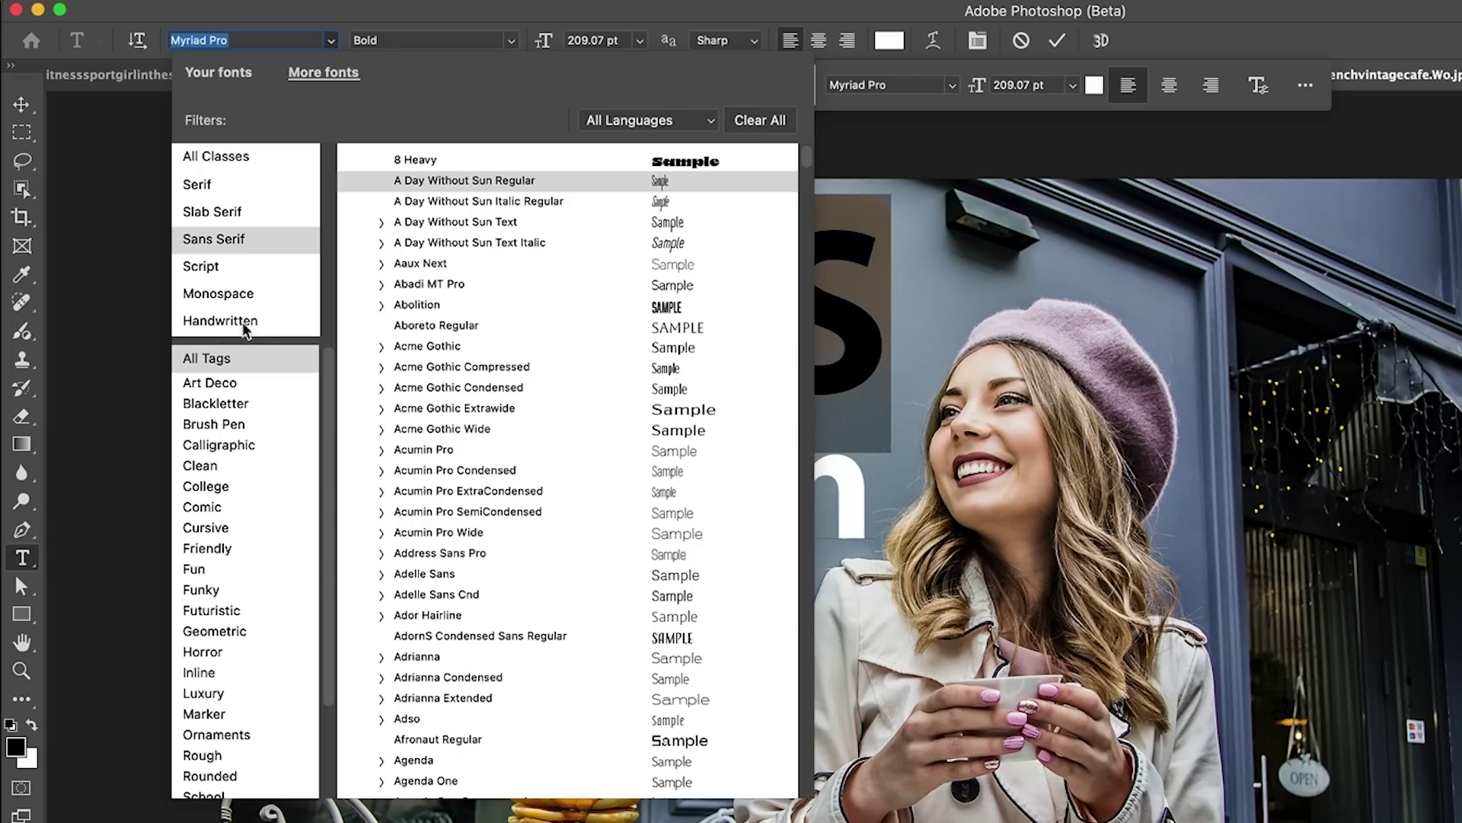
pyautogui.click(468, 642)
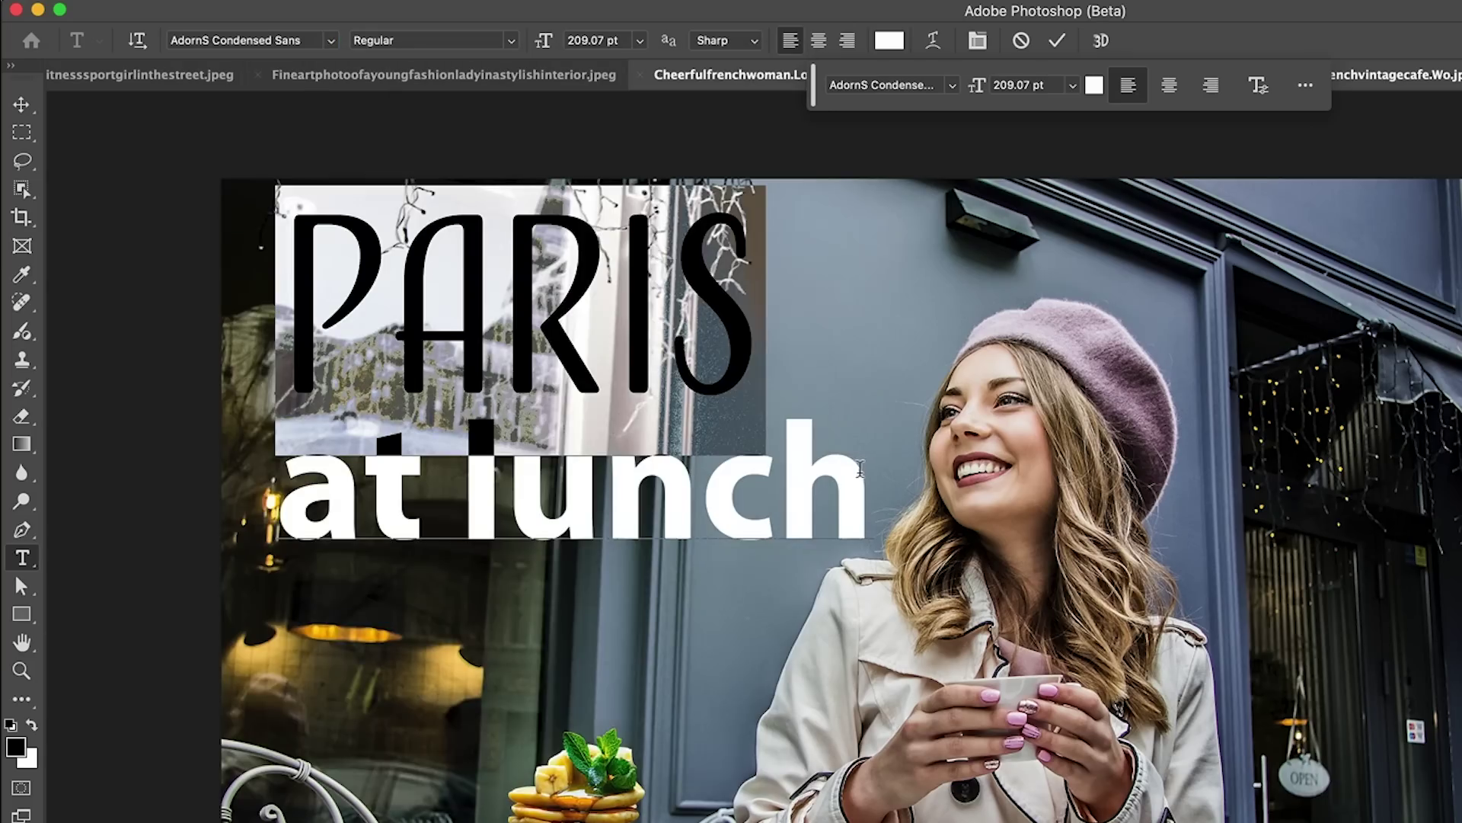
# - Set the 'at lunch' line in Paralucent and commit the title edits
pyautogui.moveTo(859, 467); pyautogui.dragTo(180, 455)
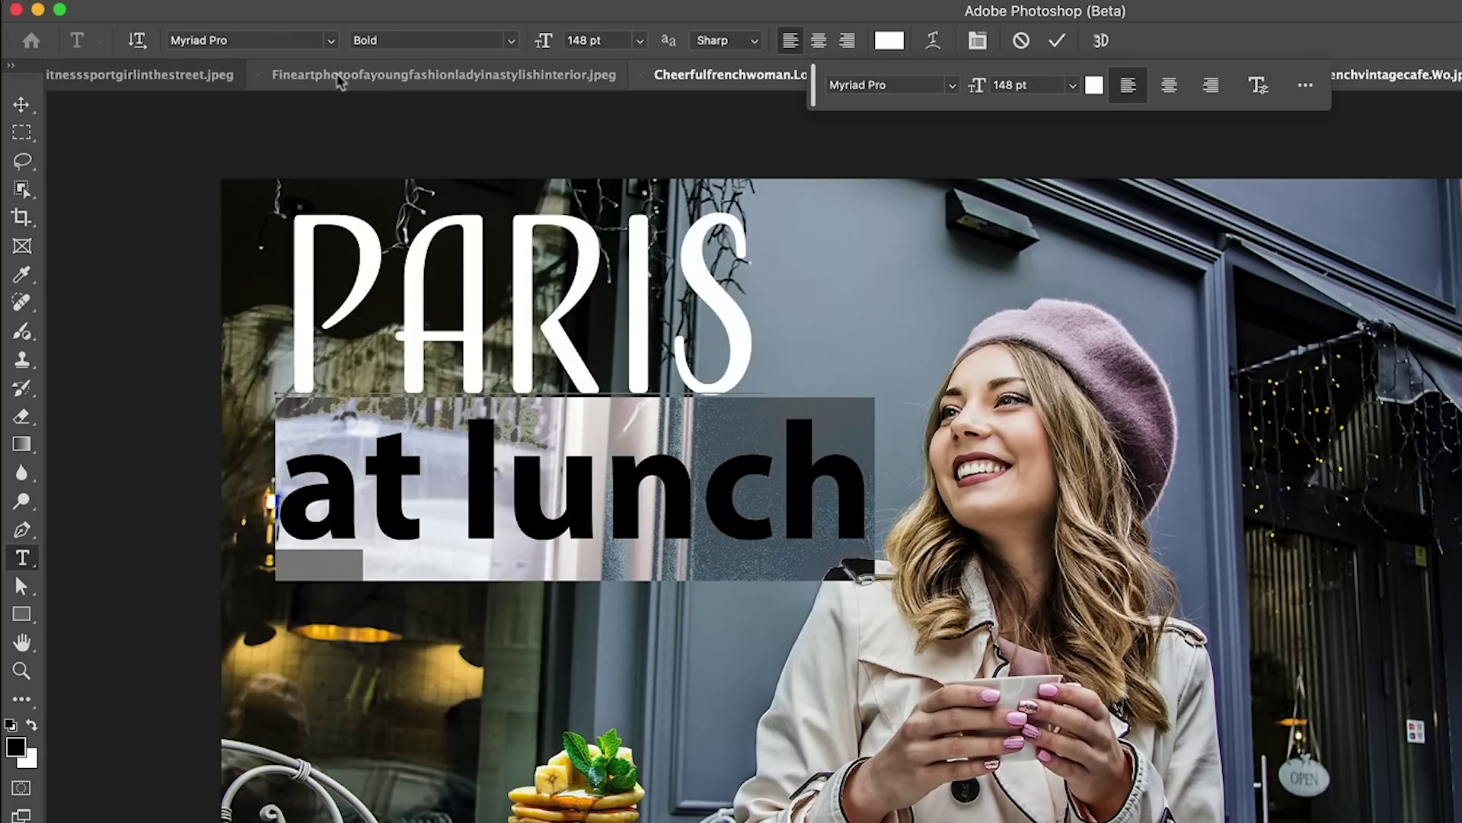
pyautogui.click(252, 40)
pyautogui.moveTo(812, 270); pyautogui.dragTo(807, 585)
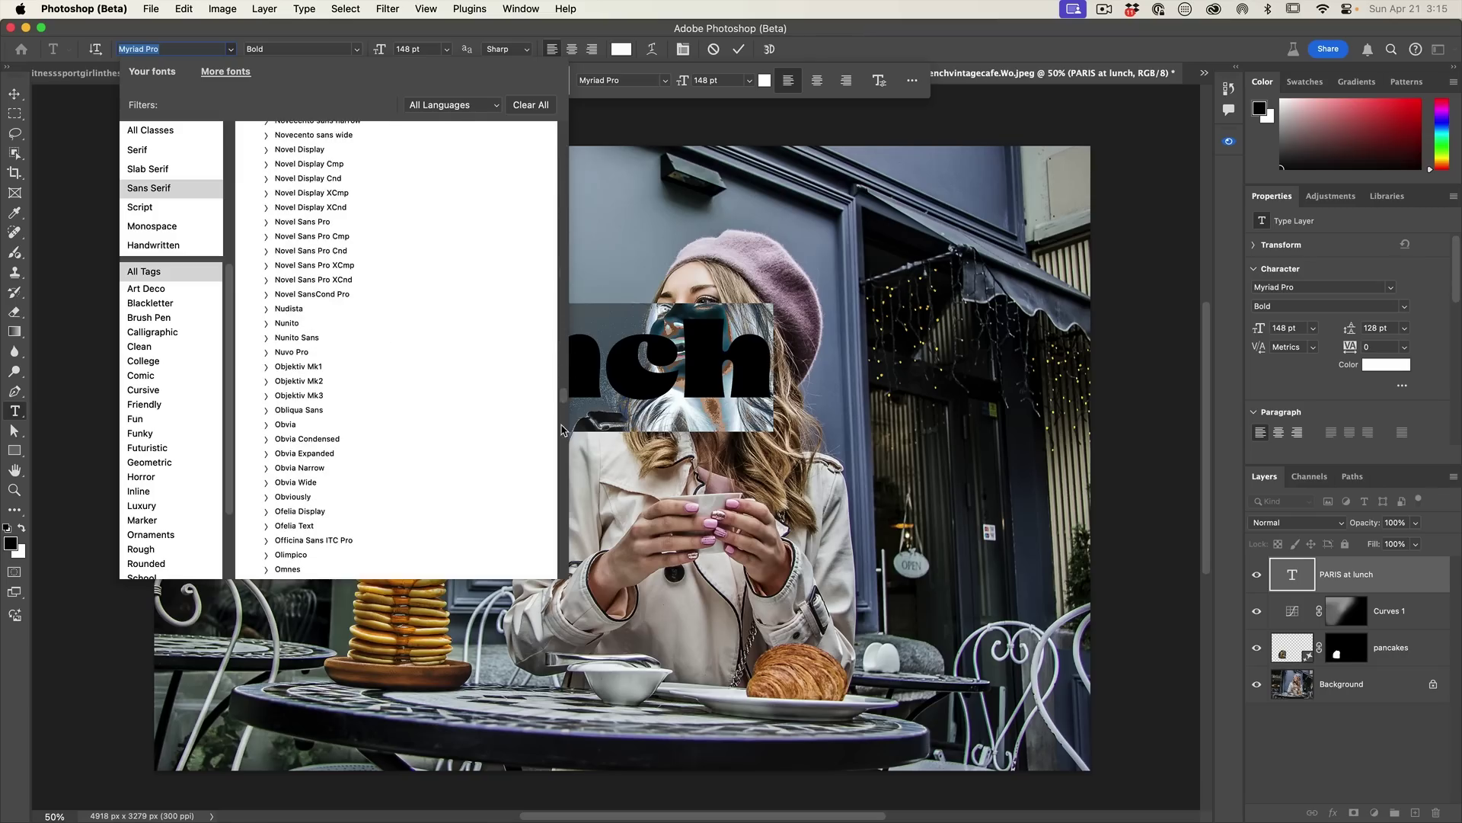
pyautogui.scroll(-10, 506, 375)
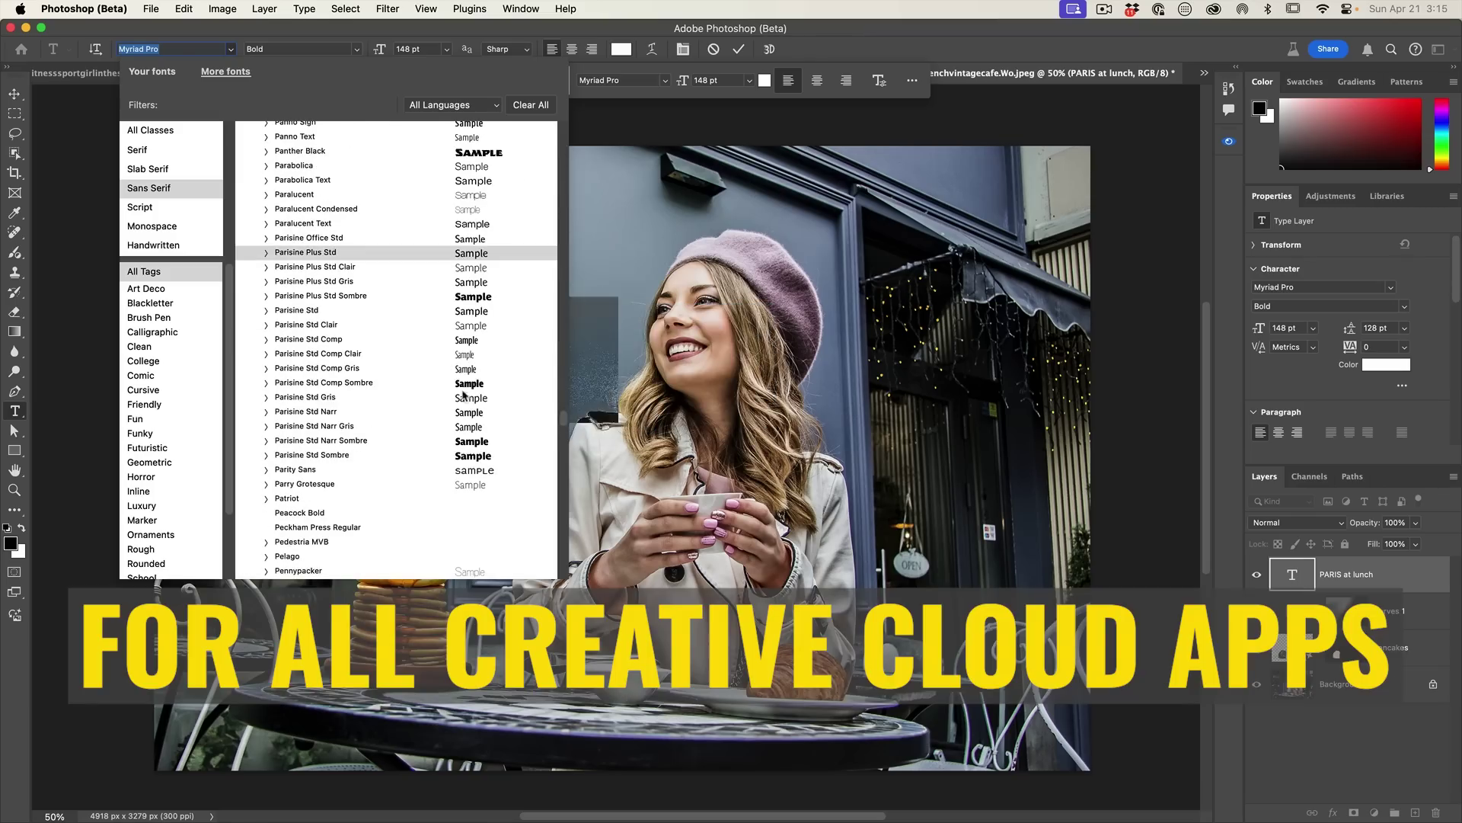
pyautogui.click(356, 193)
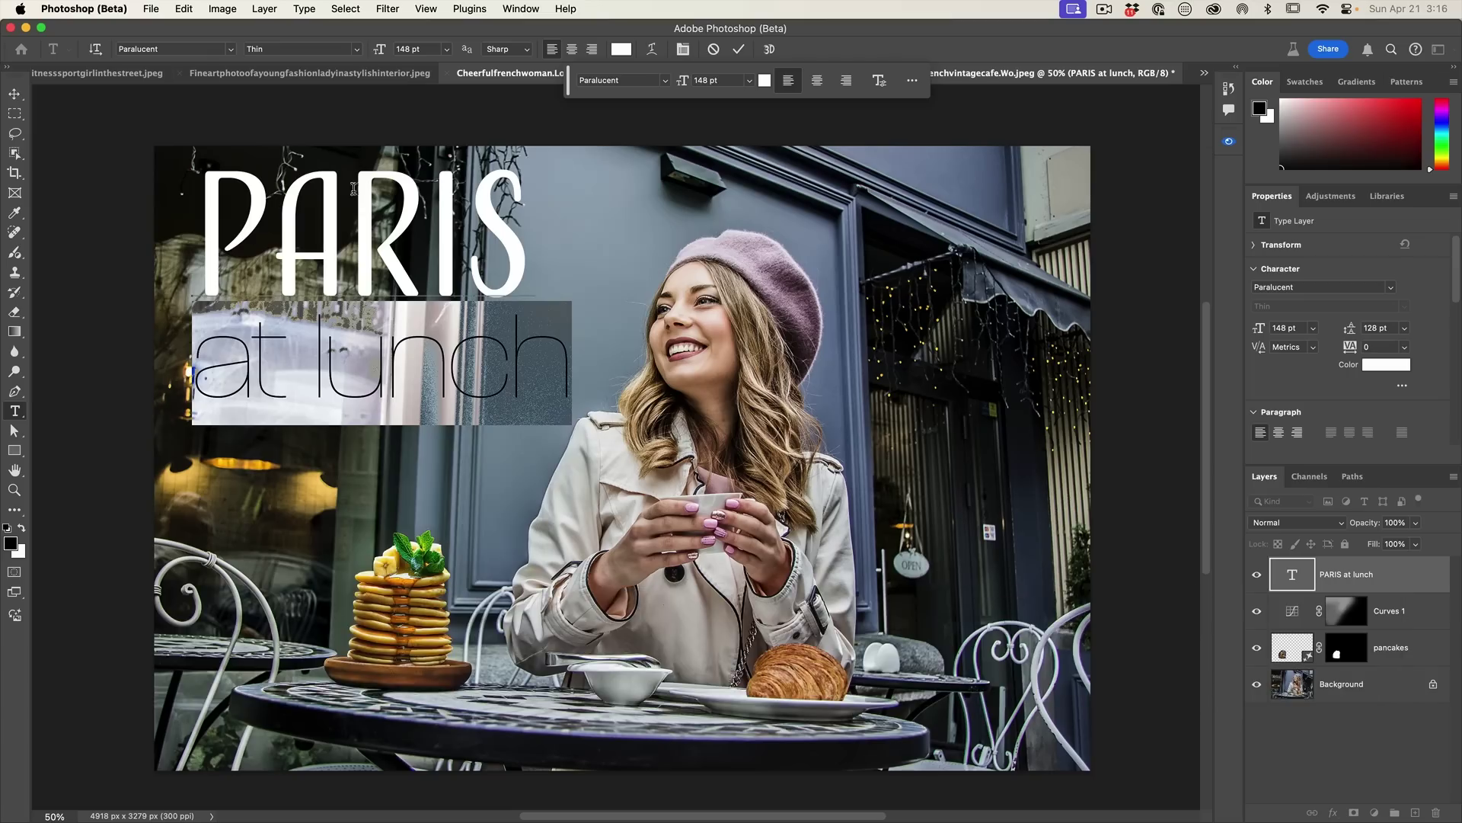
pyautogui.click(15, 93)
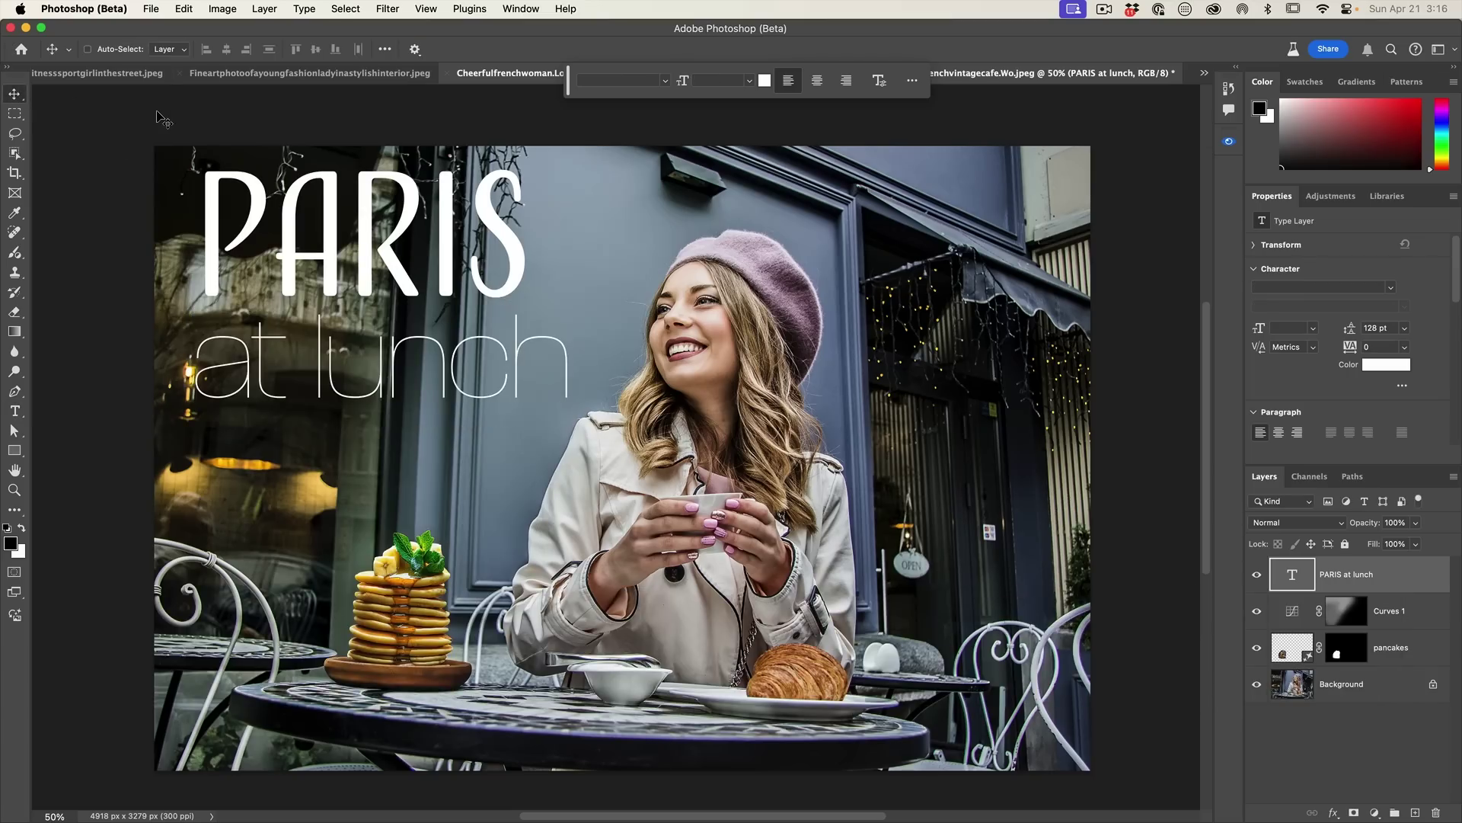